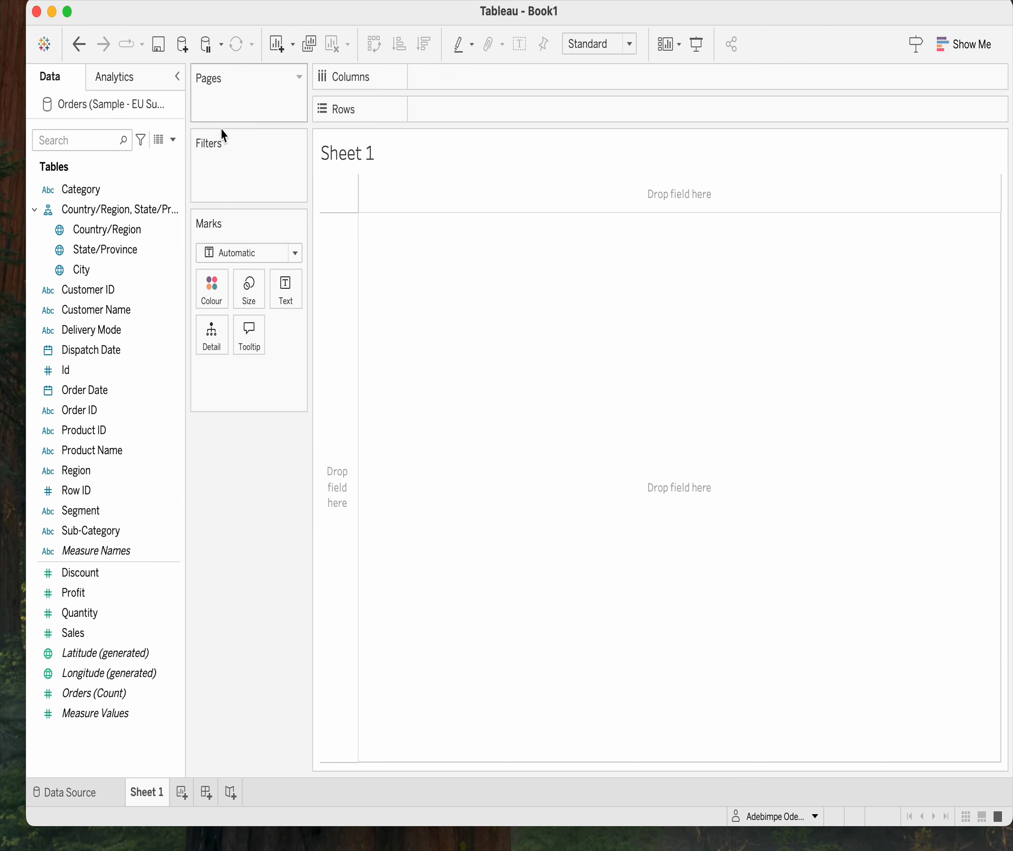
Step: Look over the Orders data source, return to Sheet 1 and add a new blank worksheet
left_click(85, 793)
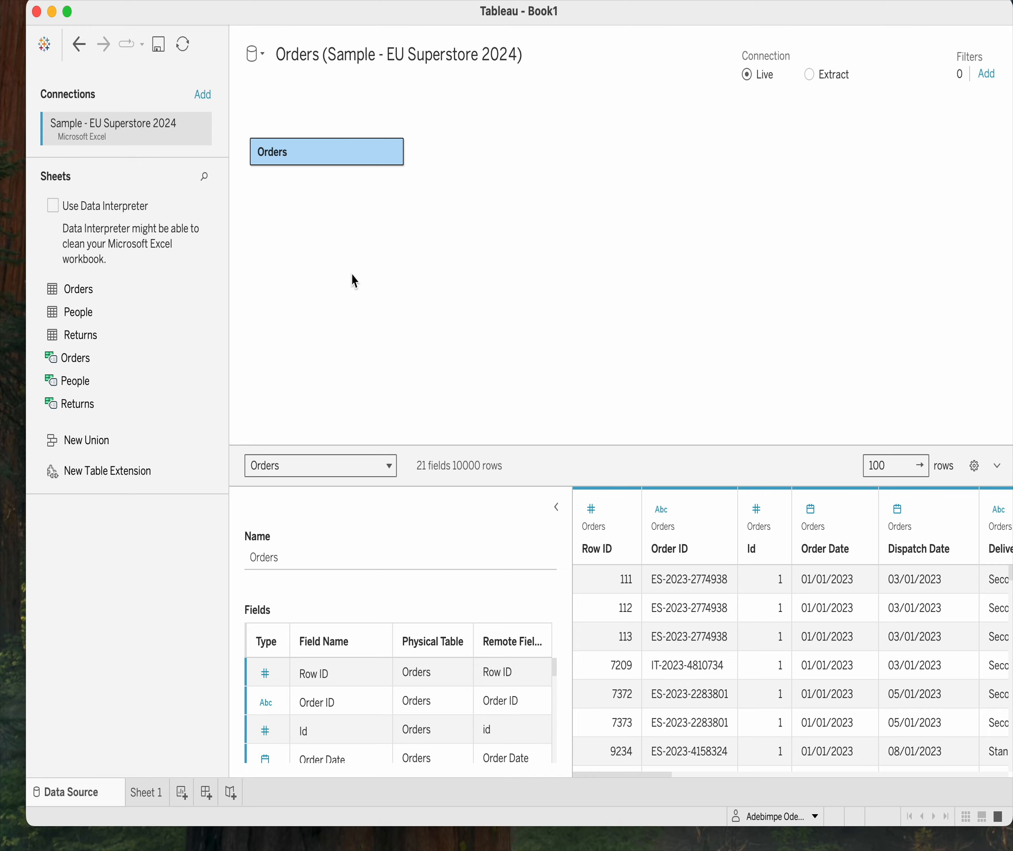
left_click(149, 794)
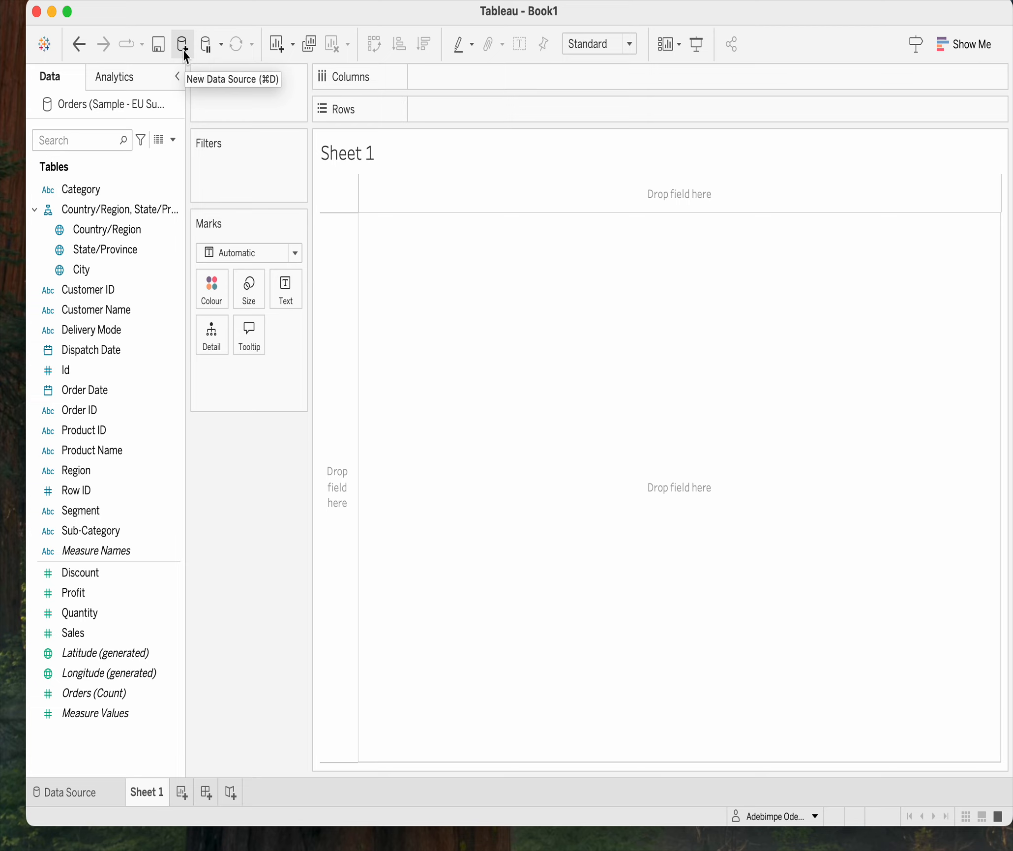
left_click(279, 46)
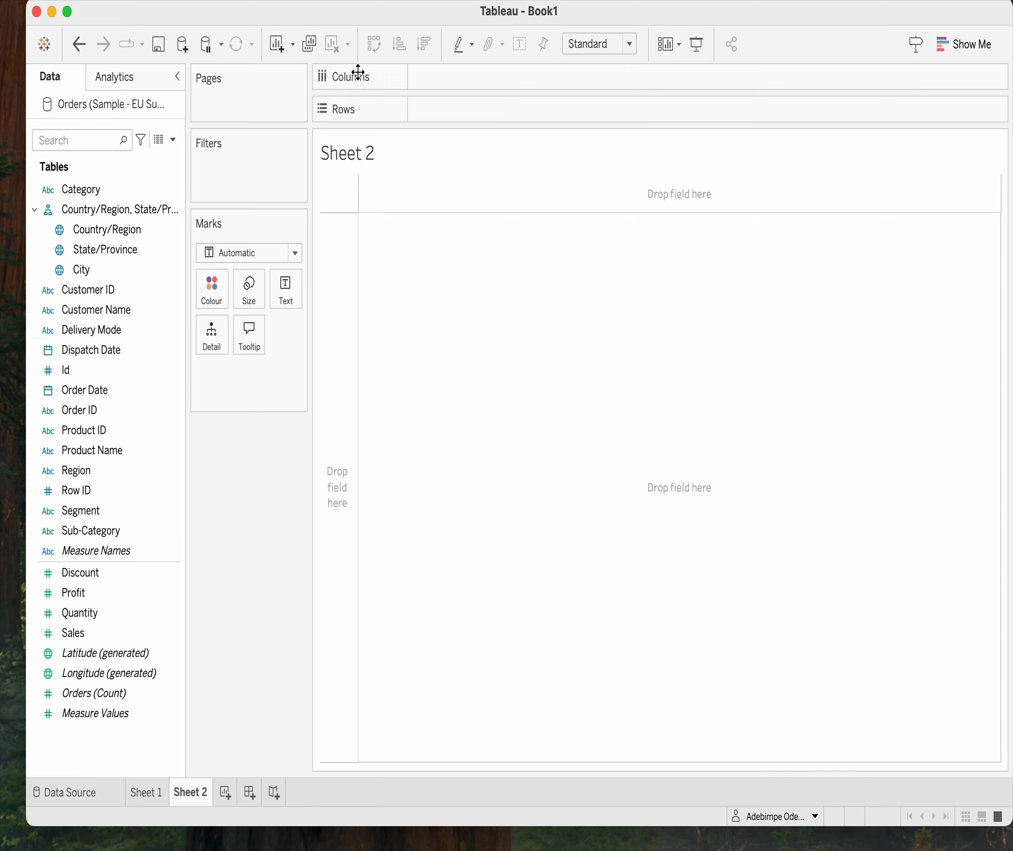
Step: Duplicate Sheet 2 and delete the duplicate worksheet
left_click(310, 45)
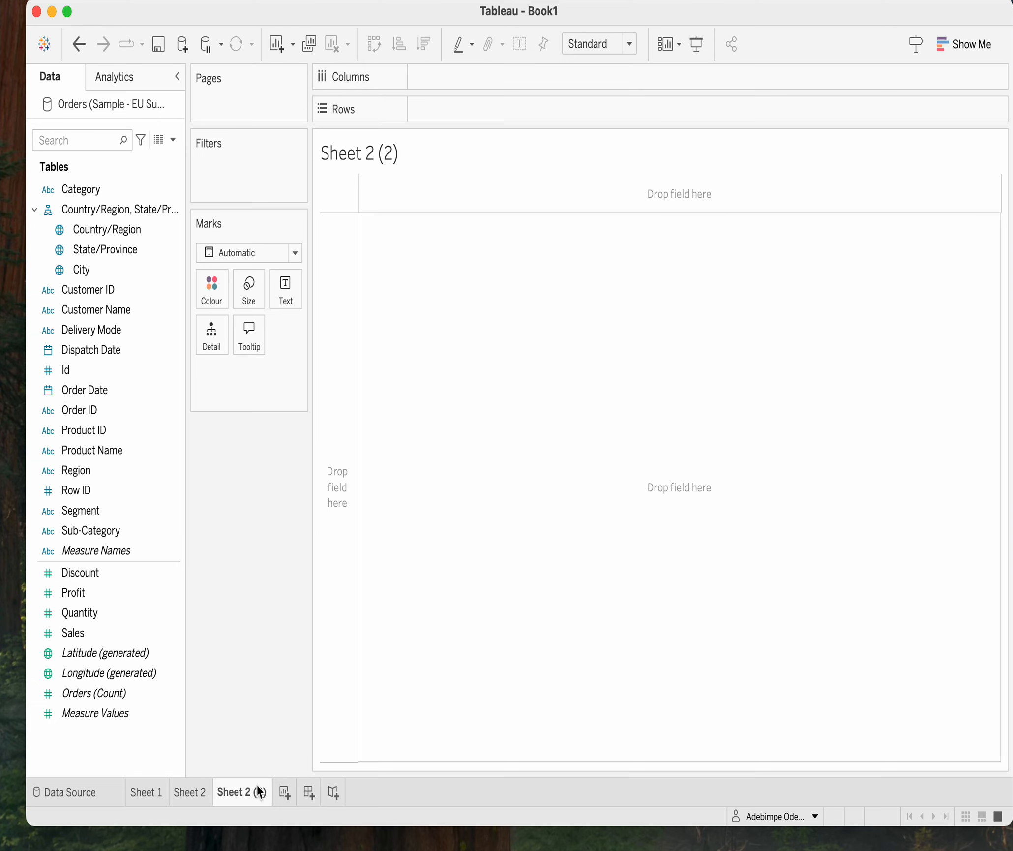
mouse_move(249, 795)
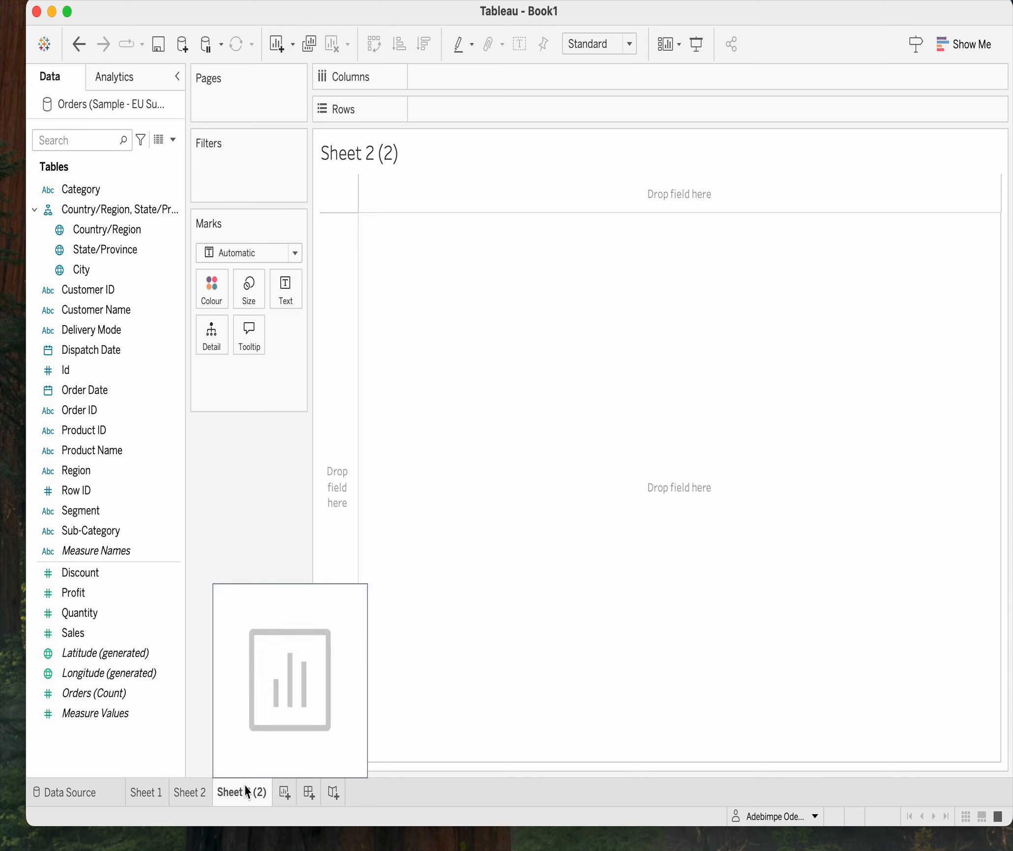
right_click(244, 795)
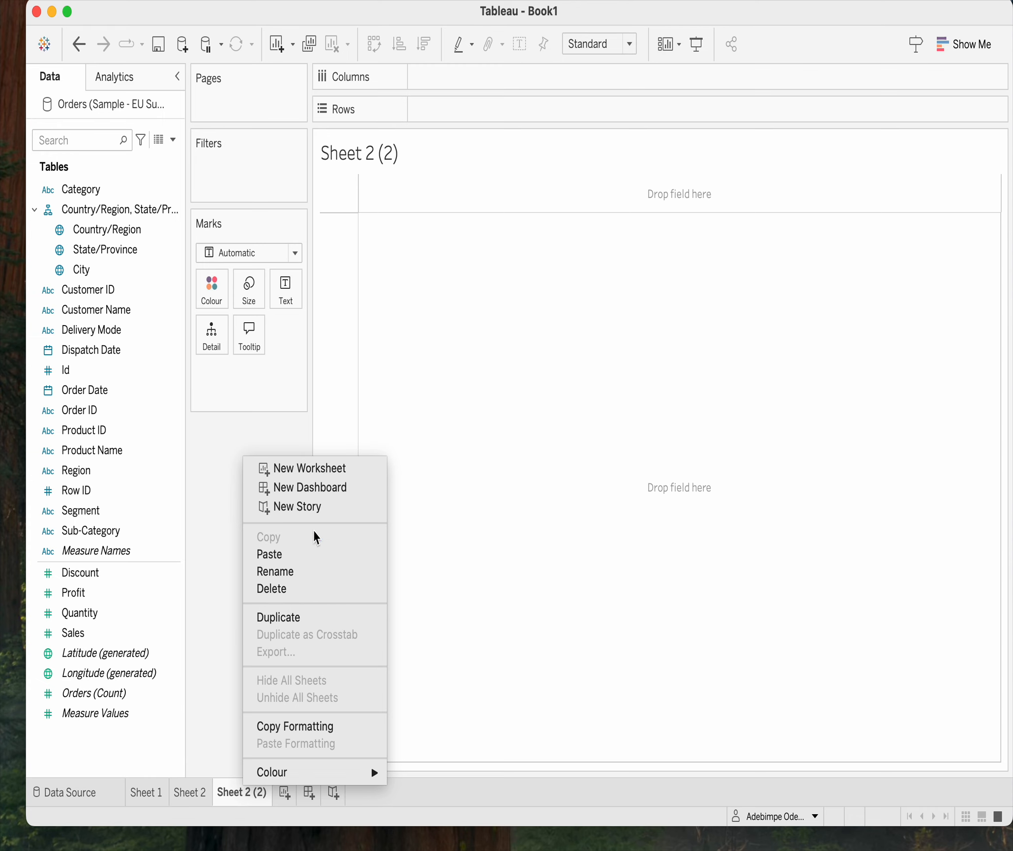
left_click(302, 426)
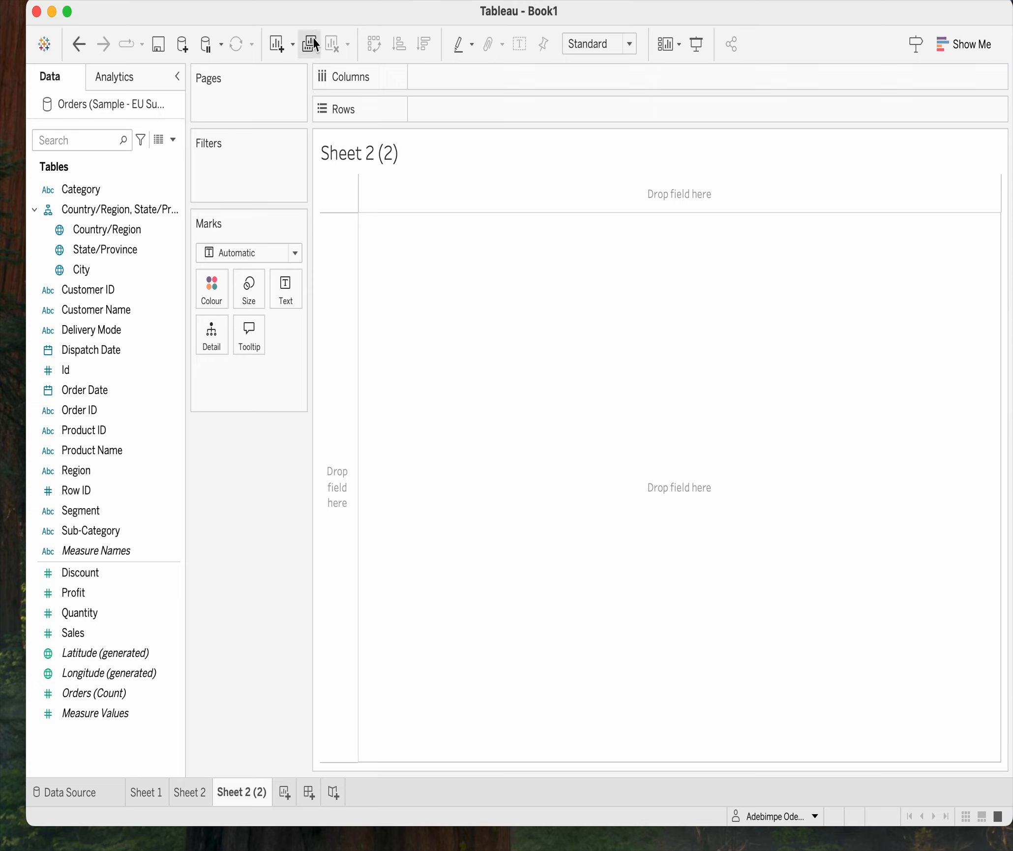
right_click(250, 798)
left_click(285, 592)
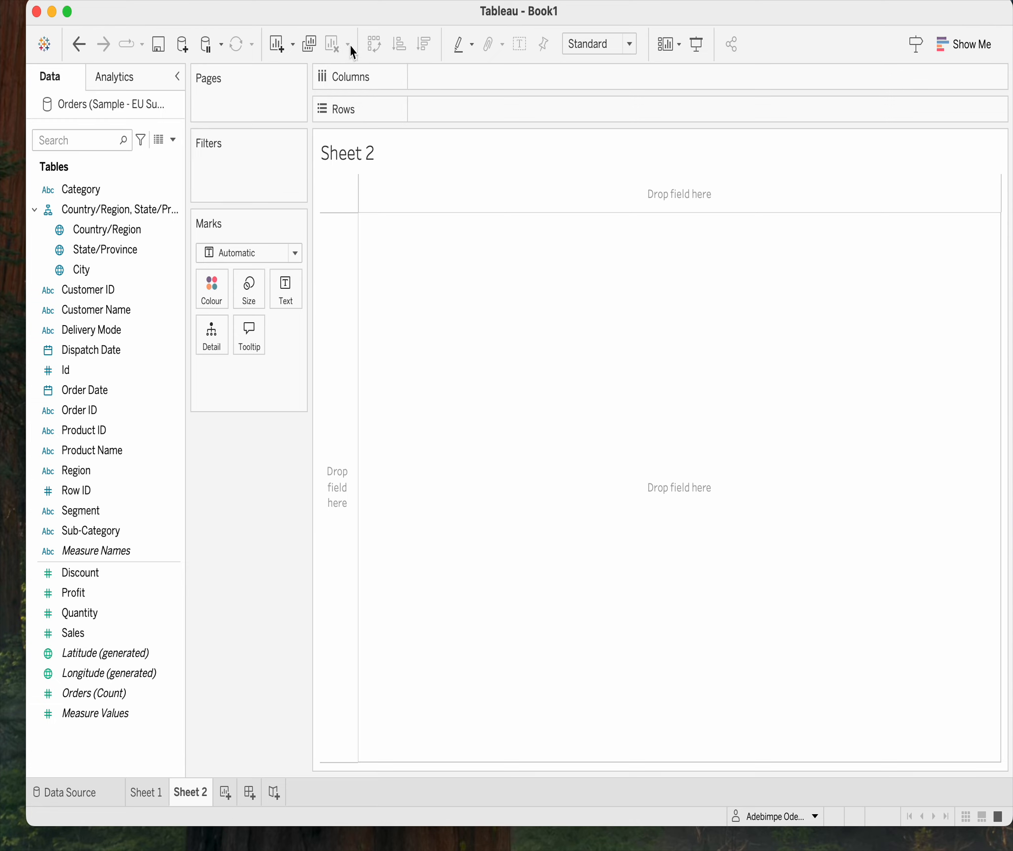
Step: Build a bar chart on Sheet 2 by placing Id and SUM(Profit) on Rows
left_click_drag(64, 372, 484, 111)
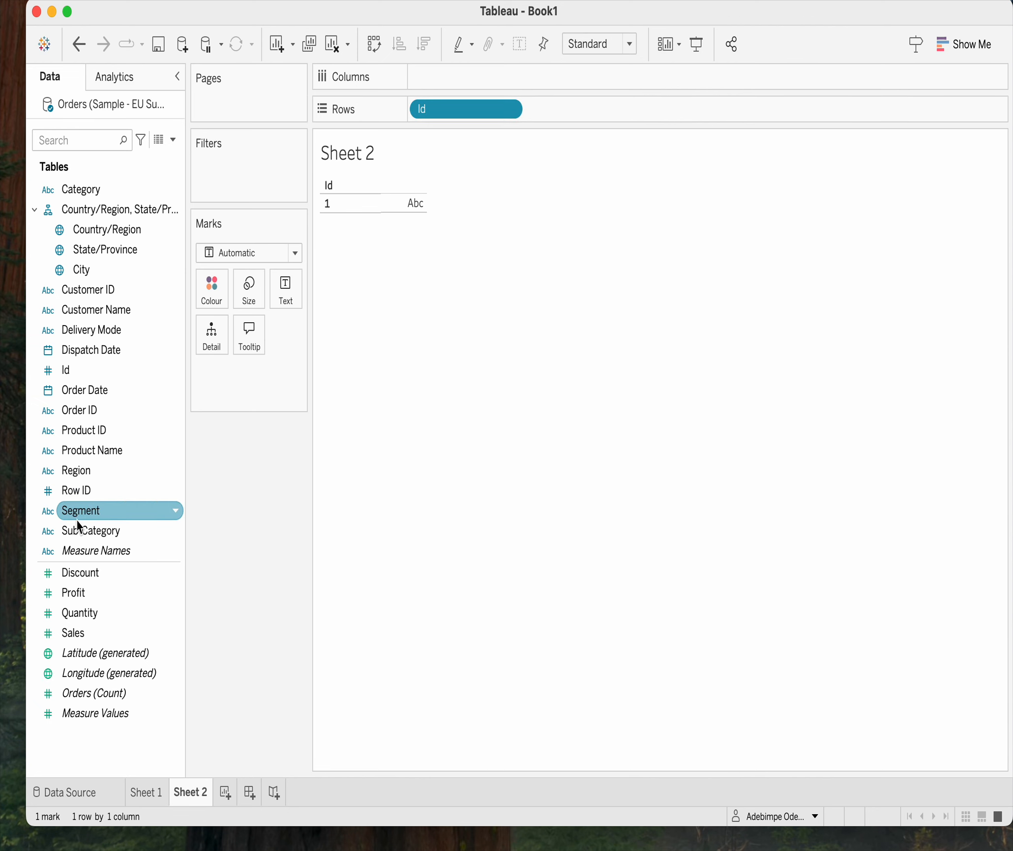
left_click_drag(78, 593, 543, 122)
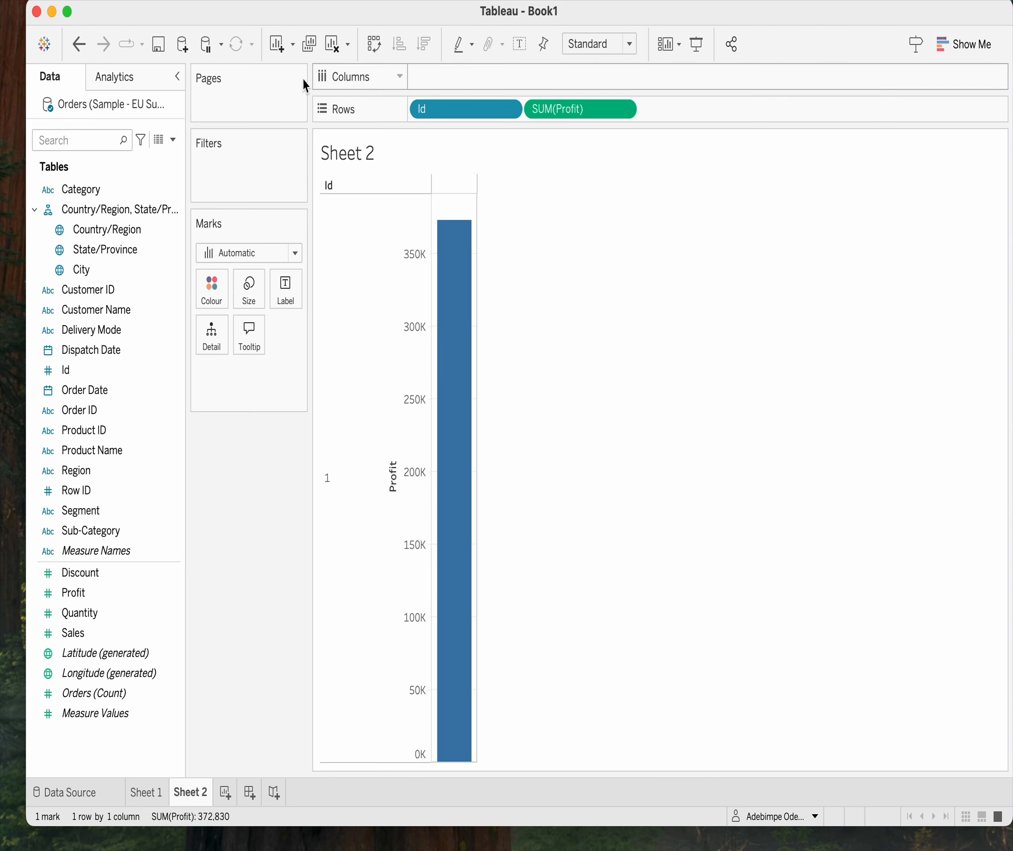
Step: Try clearing Sheet 2 twice, undoing the Clear Sheet command each time
left_click(332, 44)
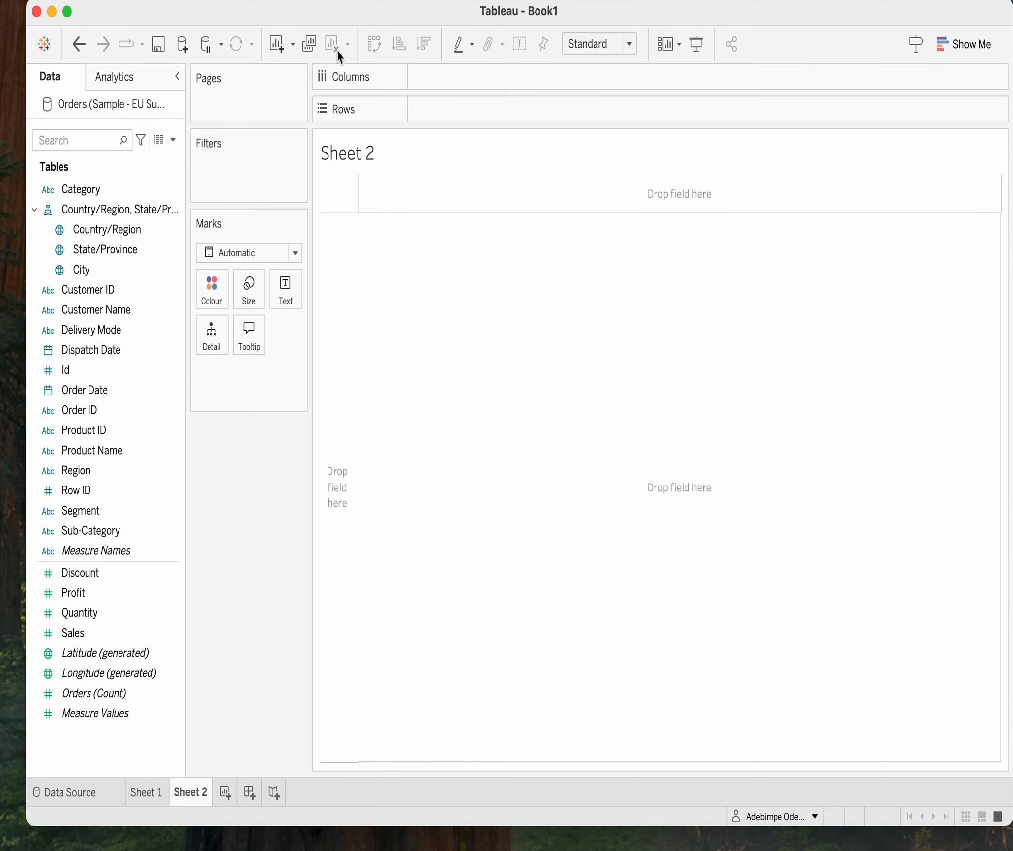
left_click(80, 45)
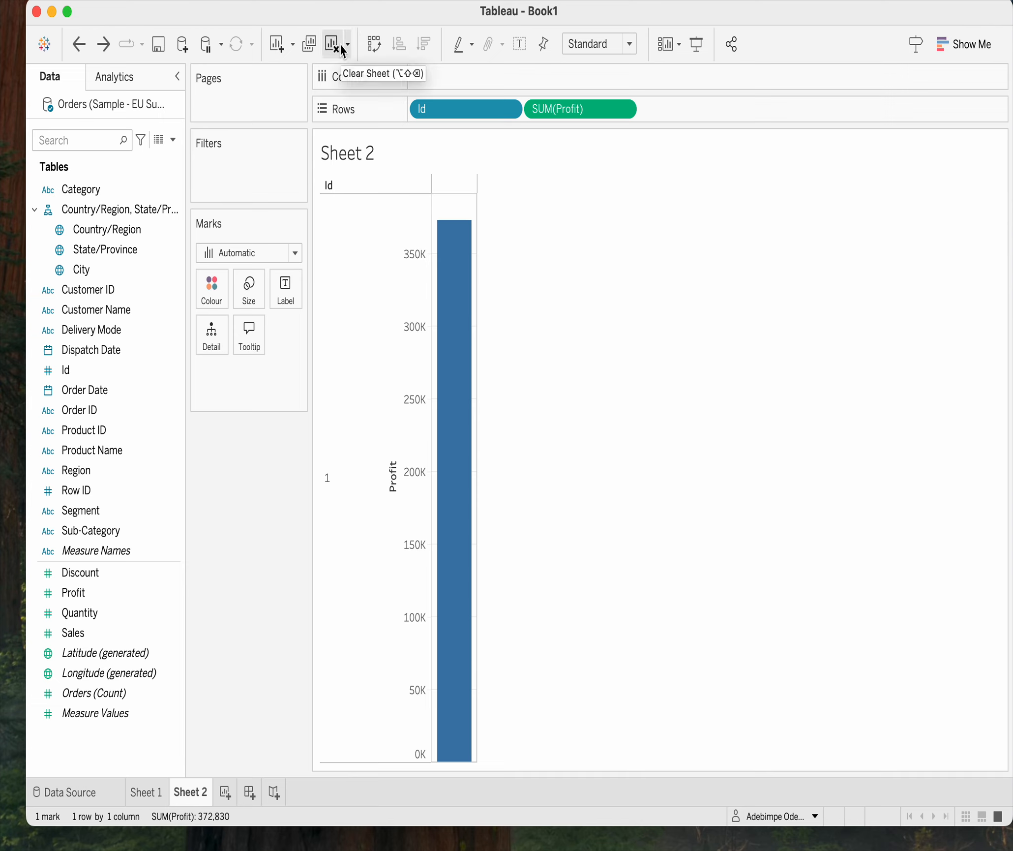
left_click(348, 47)
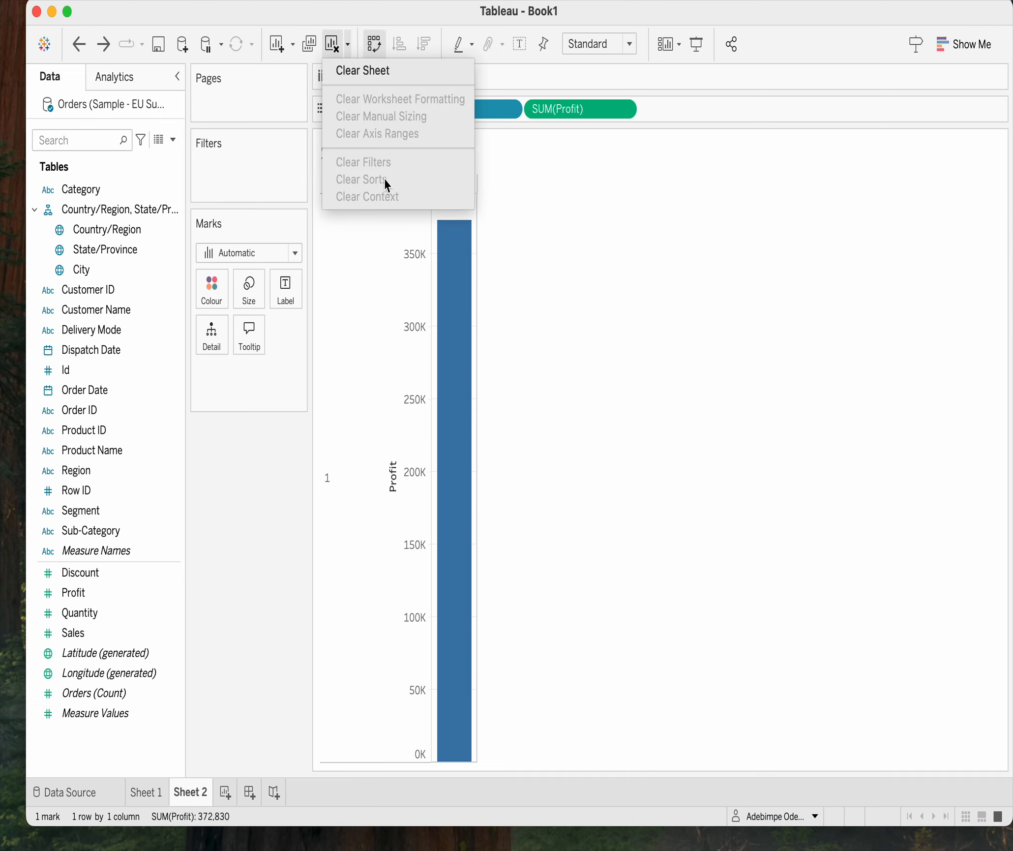
left_click(369, 74)
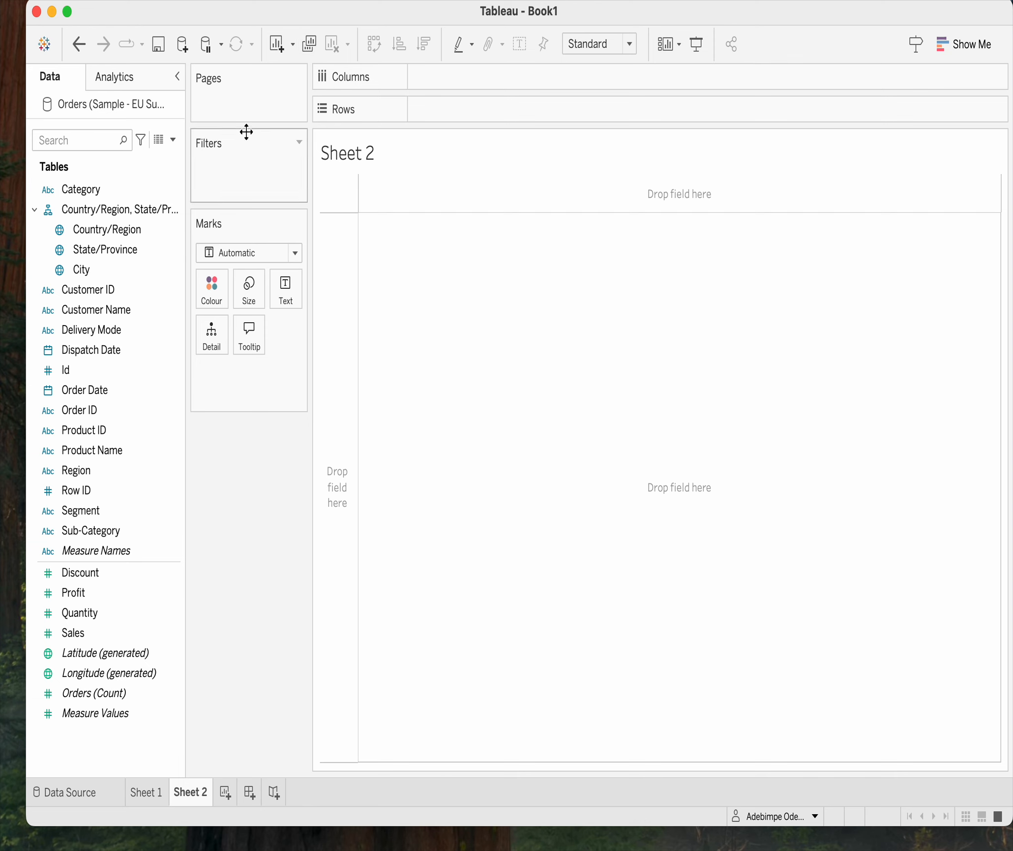
left_click(80, 45)
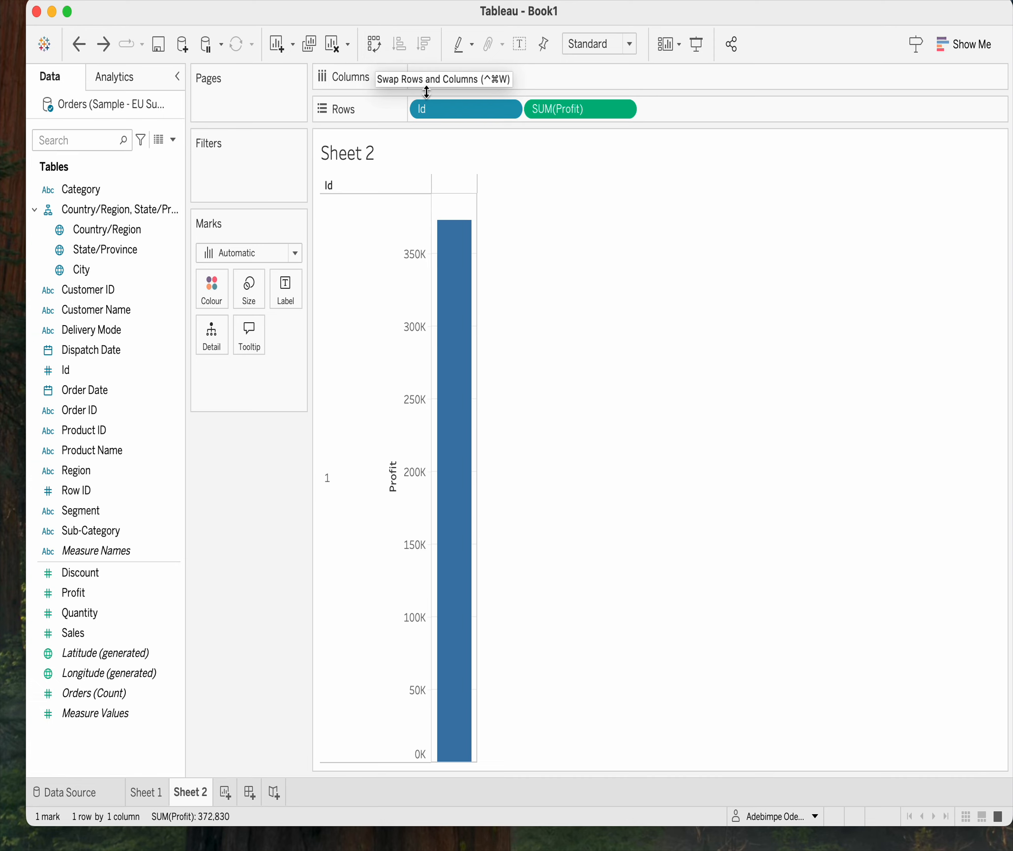
Step: Rearrange the chart by swapping rows and columns, ending with Id ahead of SUM(Profit) on Columns
left_click_drag(435, 118, 434, 83)
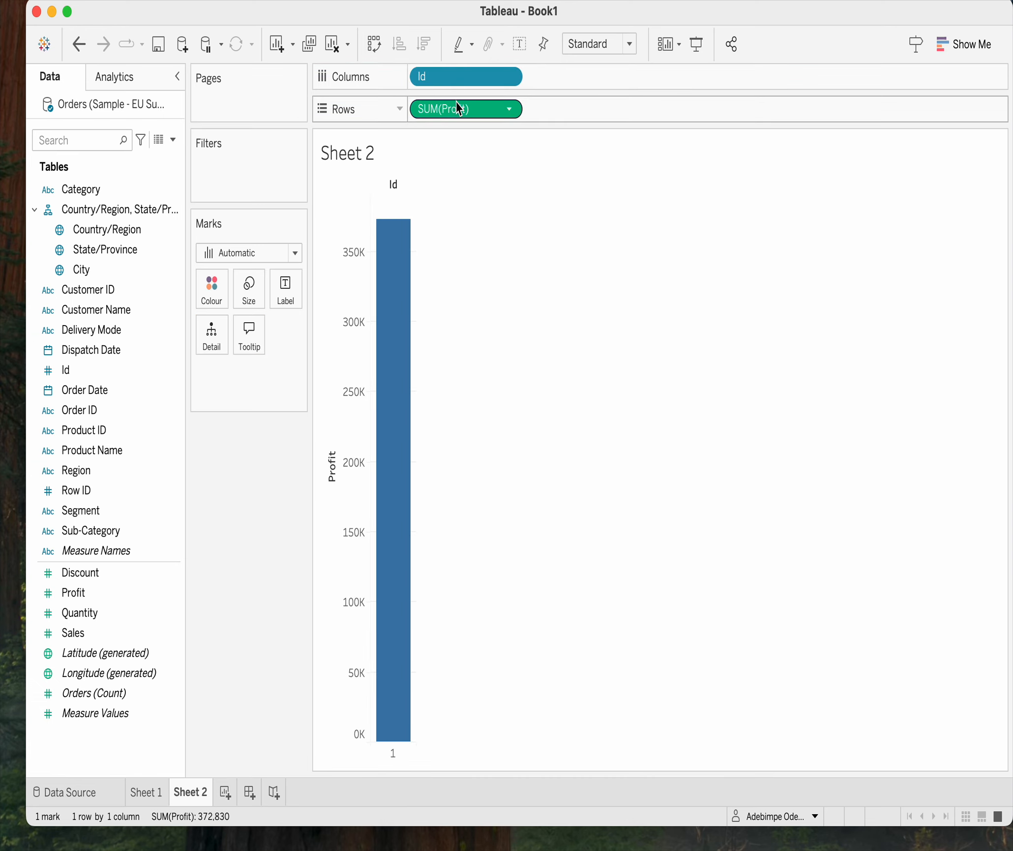
left_click(374, 46)
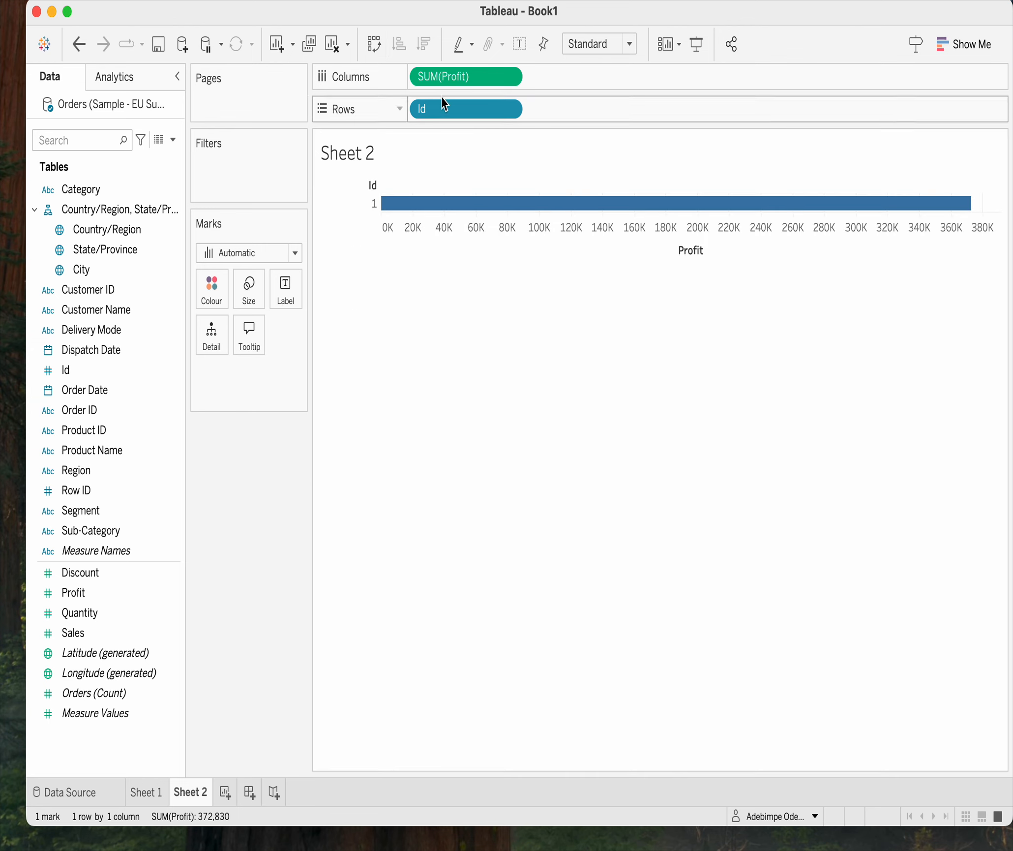
mouse_move(443, 103)
left_mouse_down()
mouse_move(541, 89)
mouse_move(439, 81)
left_mouse_up()
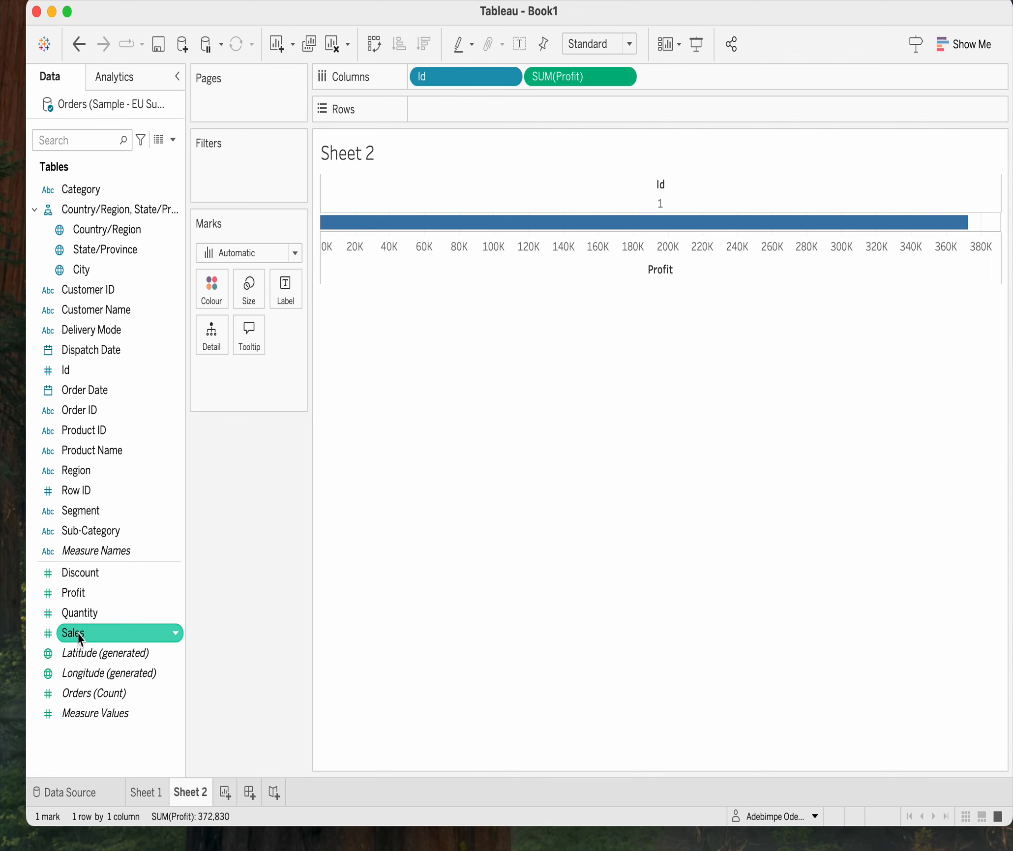
Step: Try adding and removing Profit as the bar's label, and switch the mark labels on and off
left_click_drag(79, 594, 279, 309)
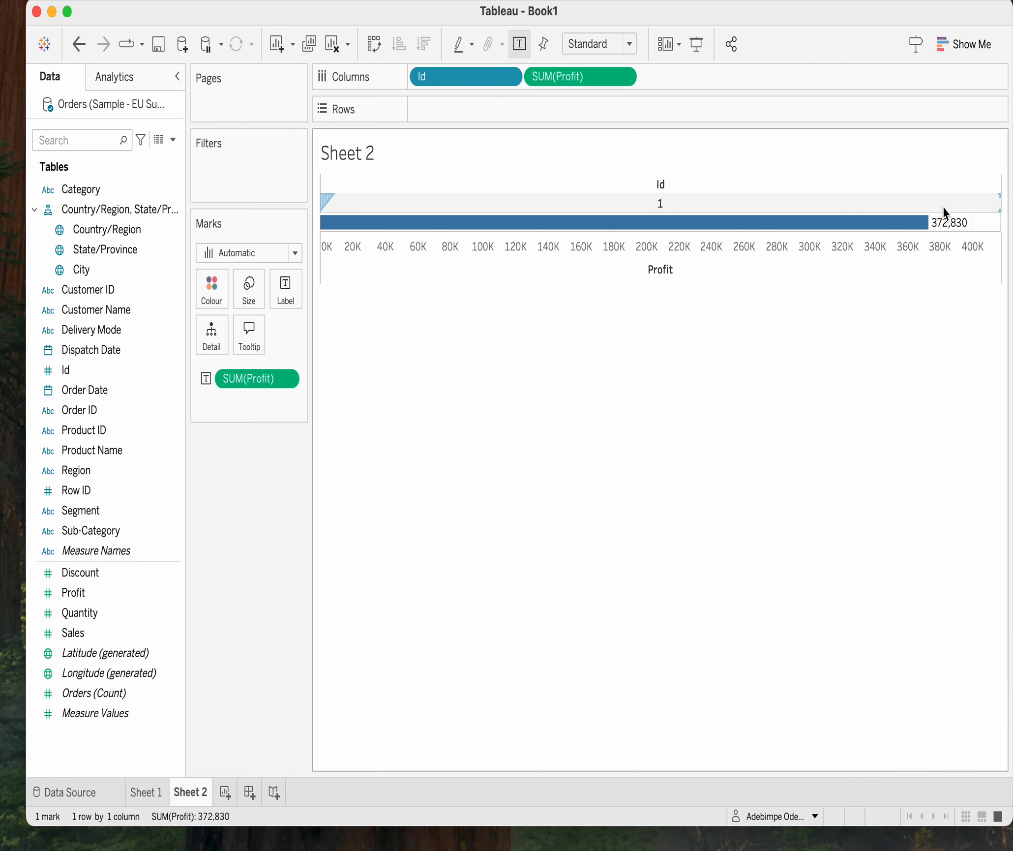
mouse_move(958, 234)
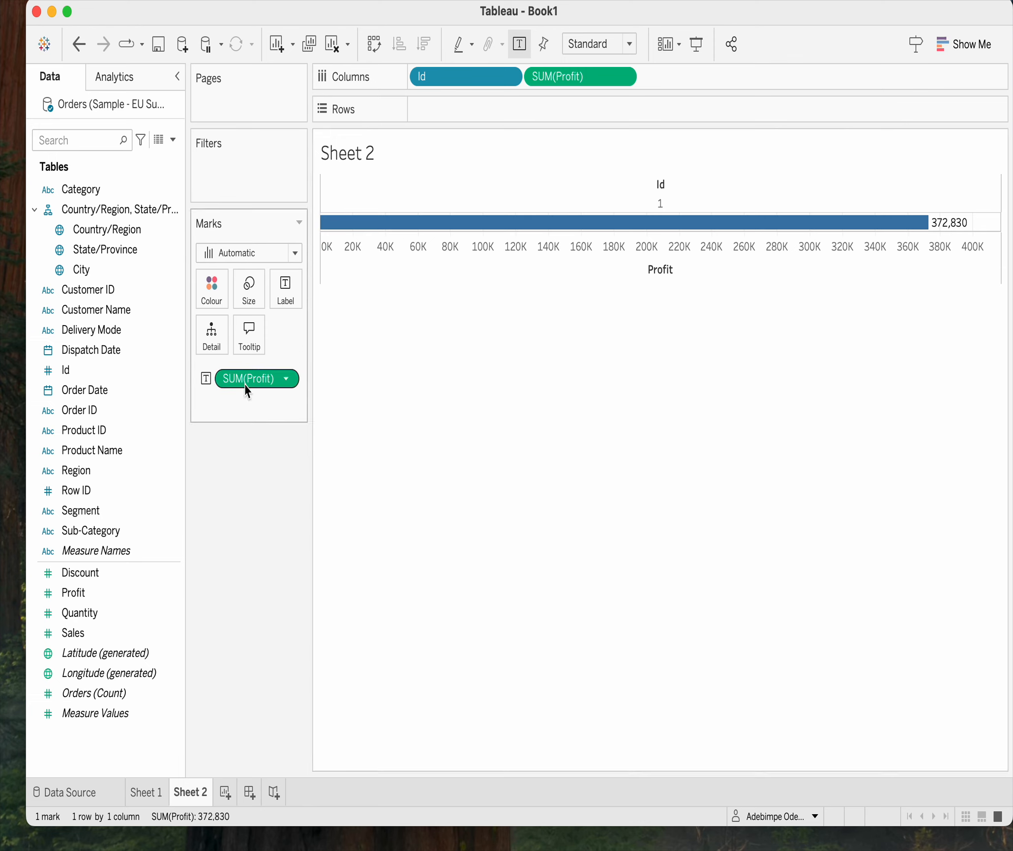
left_click_drag(245, 390, 266, 457)
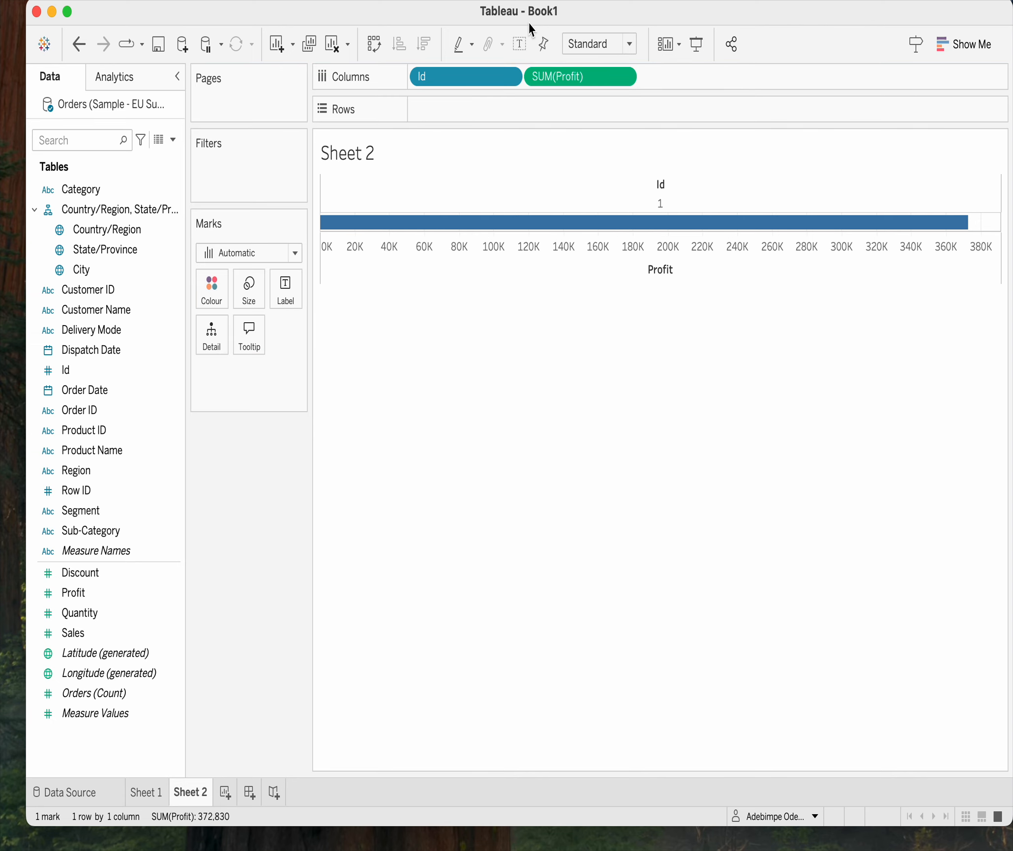
left_click(519, 45)
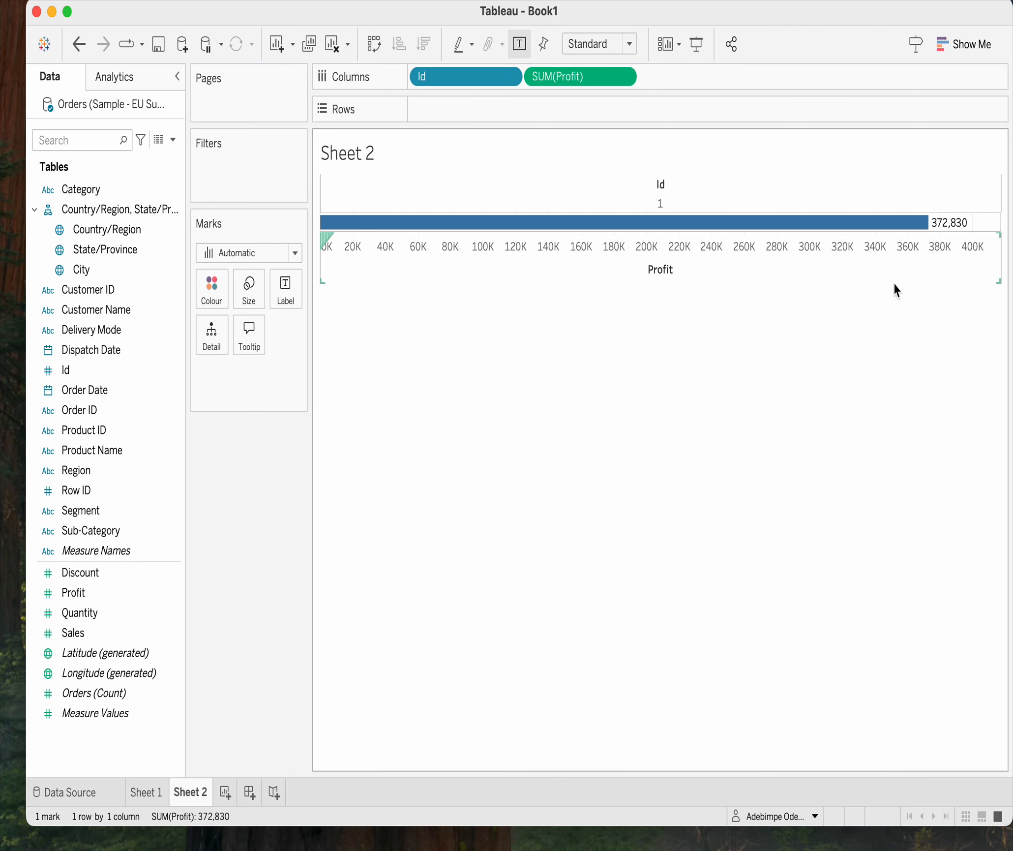
left_click(521, 45)
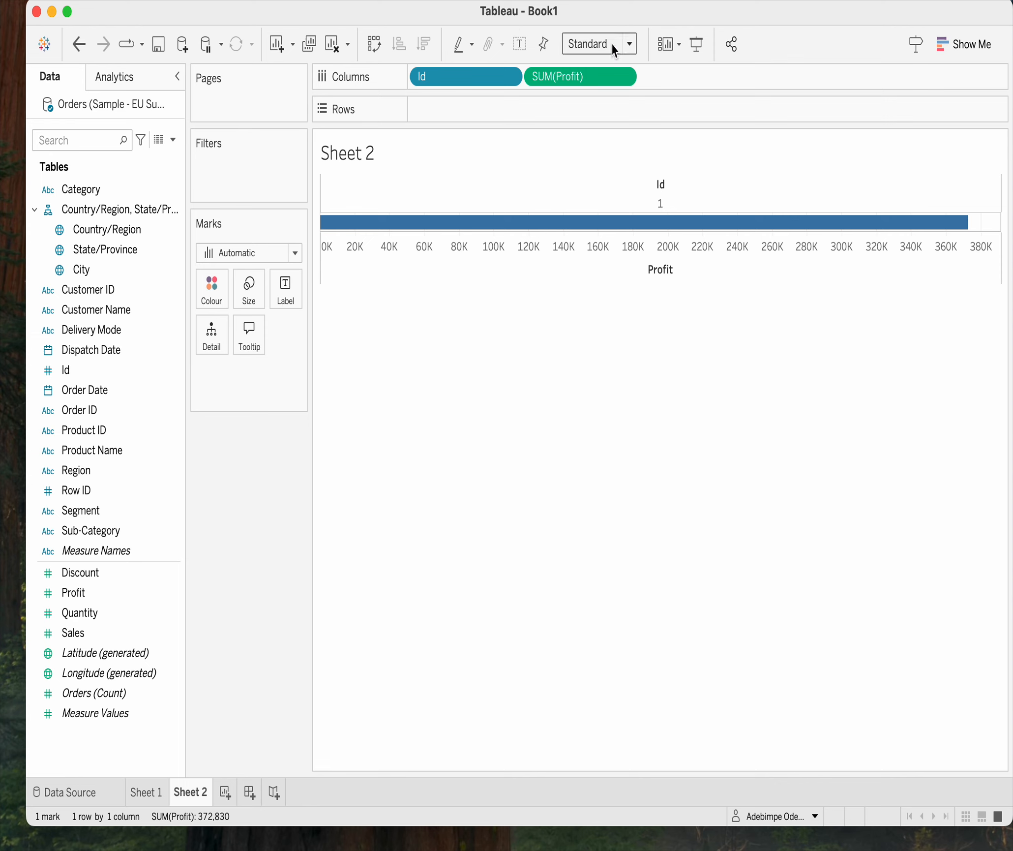
left_click(680, 47)
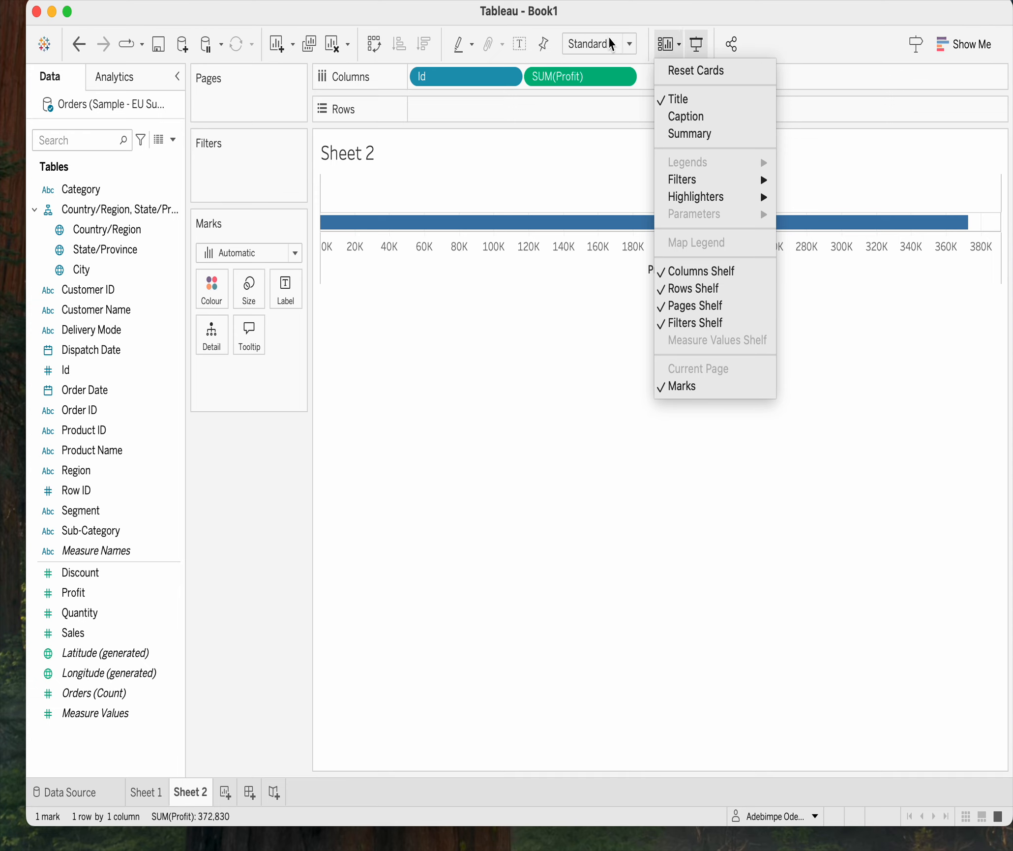
left_click(608, 47)
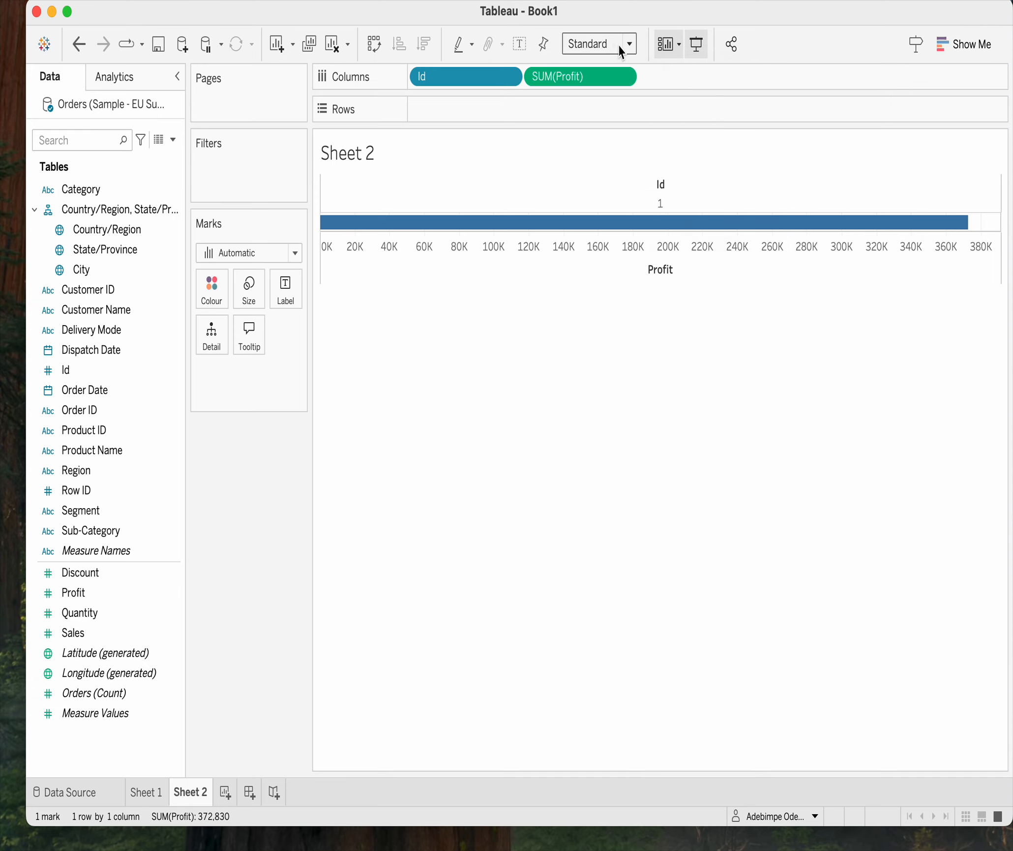
left_click(631, 46)
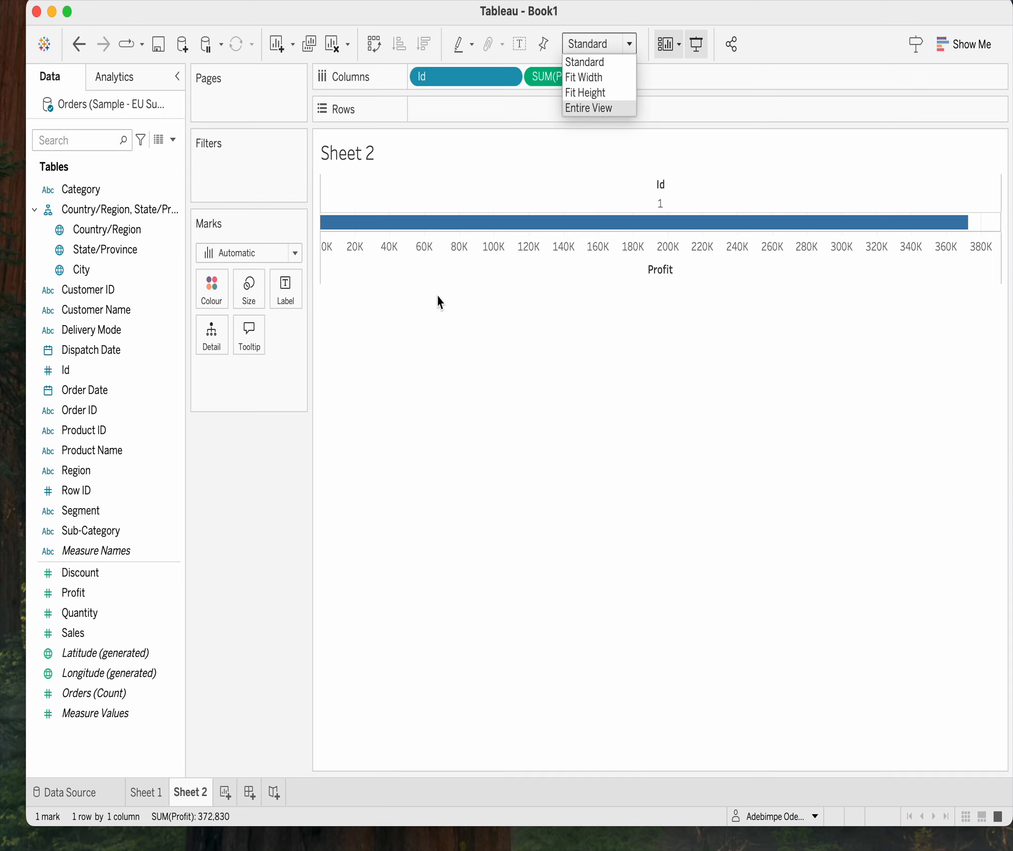
left_click(363, 376)
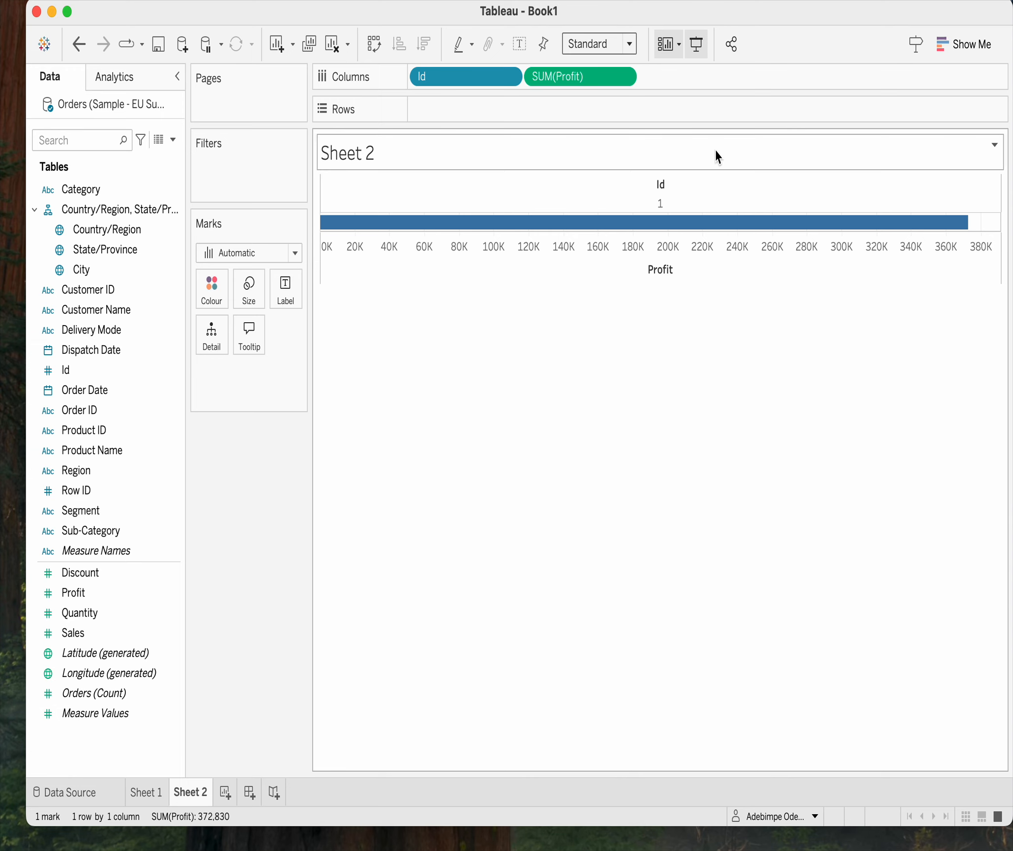
Step: Try the Fit Width and Fit Height options and set the chart's fit to Entire View
left_click(632, 46)
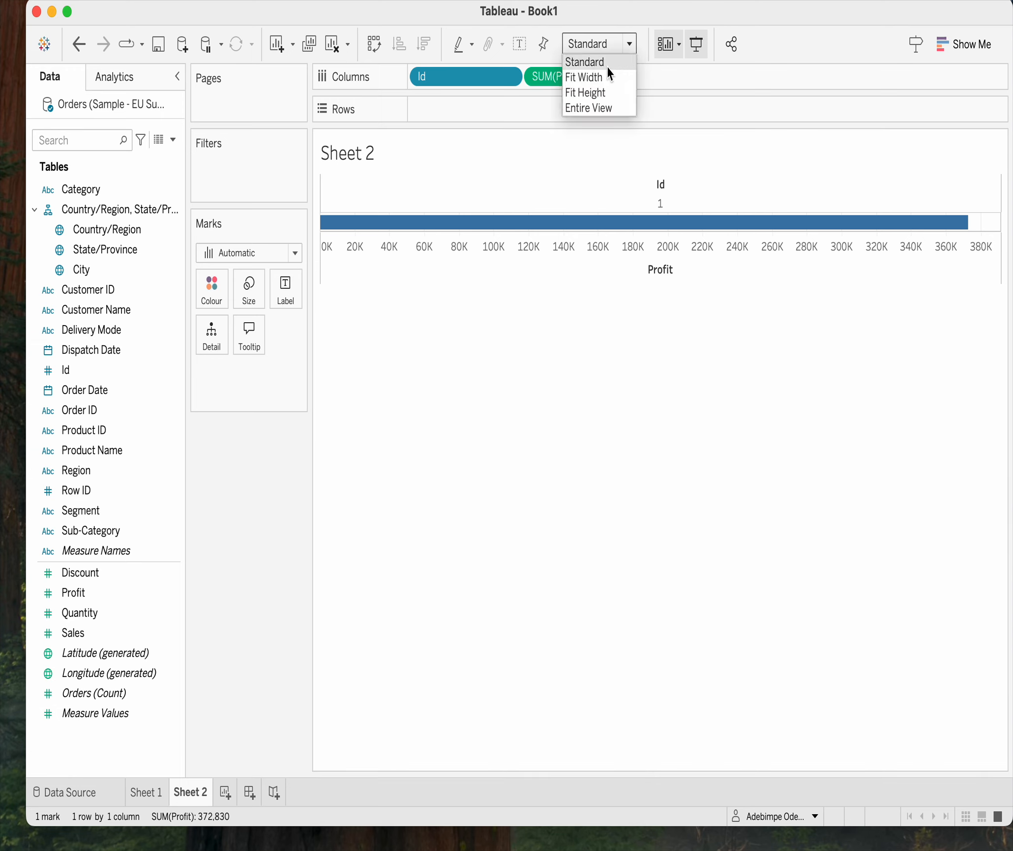
left_click(600, 77)
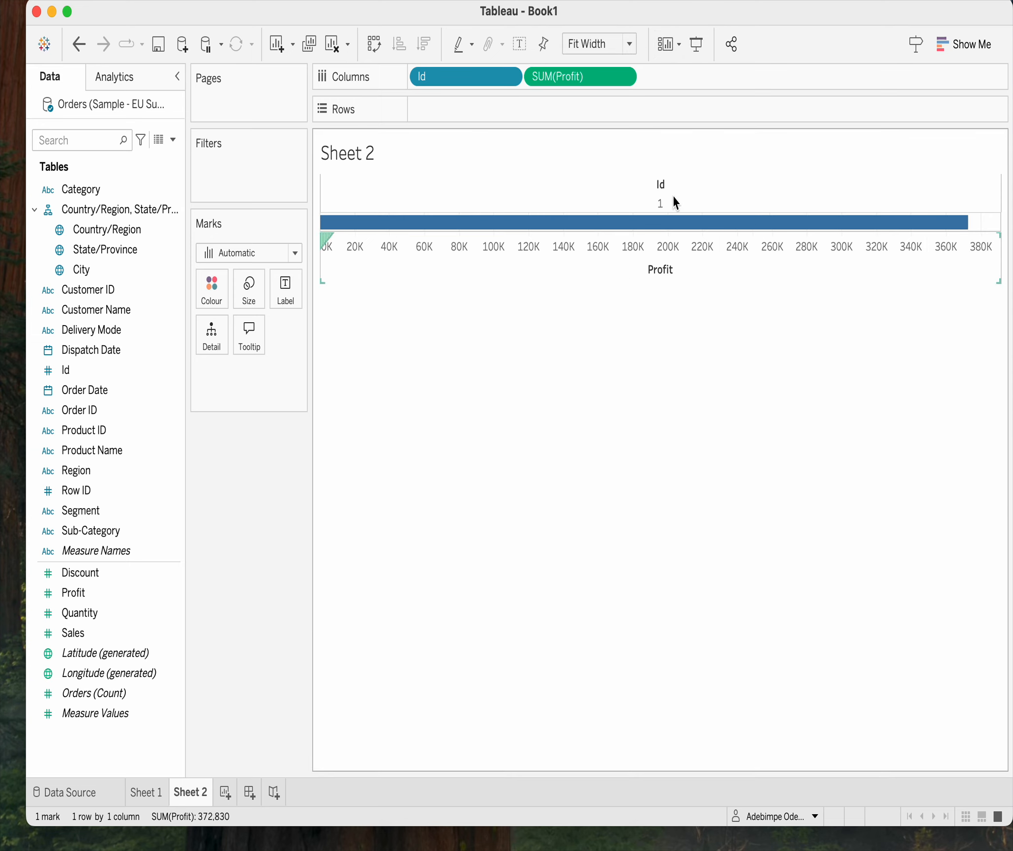
left_click(631, 44)
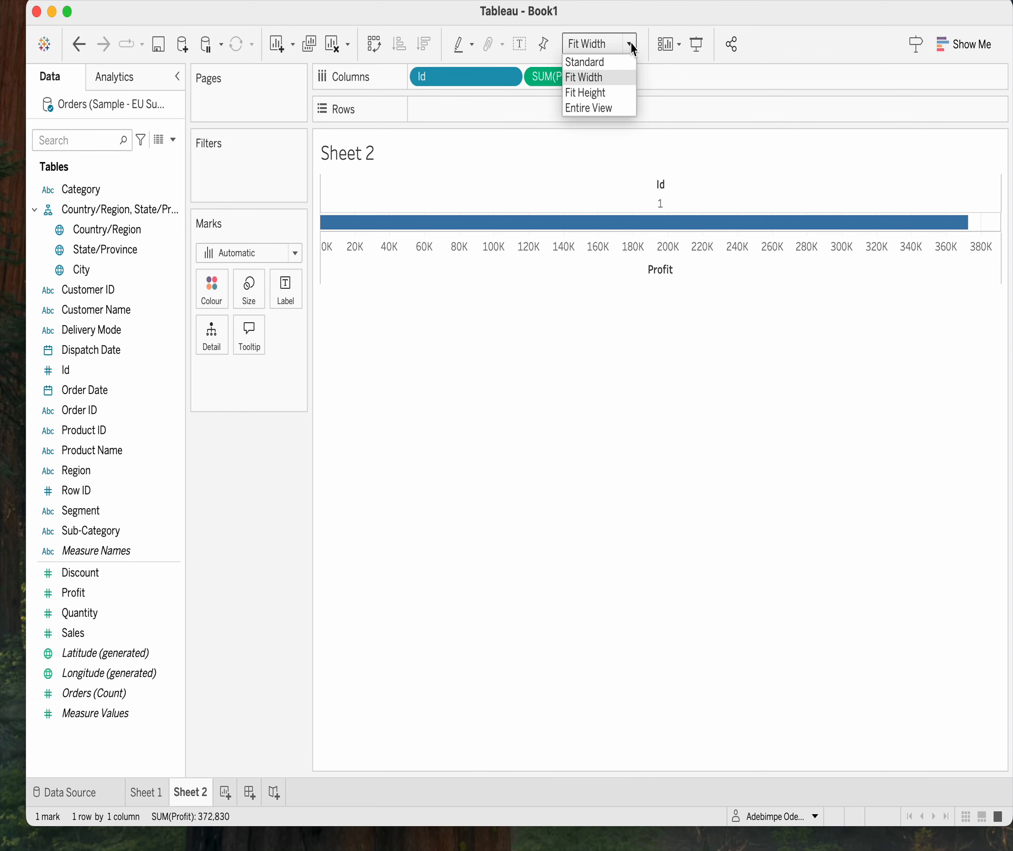
left_click(599, 93)
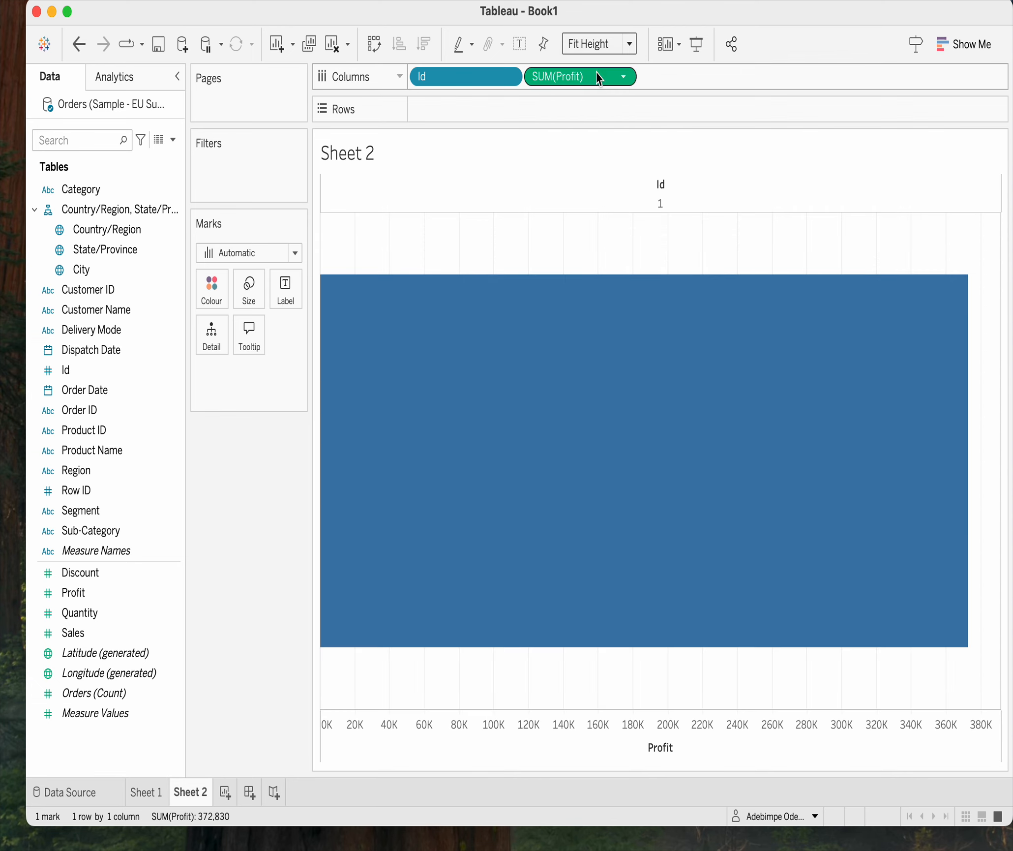
left_click(631, 43)
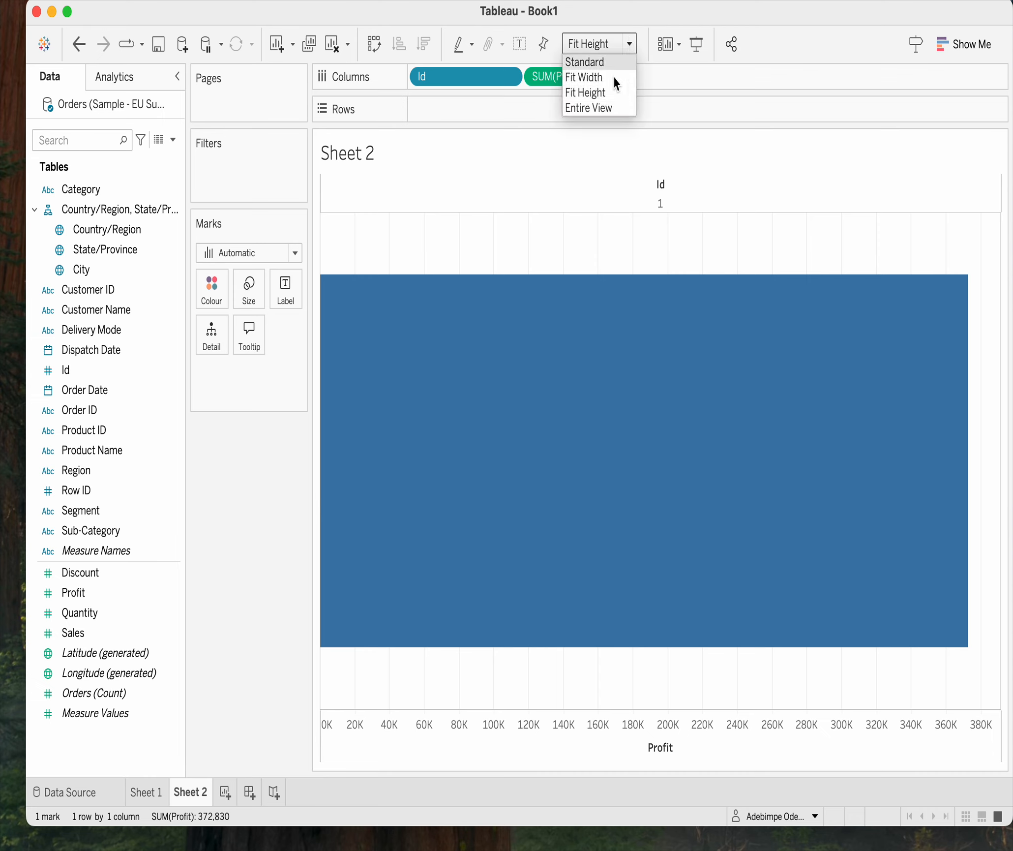
left_click(590, 108)
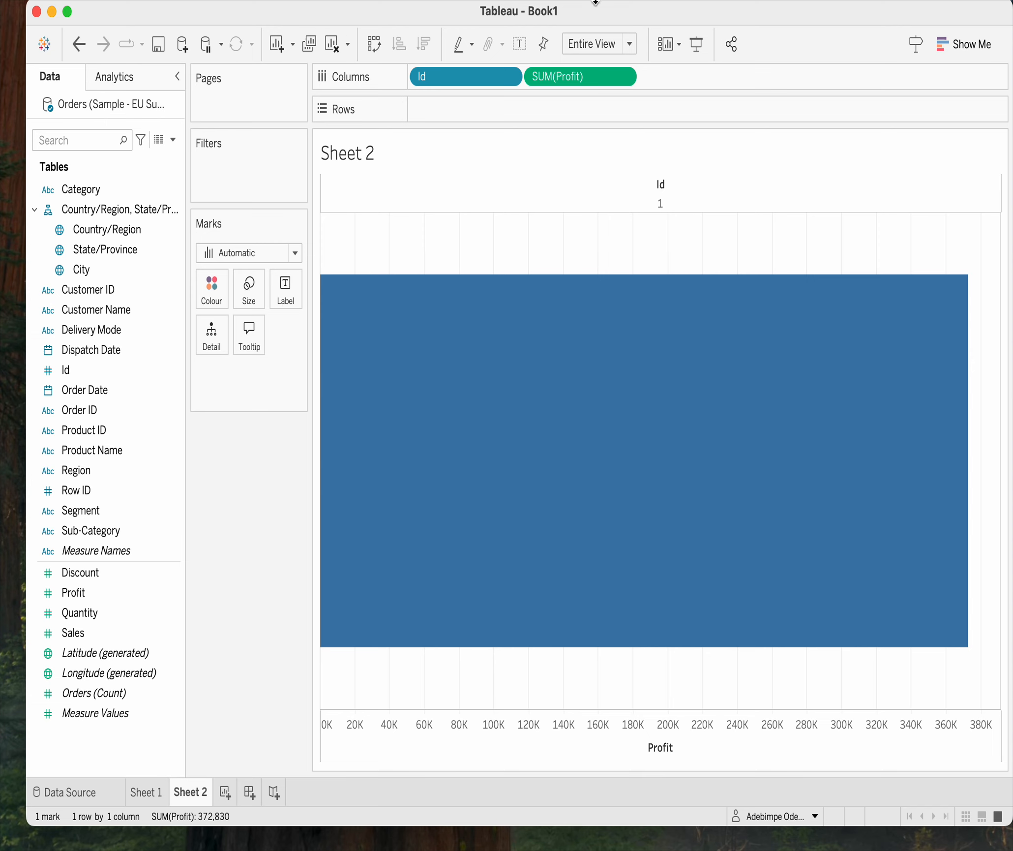
Step: Use Show Me to change the profit chart to stacked bars
left_click(981, 49)
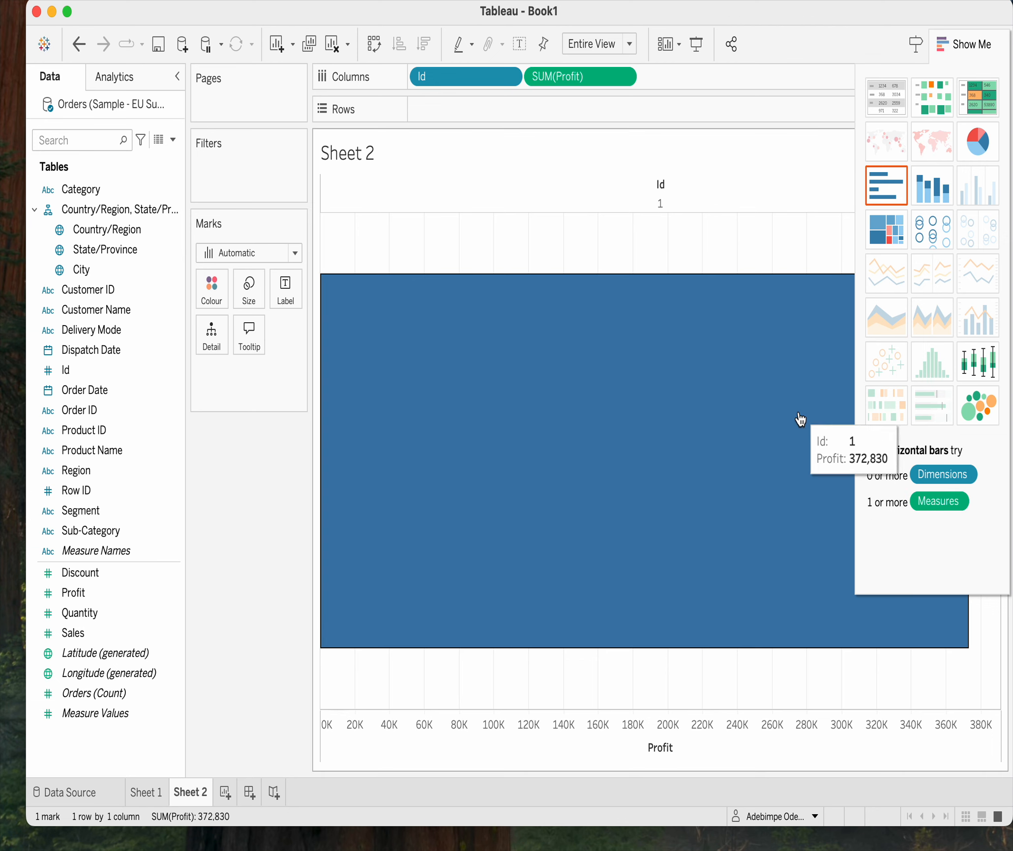
left_click(931, 186)
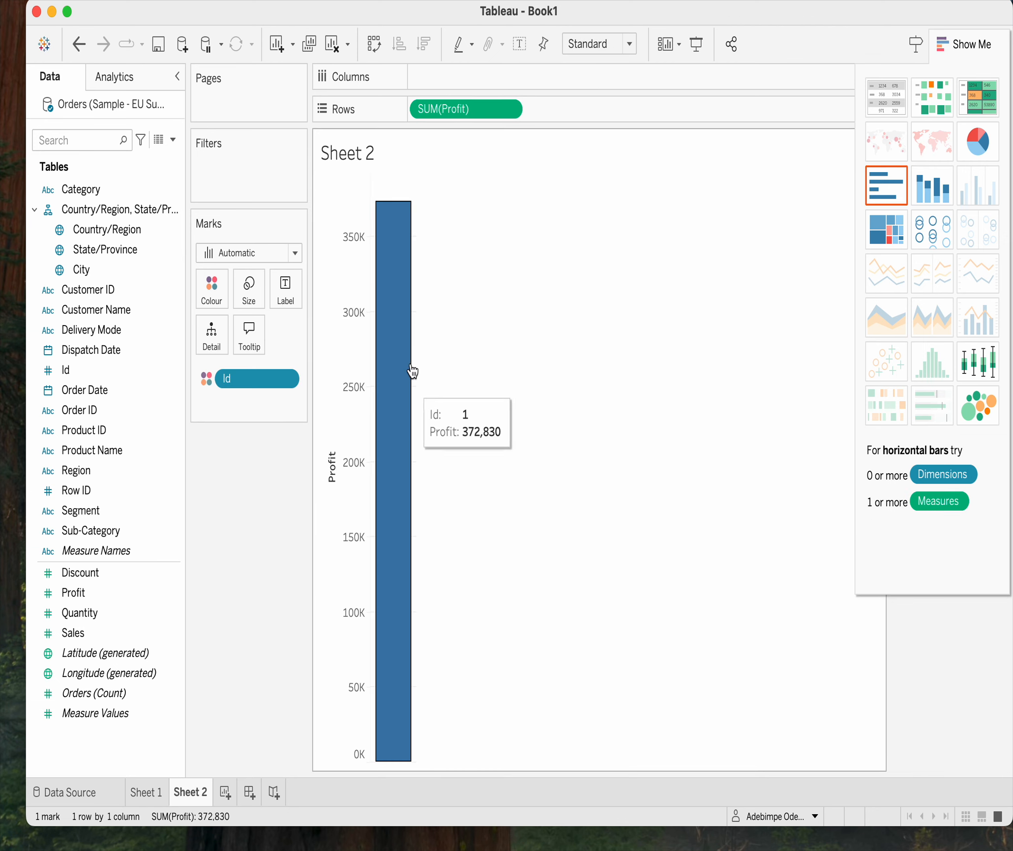
Step: Use Show Me to try the profit chart as a pie, heat map and text table, and change it to horizontal bars
left_click(978, 153)
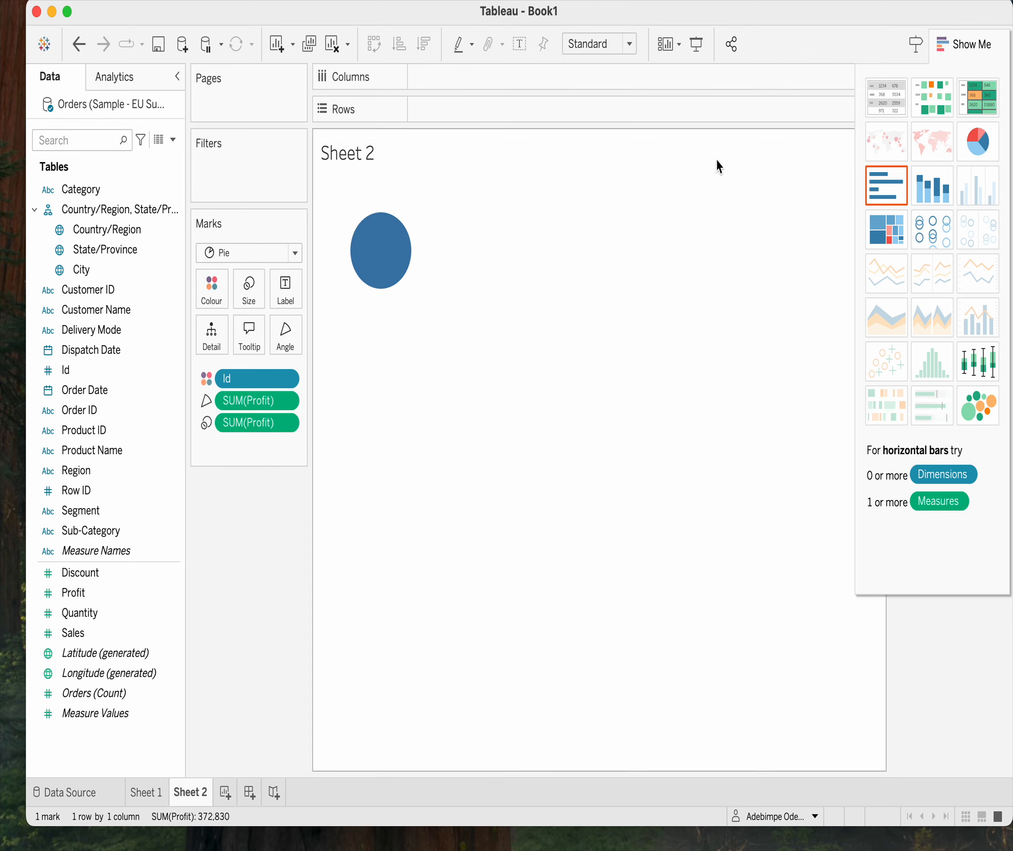
left_click(948, 109)
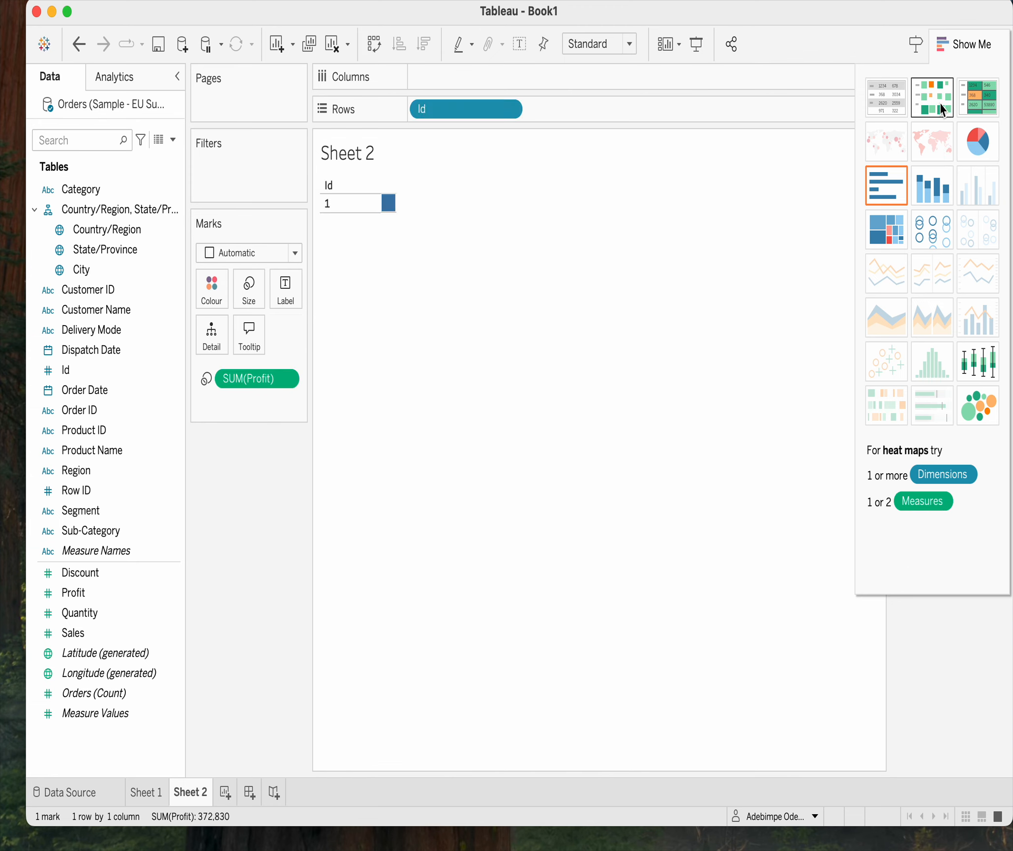
left_click(896, 100)
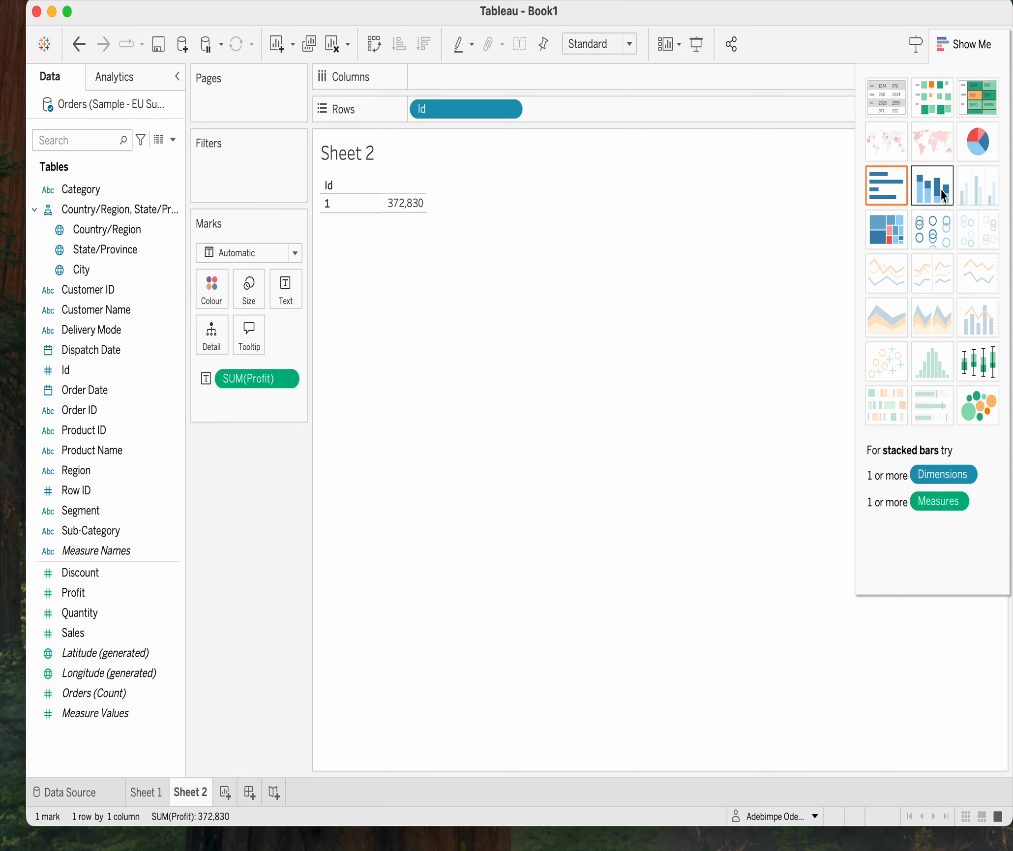
left_click(876, 181)
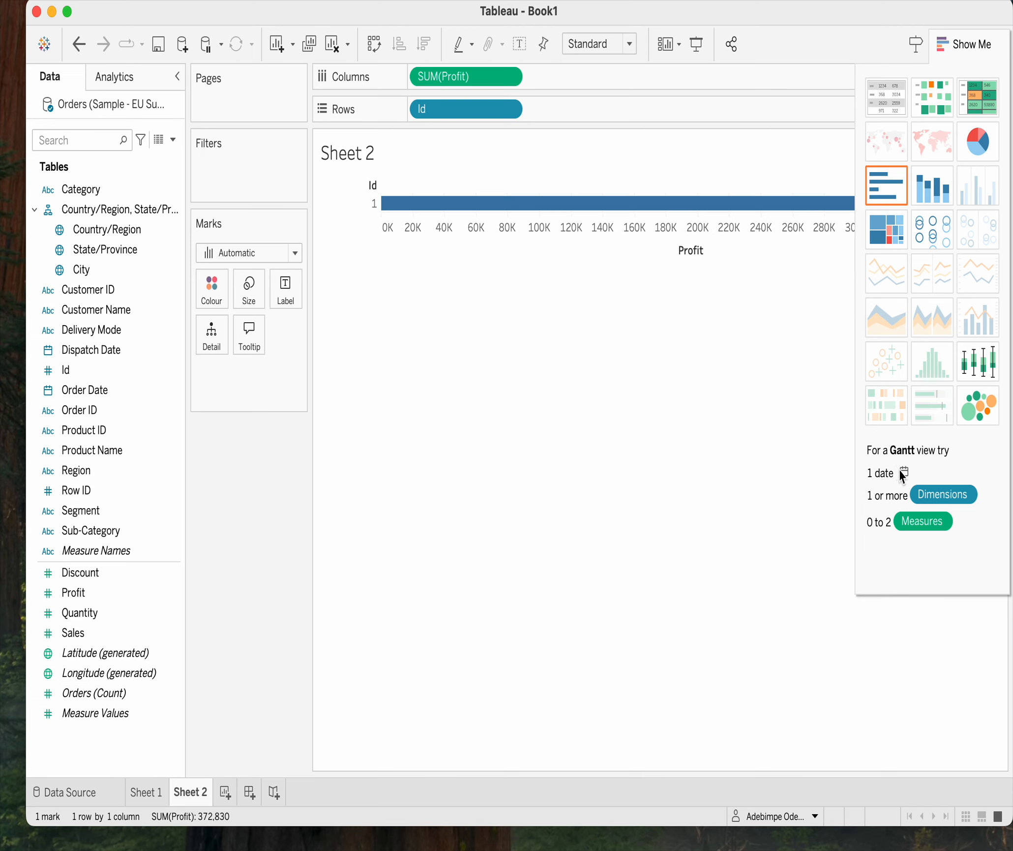
left_click(973, 48)
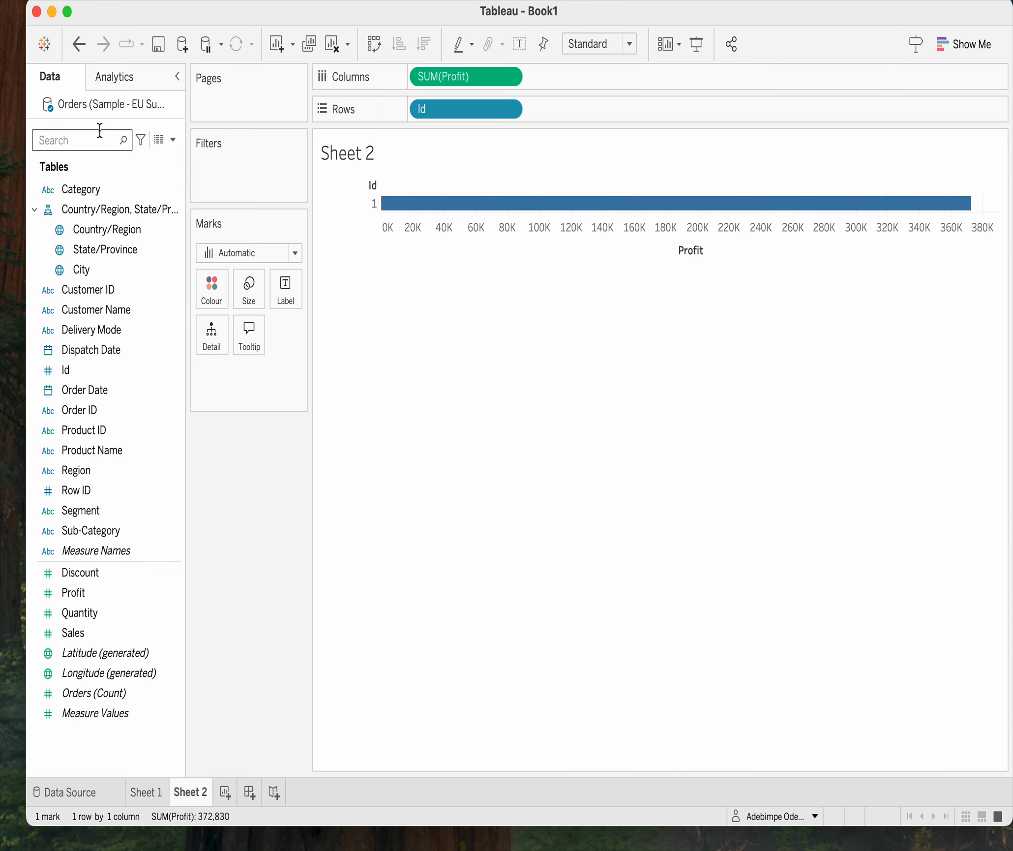
Step: Clear the sheet and try a text table with Category on Columns and Customer Name on Rows
left_click(109, 210)
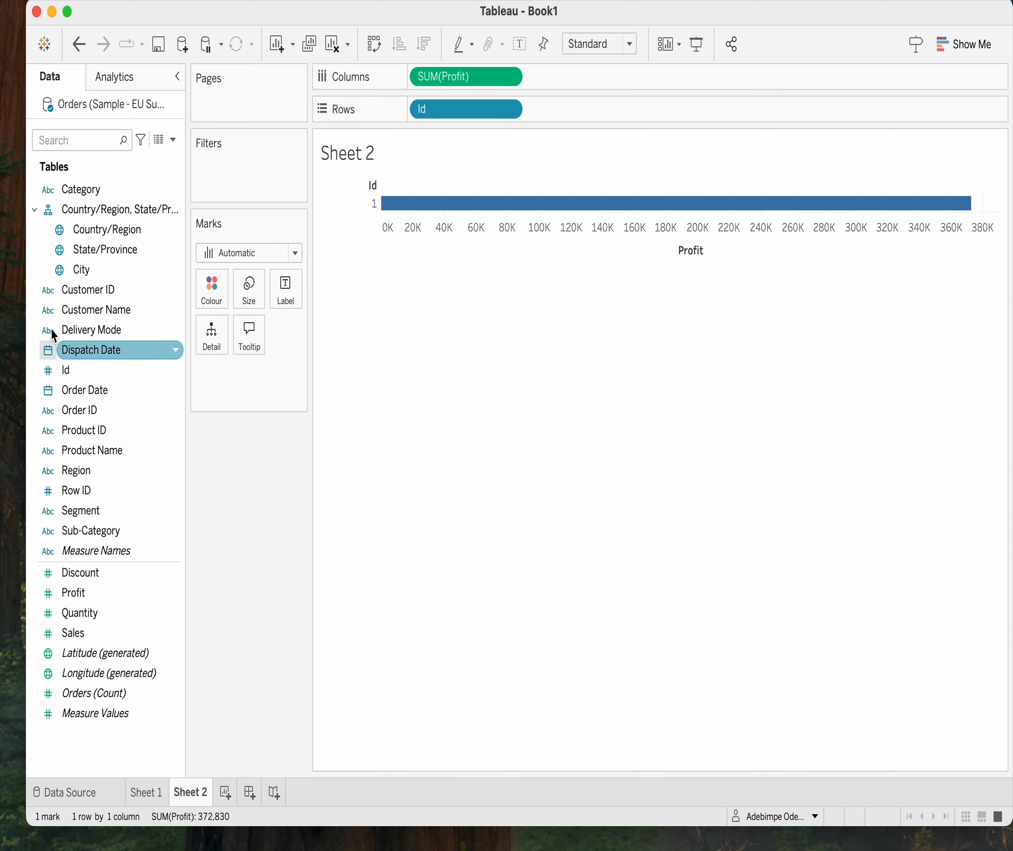
mouse_move(538, 218)
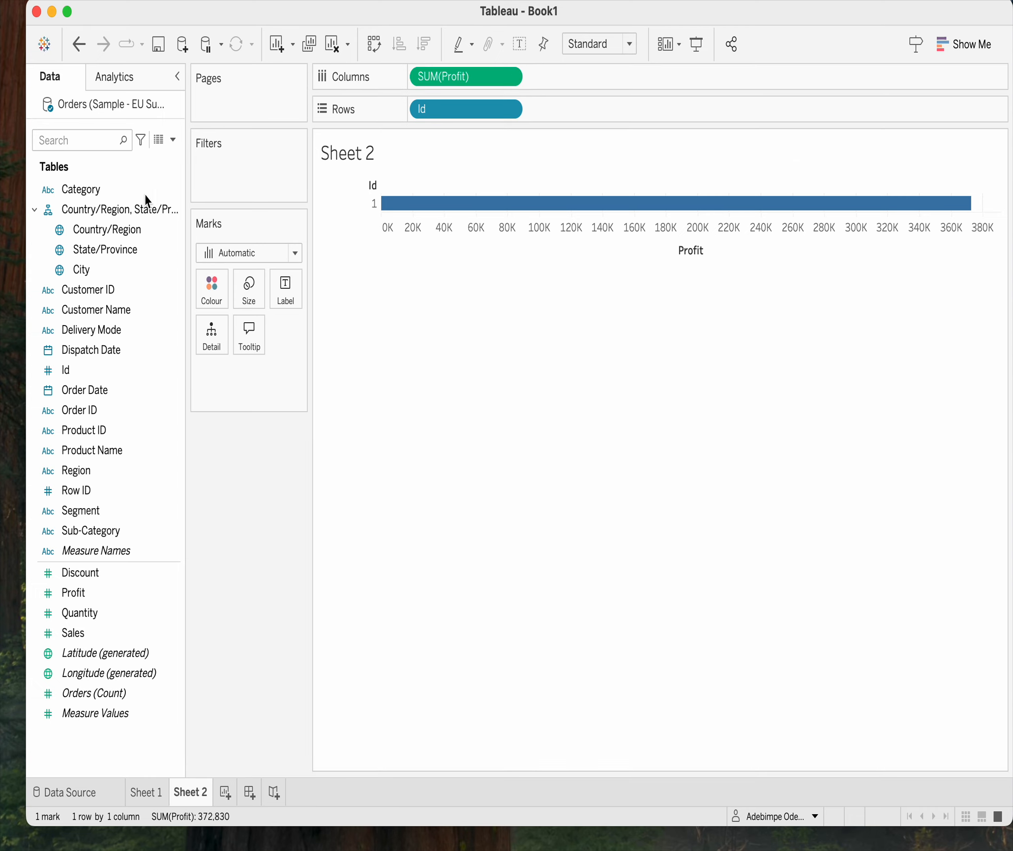
left_click(338, 47)
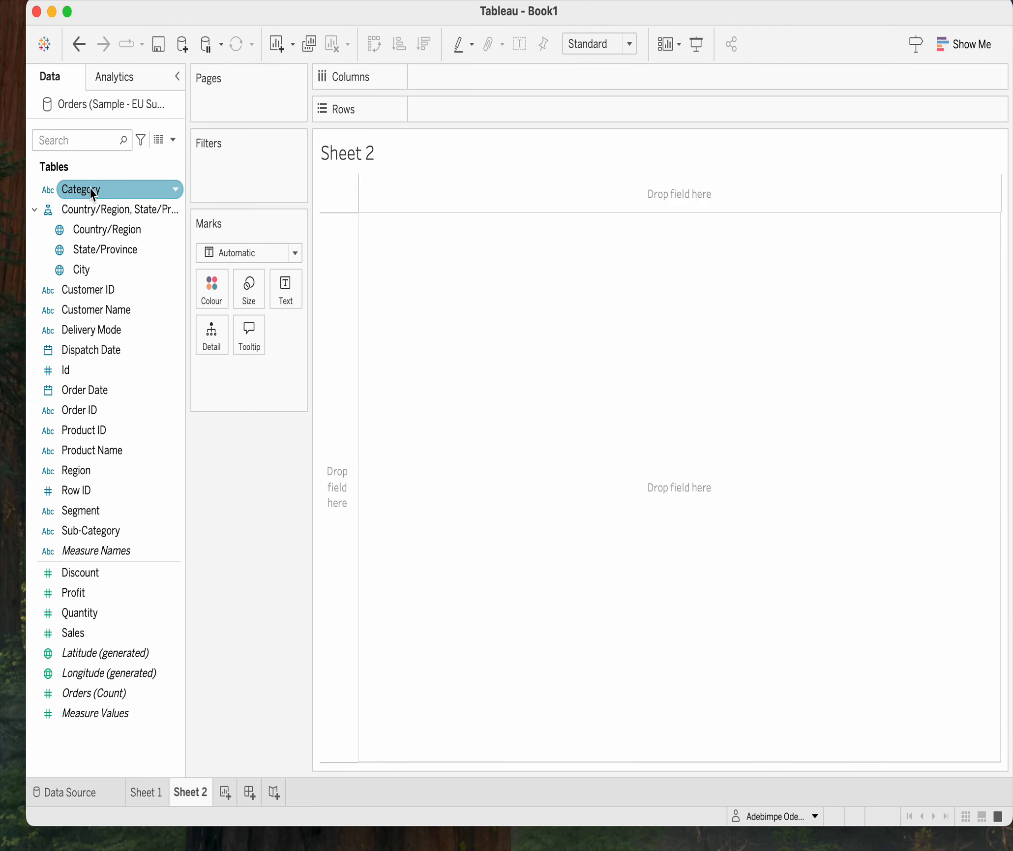
left_click_drag(92, 194, 477, 80)
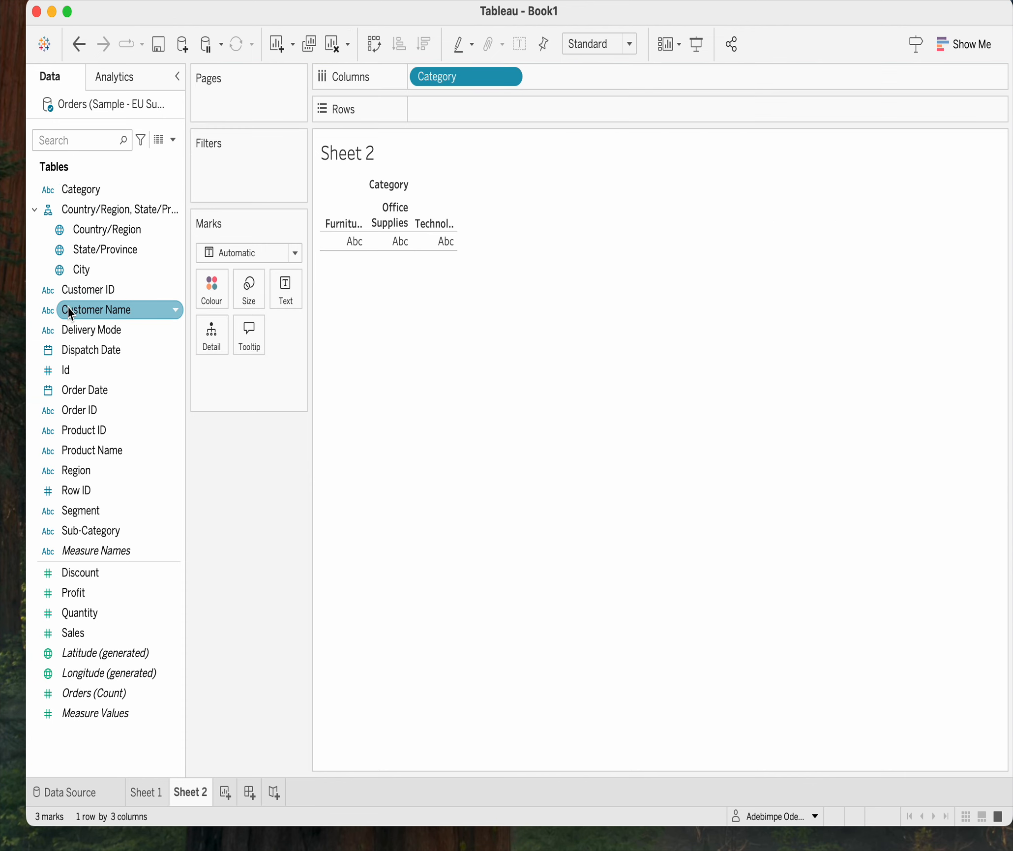
left_click_drag(70, 313, 486, 112)
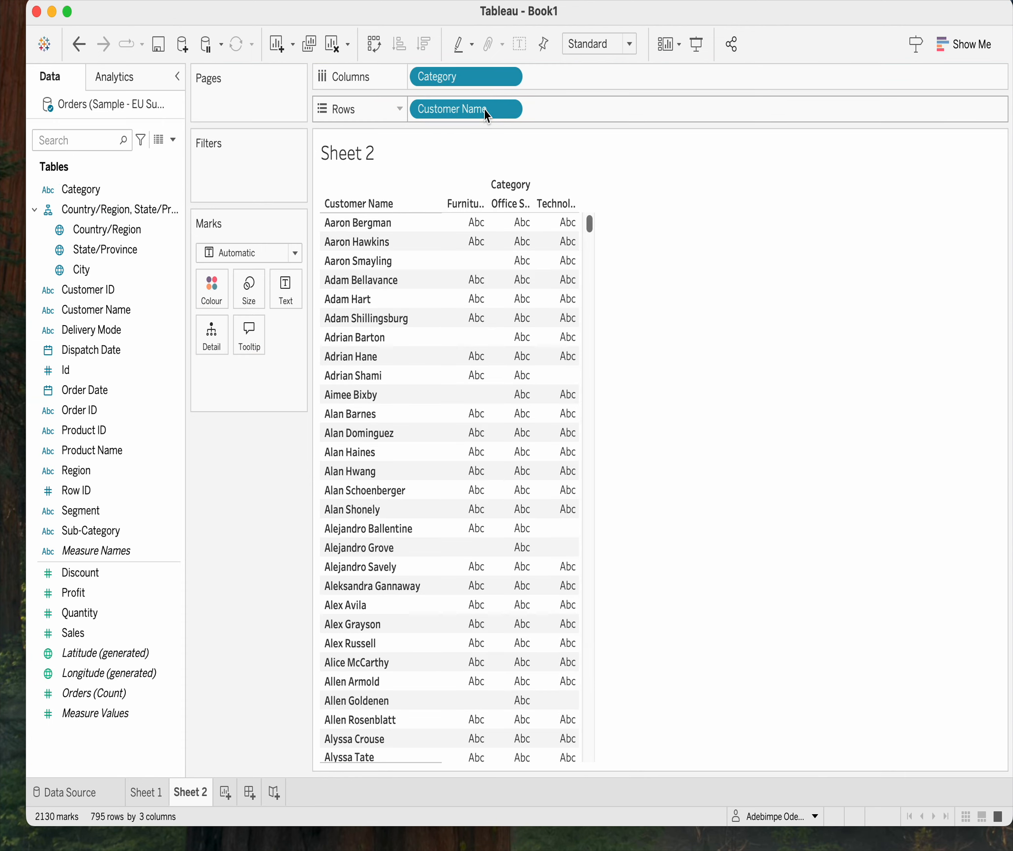
mouse_move(449, 296)
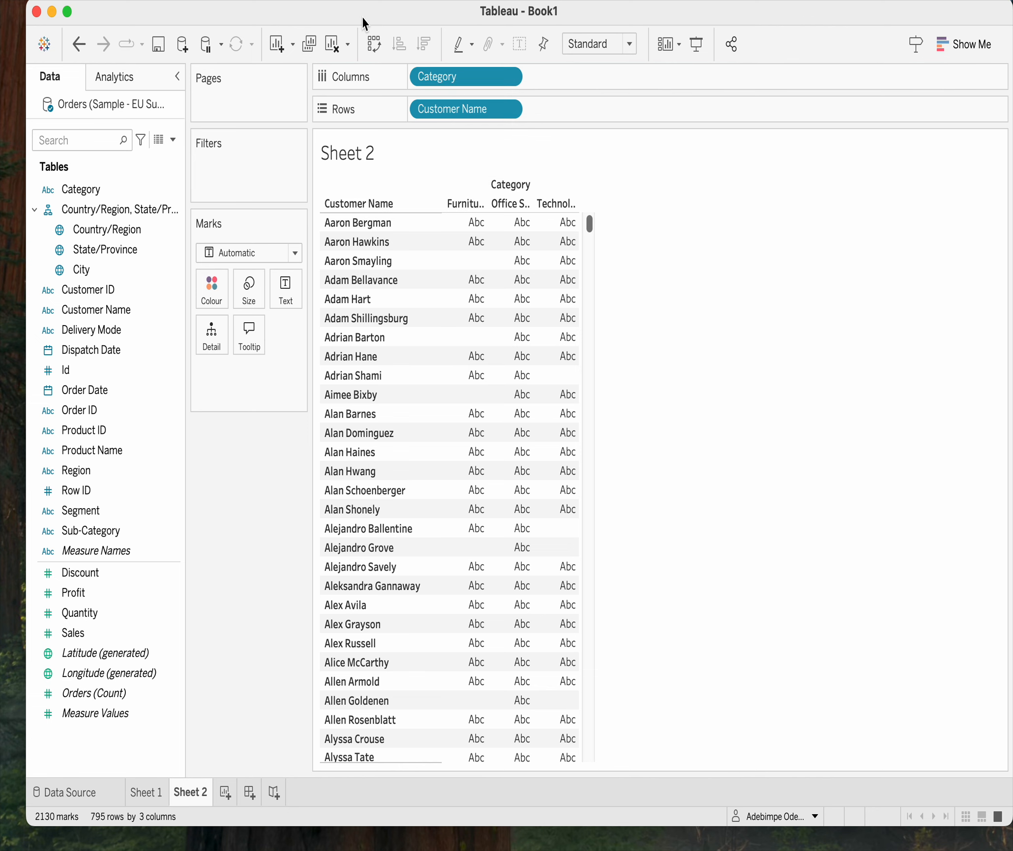
Step: Clear the sheet and build a horizontal bar chart with Category on Rows and Profit on Columns
left_click(333, 44)
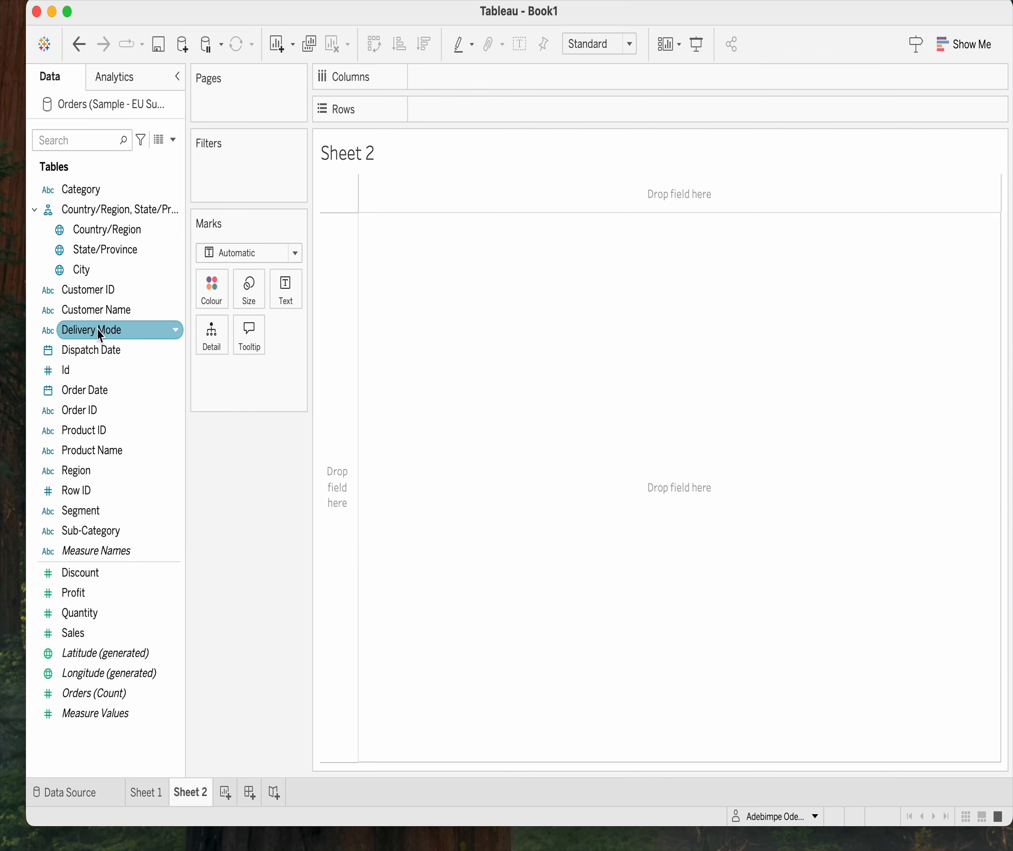
left_click_drag(98, 191, 452, 111)
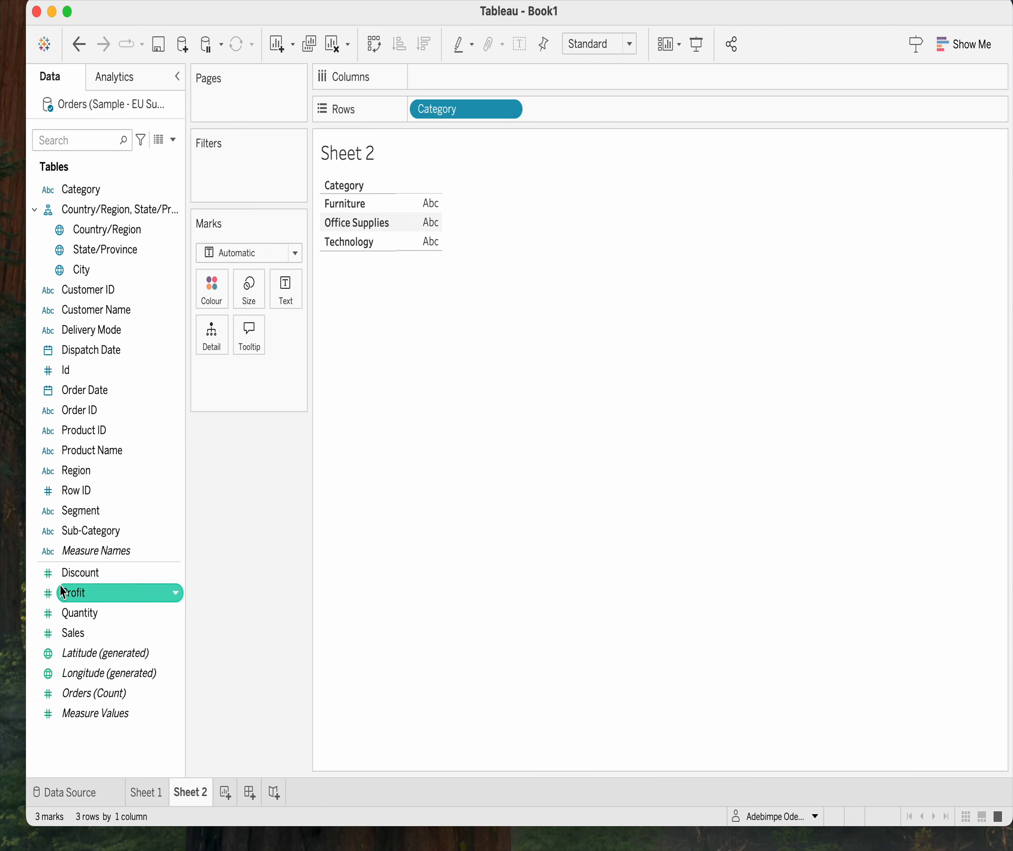
left_click_drag(69, 593, 470, 74)
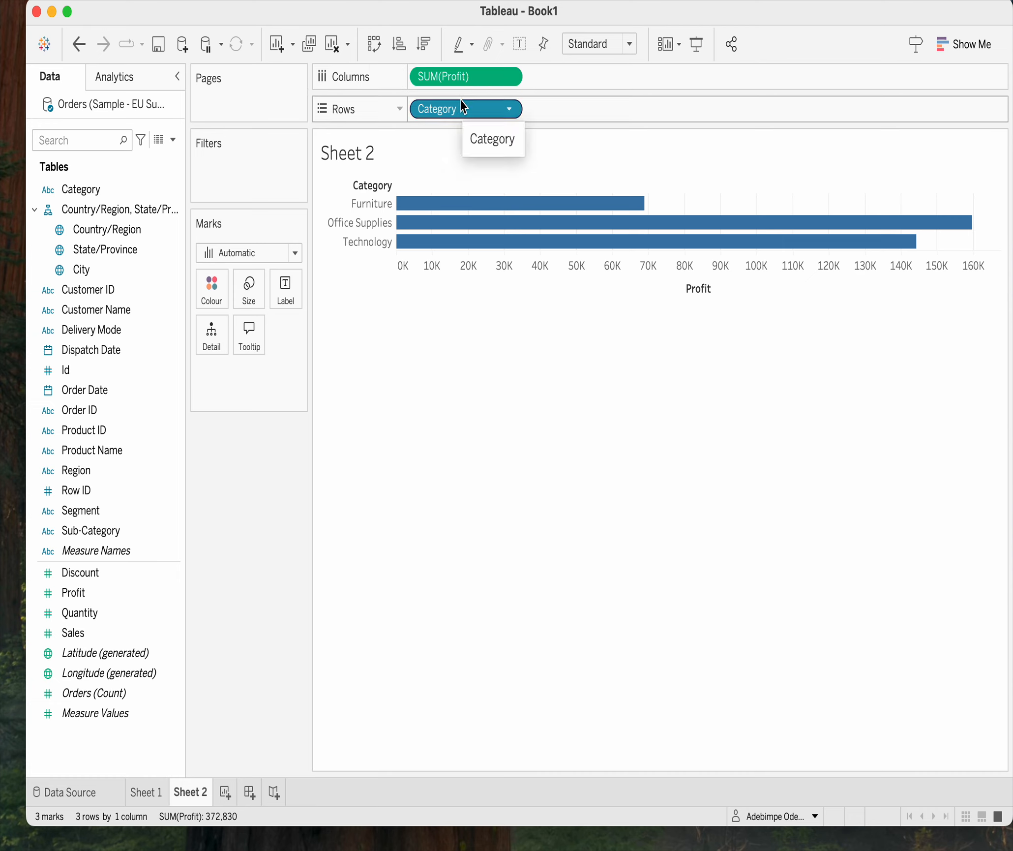
mouse_move(494, 211)
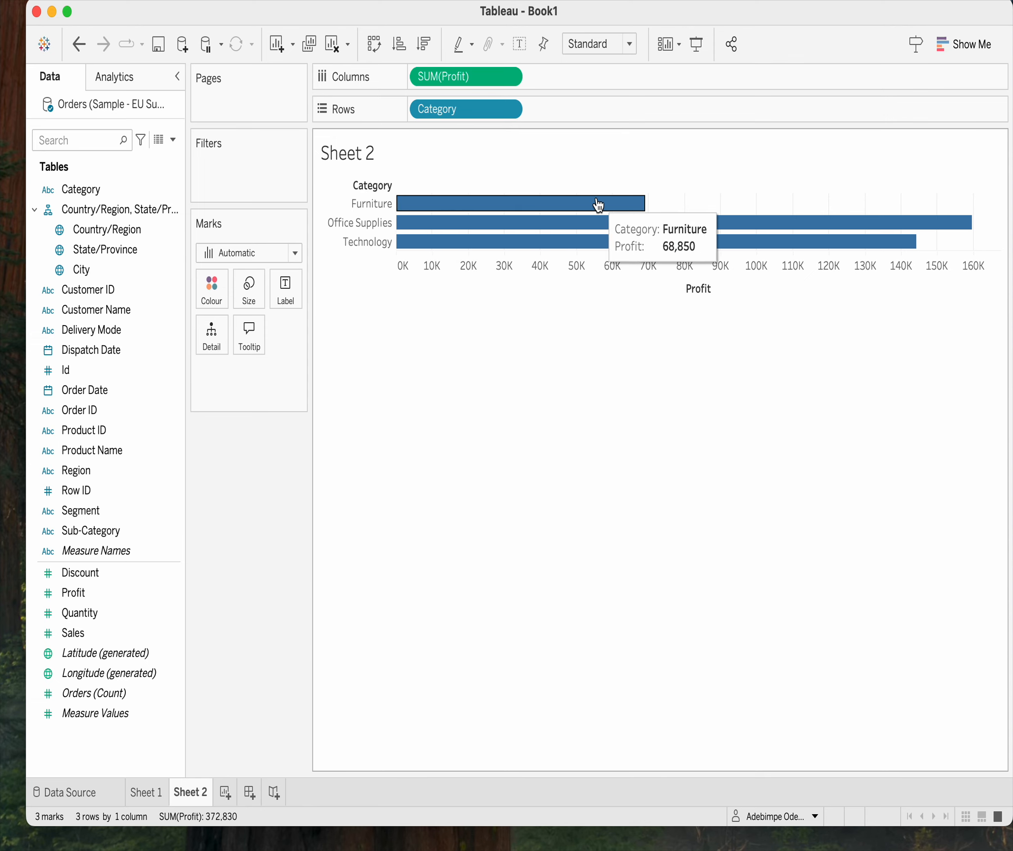
mouse_move(623, 210)
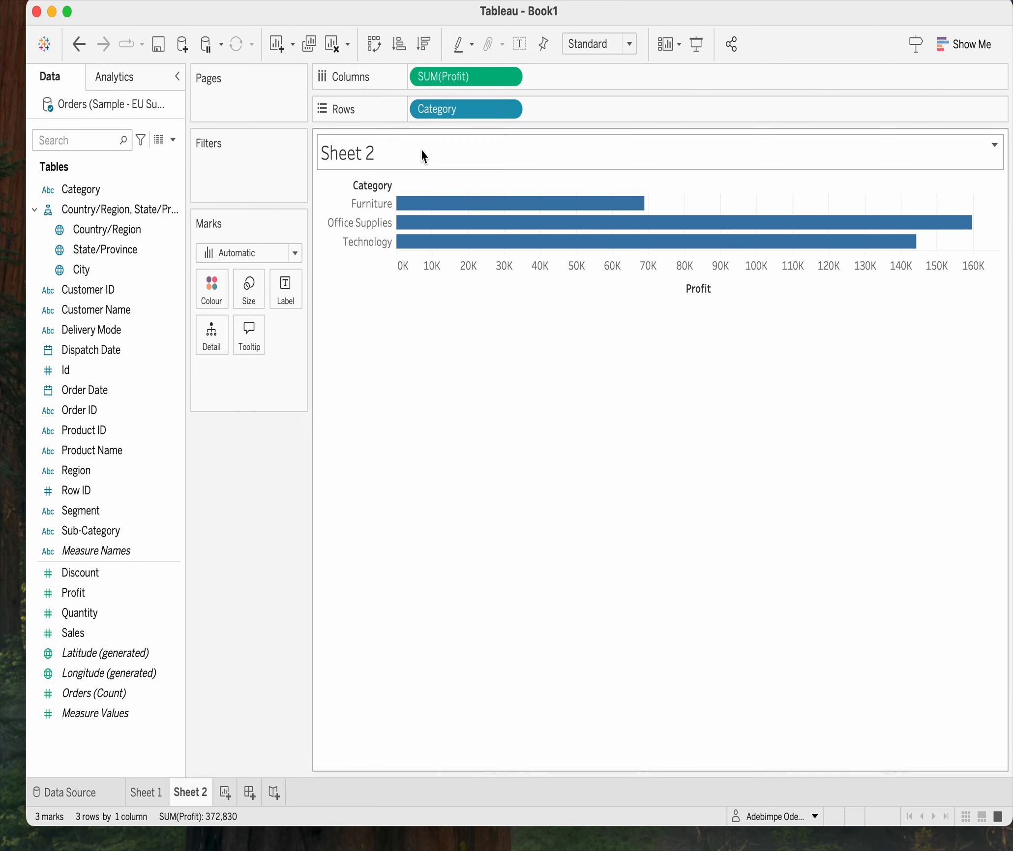
Step: Try Category and Profit together on Columns, removing and re-adding Profit, and return Category to Rows
left_click_drag(430, 111, 418, 80)
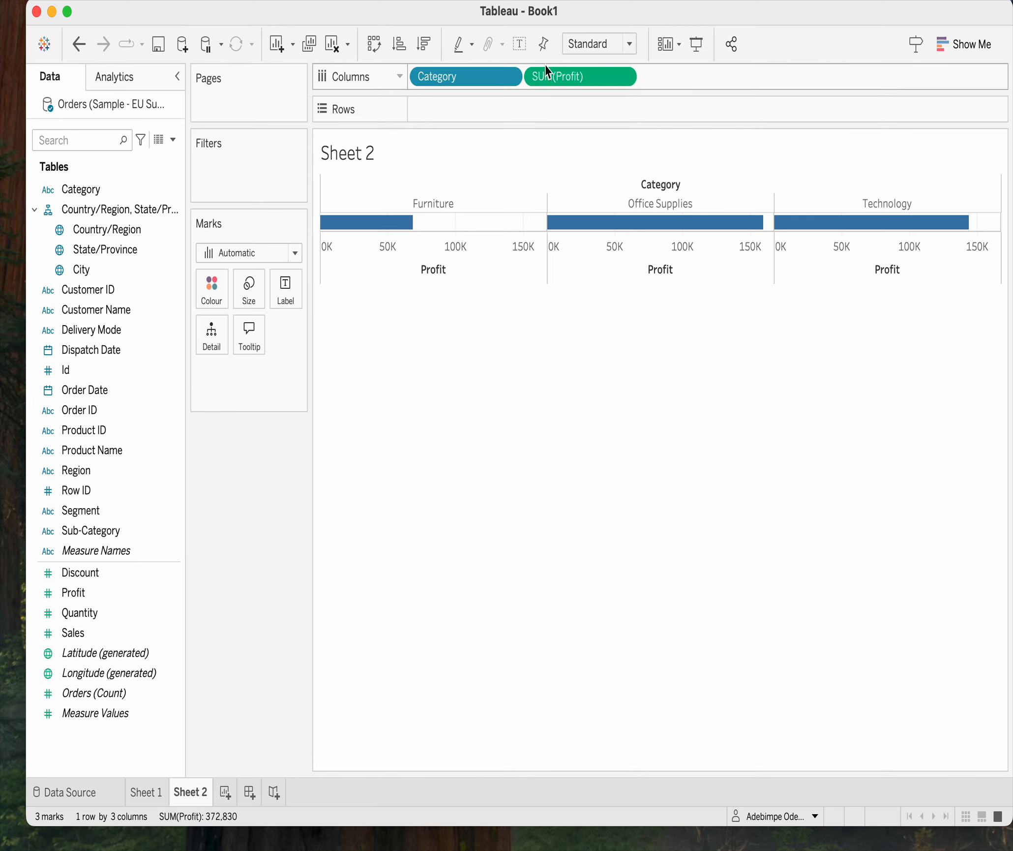
left_click_drag(549, 78, 397, 371)
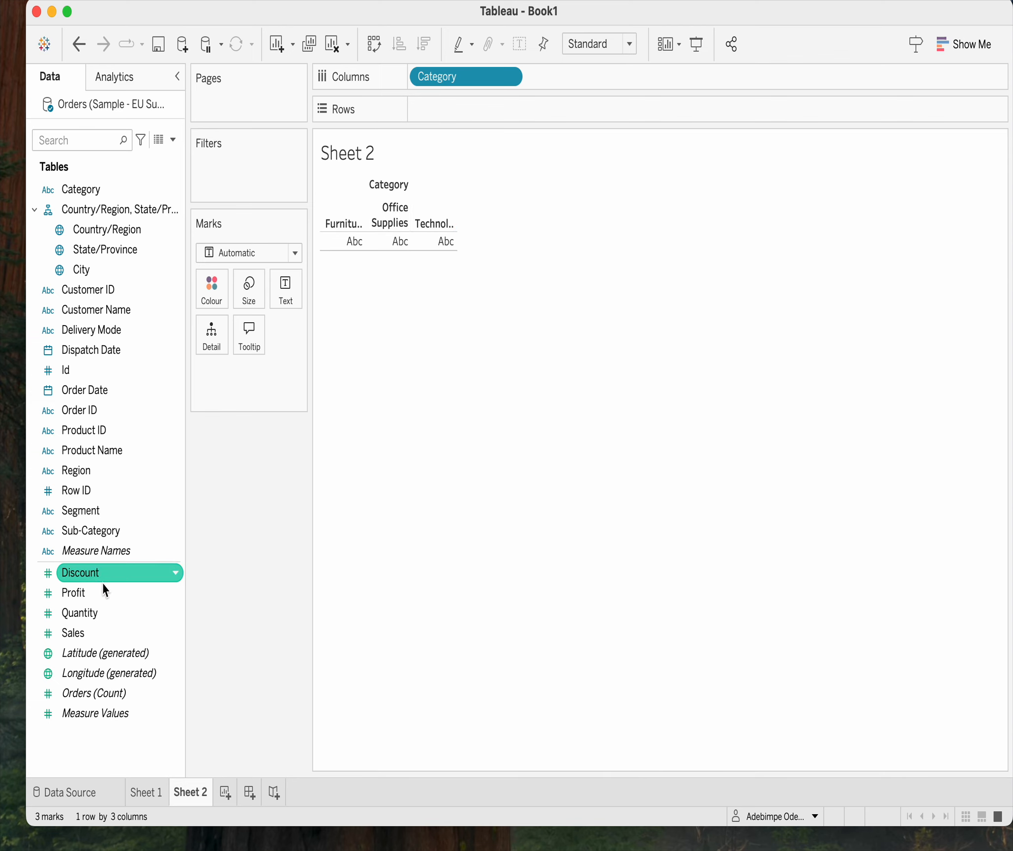
mouse_move(81, 596)
left_mouse_down()
mouse_move(157, 490)
mouse_move(481, 110)
mouse_move(586, 95)
mouse_move(591, 81)
left_mouse_up()
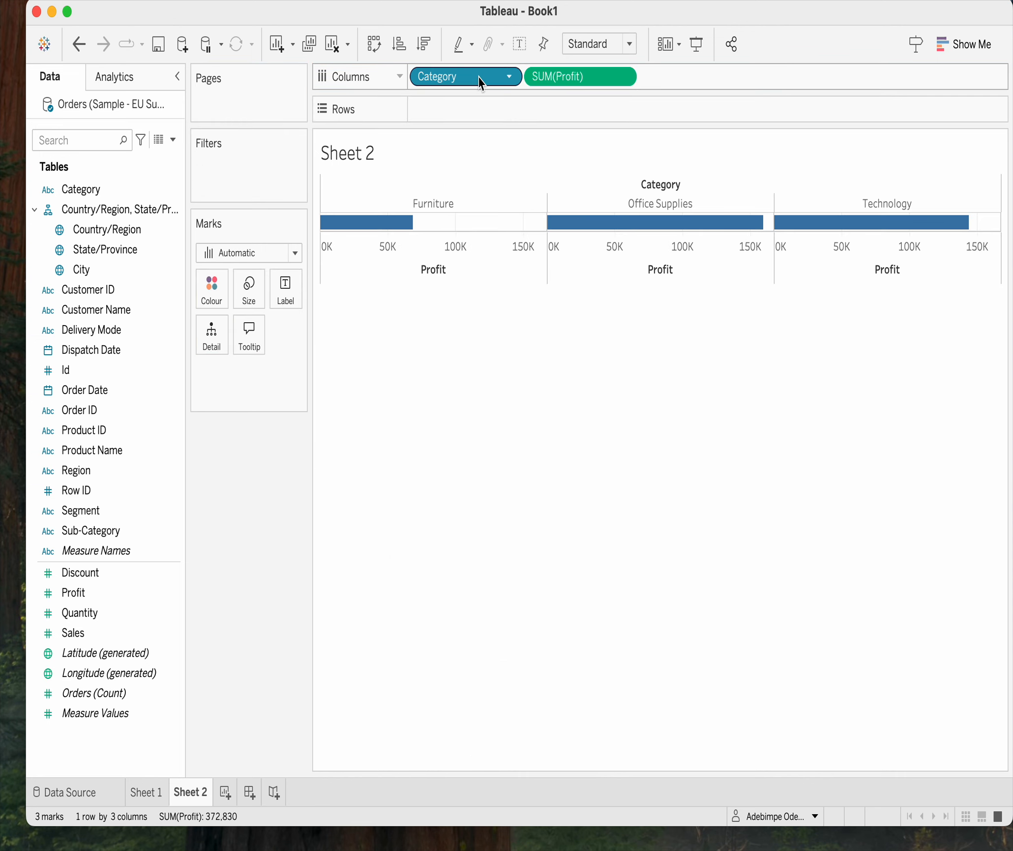
left_click_drag(479, 79, 516, 111)
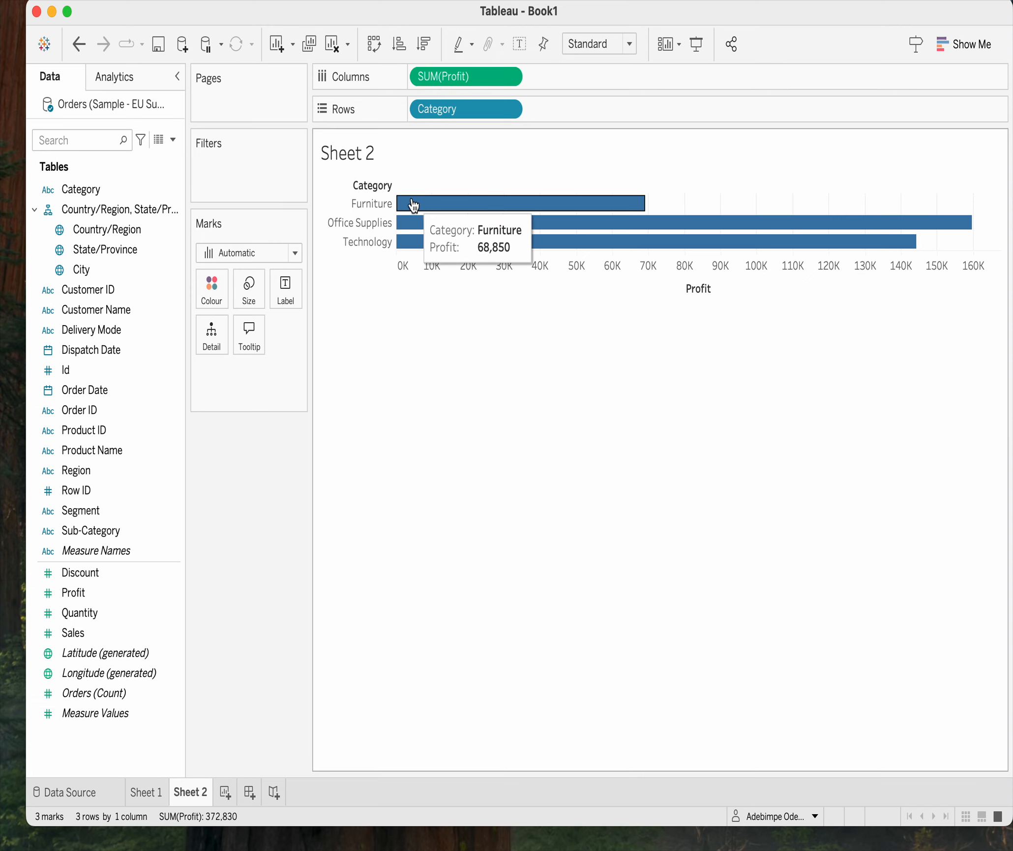
Step: Remove Category and Profit from the shelves, and try Category alone on Columns and on Rows before removing it
left_click_drag(468, 108, 453, 457)
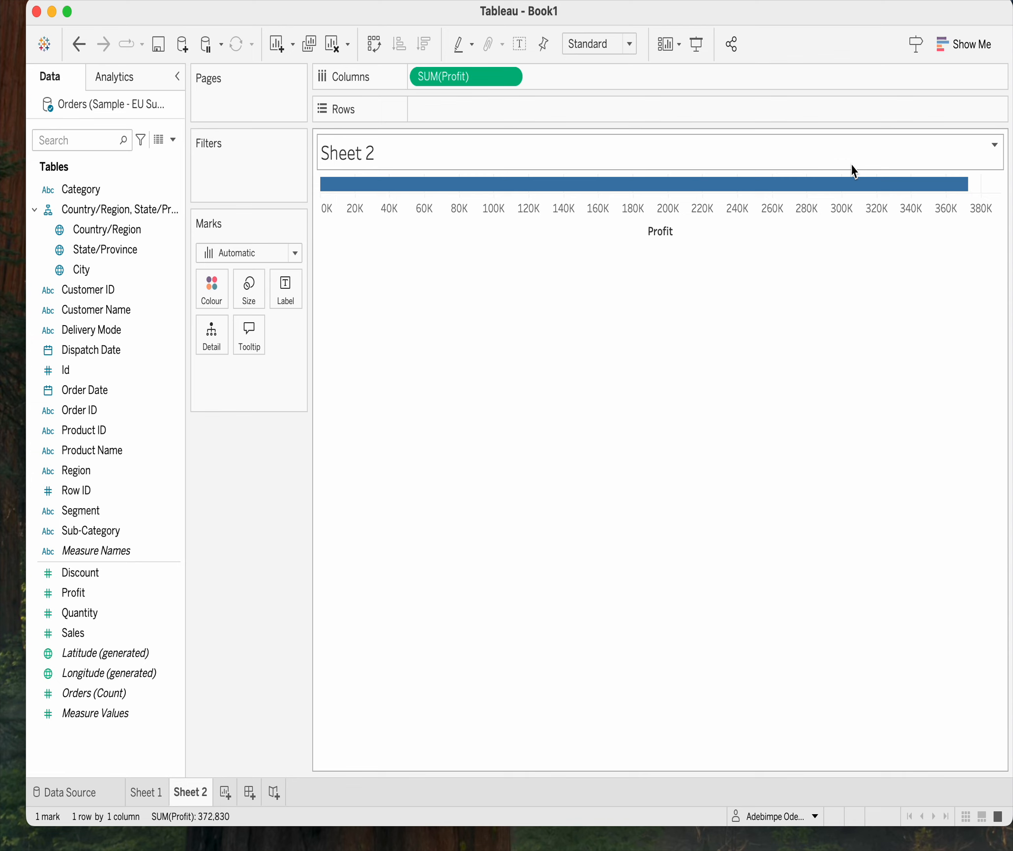
left_click_drag(512, 77, 491, 490)
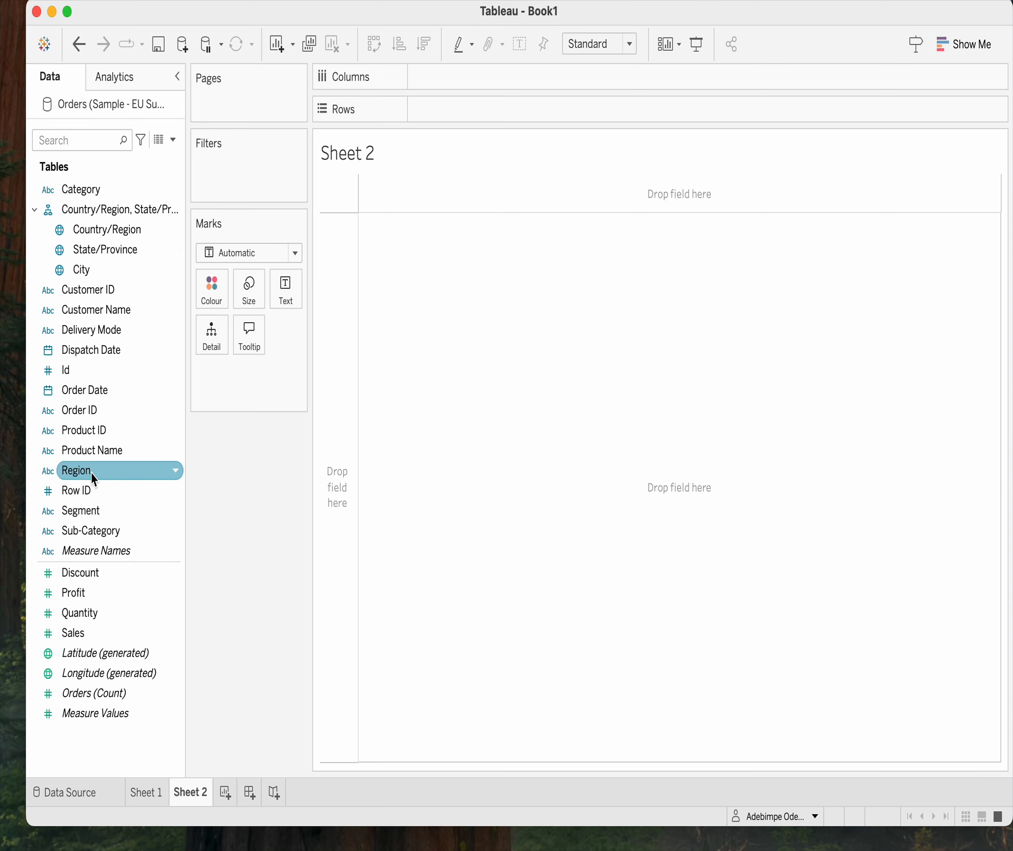
left_click_drag(91, 192, 490, 62)
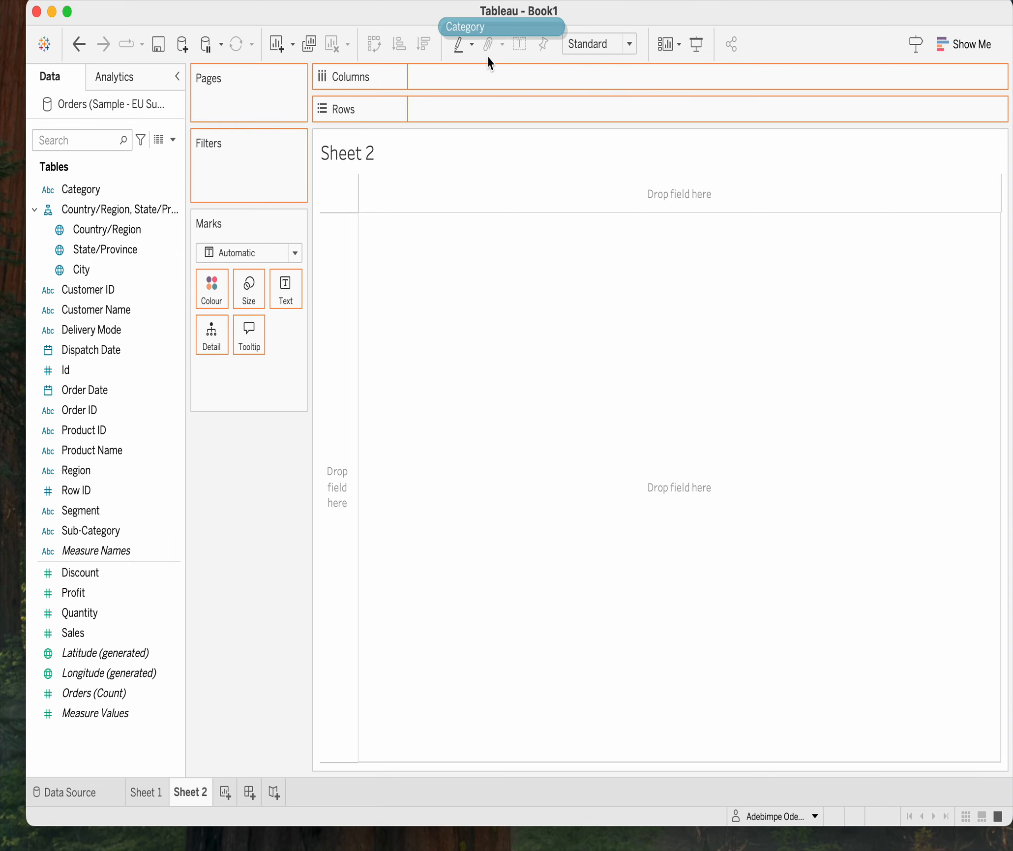
left_click_drag(406, 98, 406, 98)
left_click_drag(72, 196, 311, 194)
left_click_drag(61, 191, 463, 81)
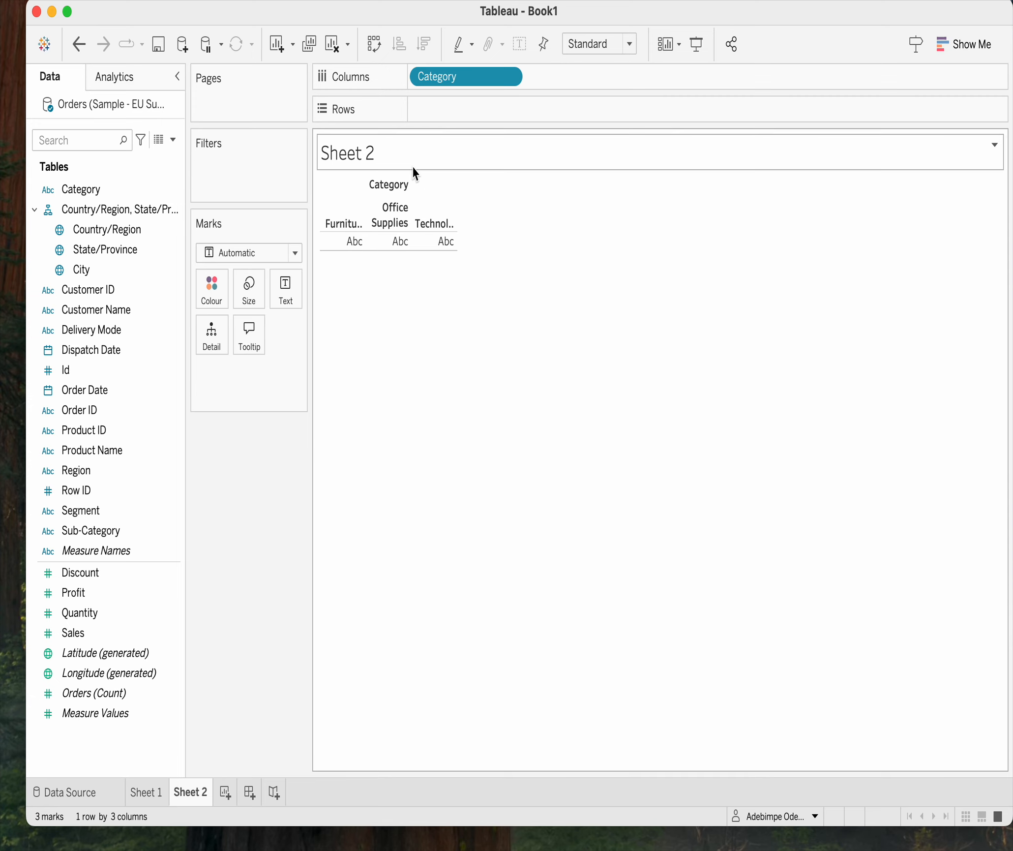
left_click_drag(438, 85, 443, 116)
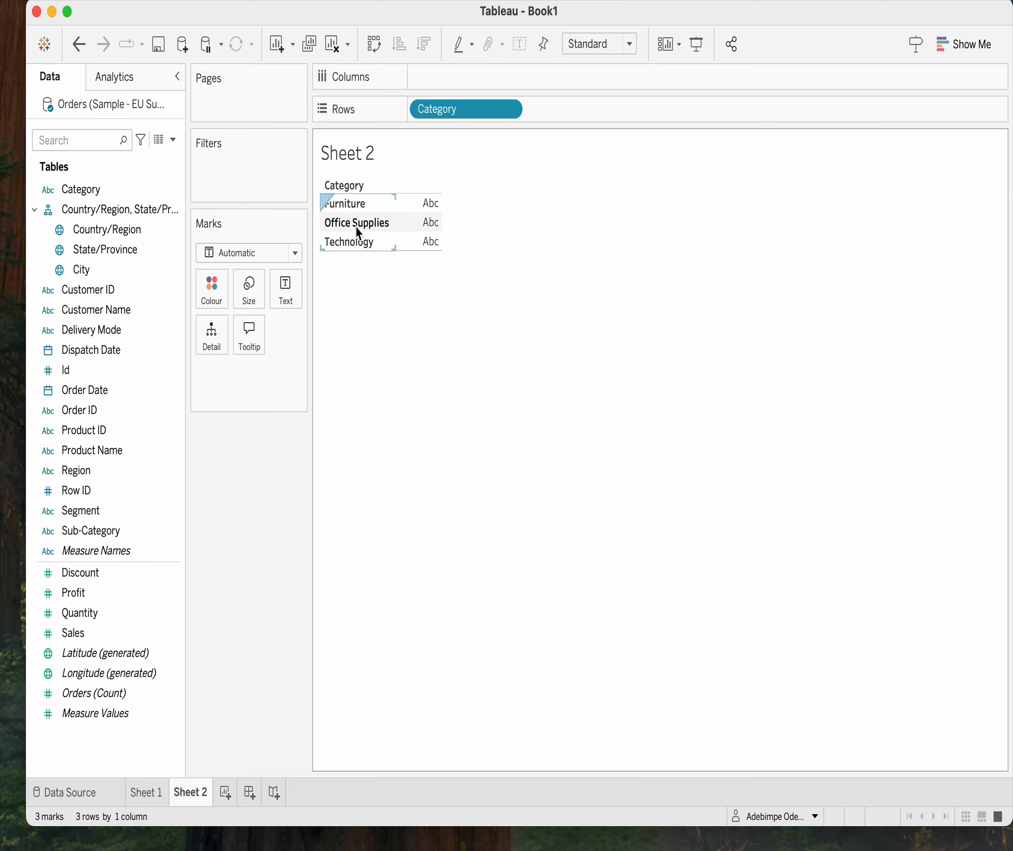
mouse_move(436, 204)
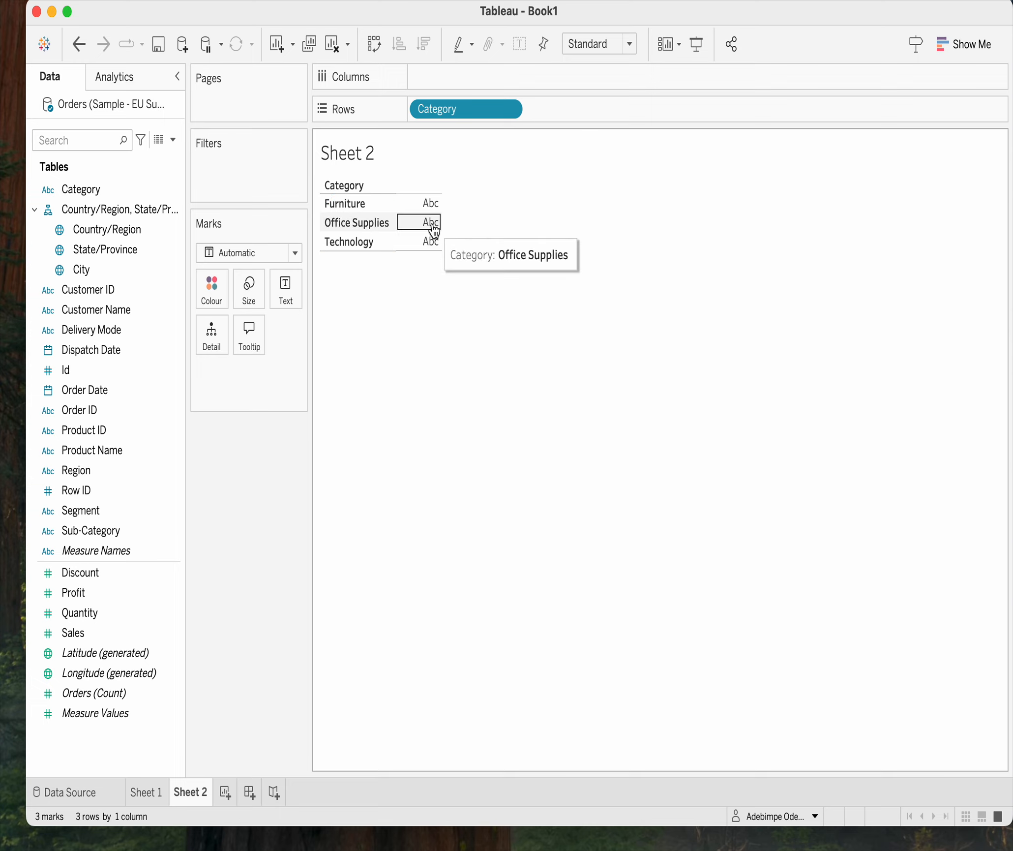
mouse_move(435, 251)
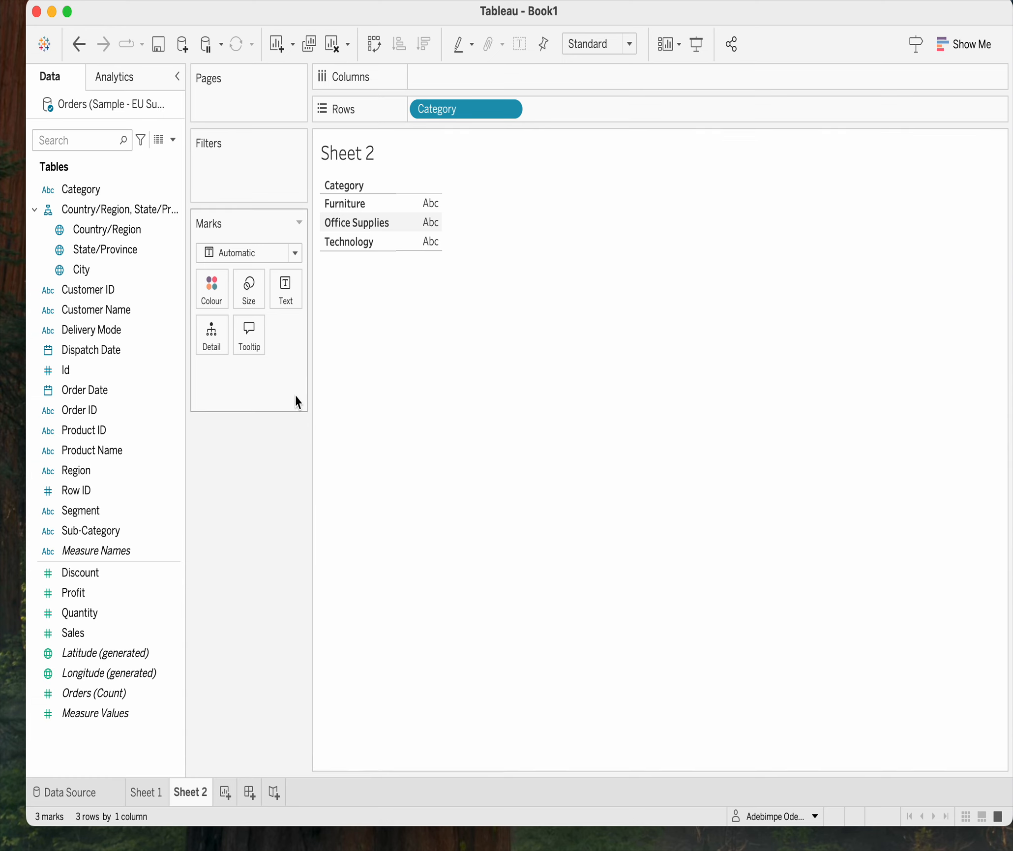
left_click_drag(435, 115, 266, 620)
Step: Try Profit alone on Rows and on Columns, and remove it from the sheet
left_click_drag(78, 597, 422, 114)
mouse_move(397, 244)
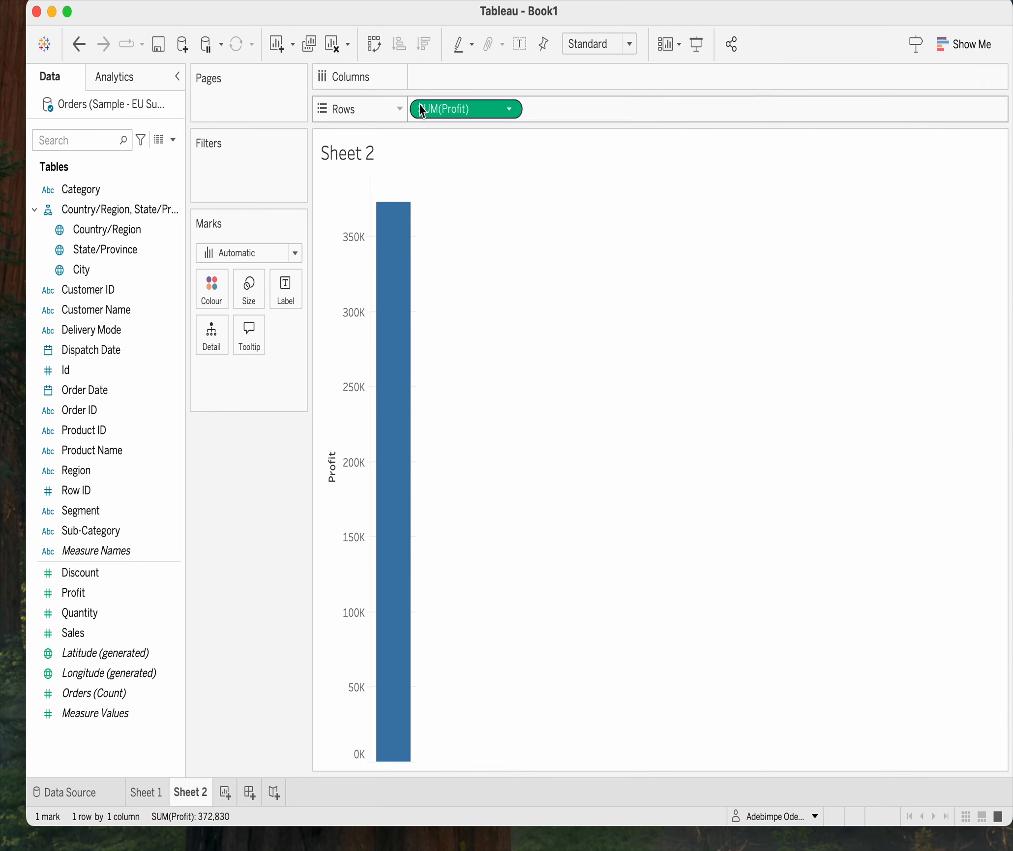
left_click_drag(432, 101, 433, 78)
mouse_move(359, 190)
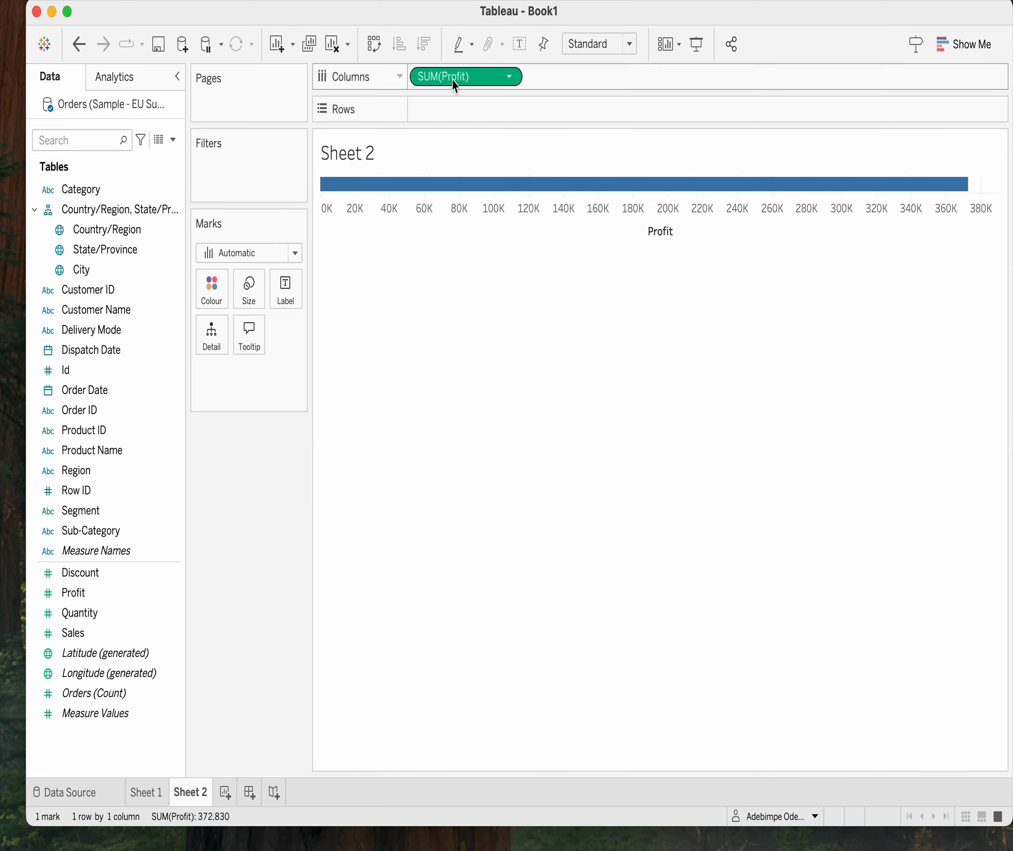
left_click_drag(456, 79, 439, 453)
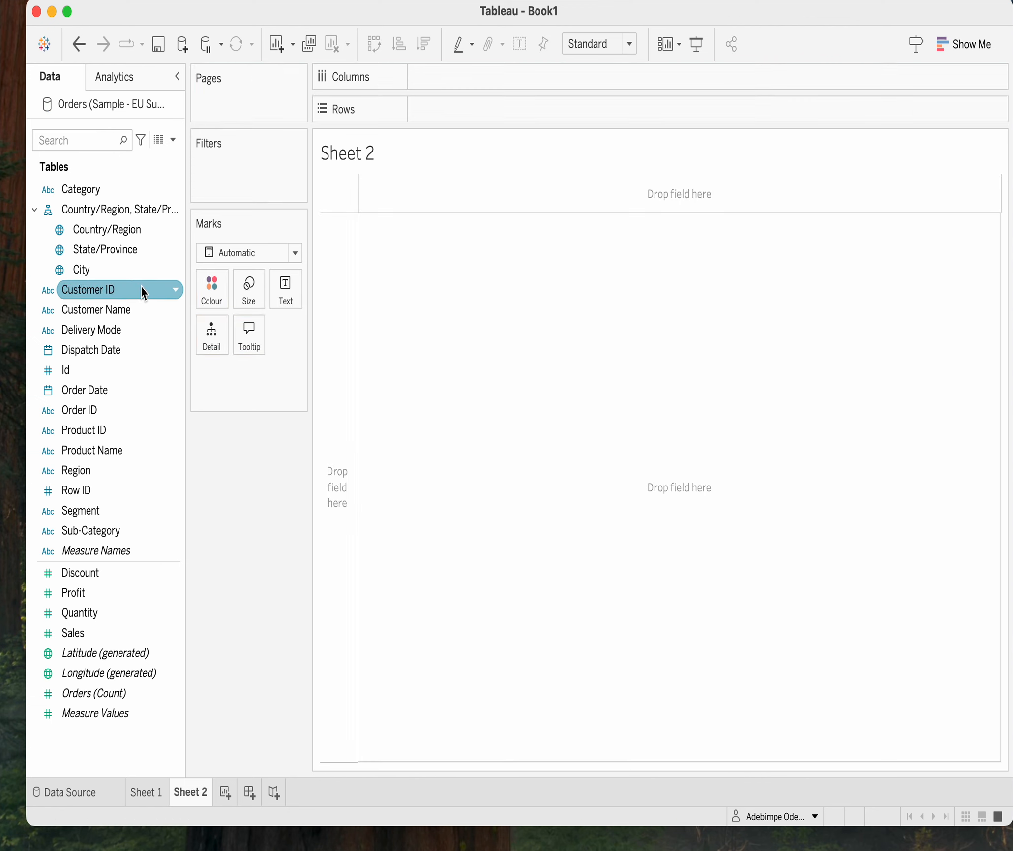
Step: Try Category by itself on Columns and on Rows once more, and take it off the sheet
left_click_drag(102, 190, 466, 85)
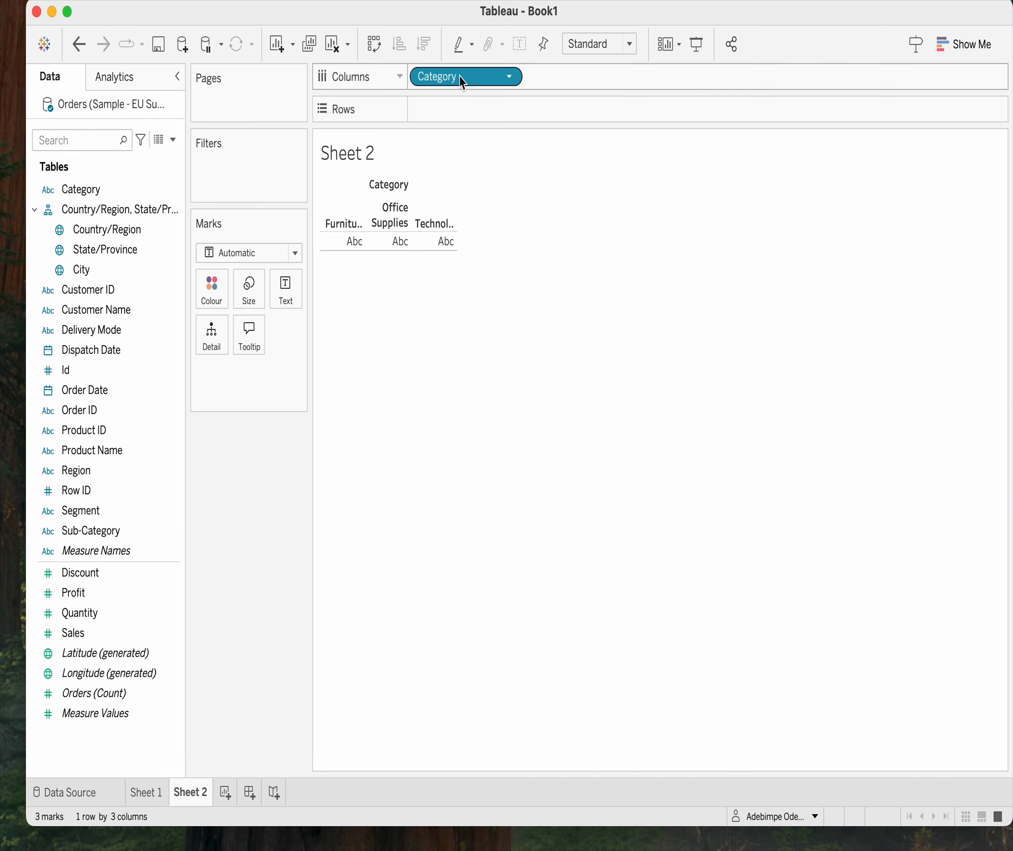
left_click_drag(462, 80, 459, 110)
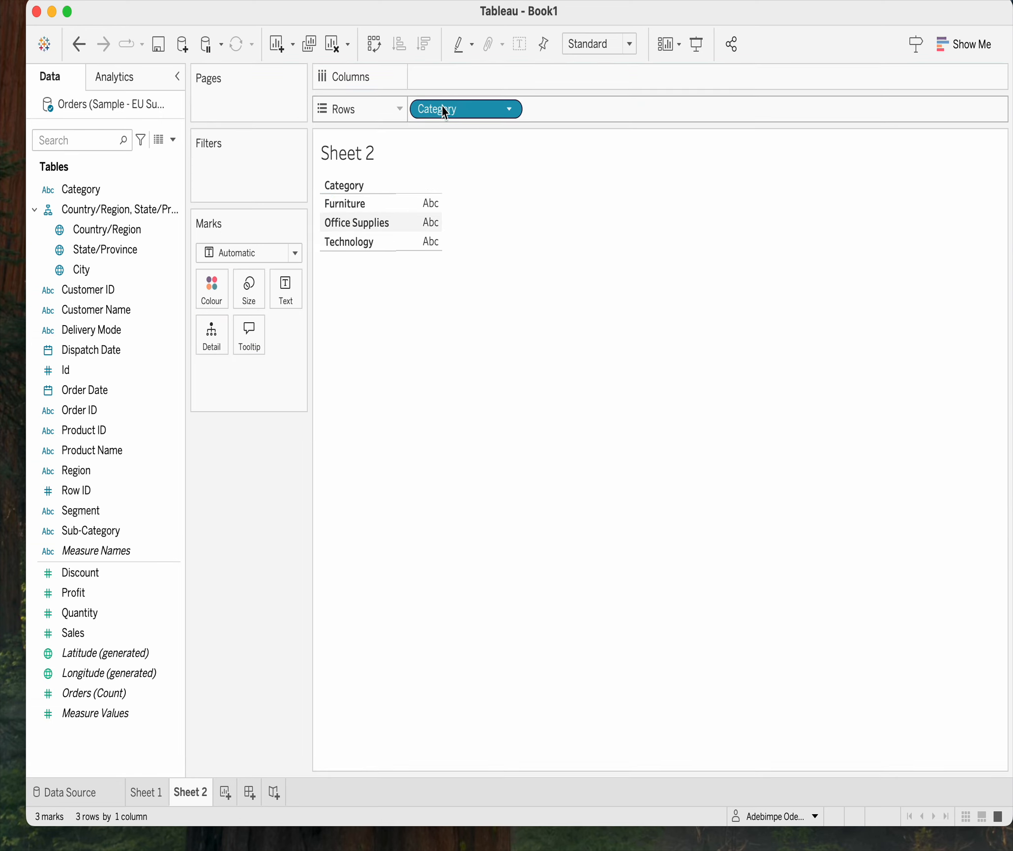
left_click_drag(445, 112, 319, 539)
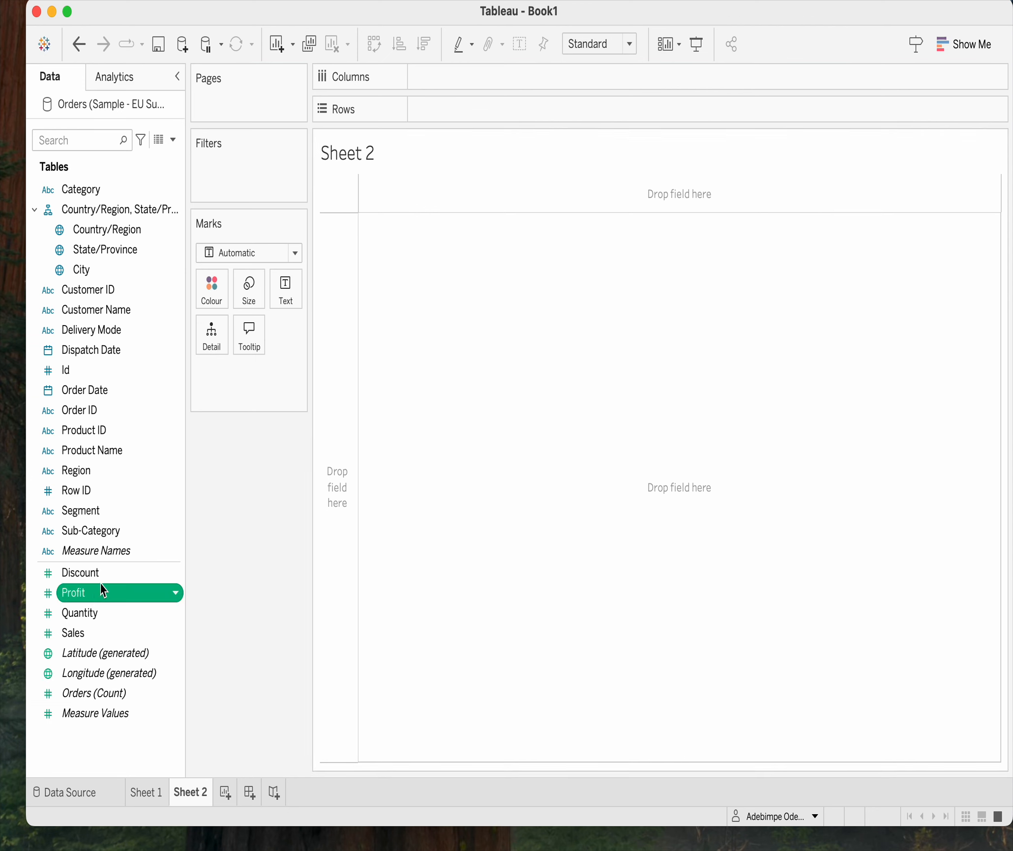
Step: Build a vertical bar chart of profit by category with Profit on Rows and Category on Columns
left_click_drag(101, 590, 496, 121)
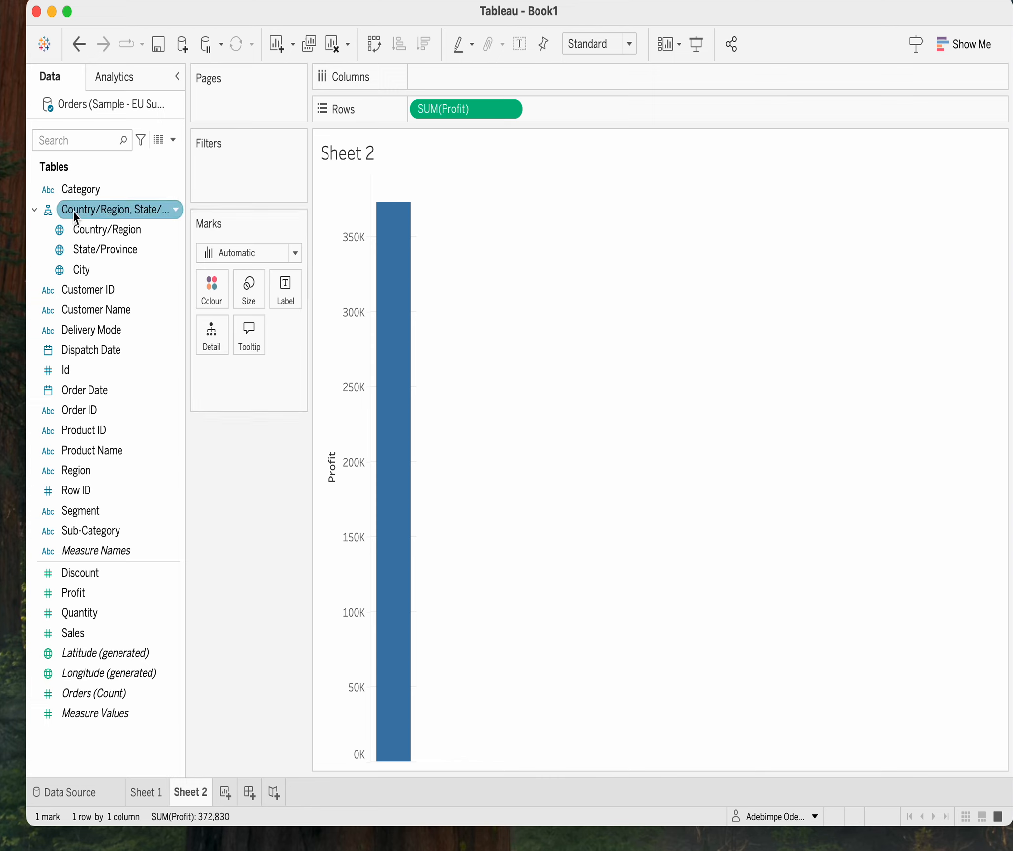
left_click_drag(80, 190, 437, 84)
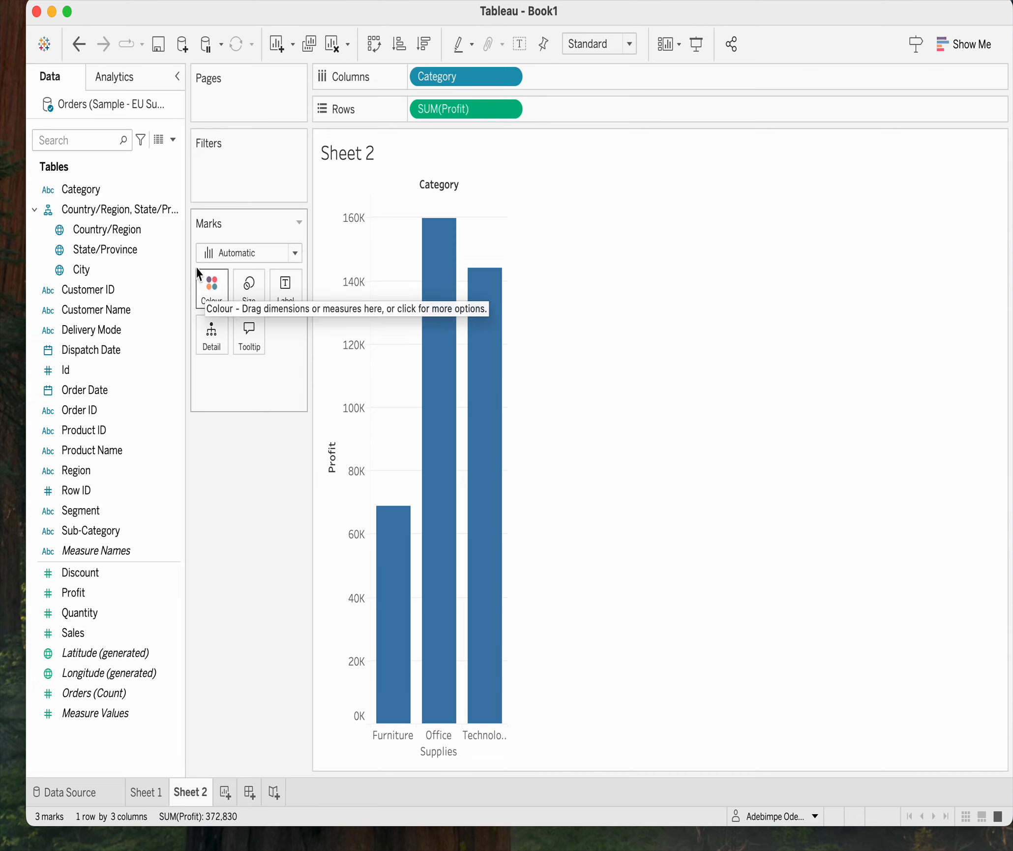
Step: Set the colour of the profit bars to orange
mouse_move(421, 516)
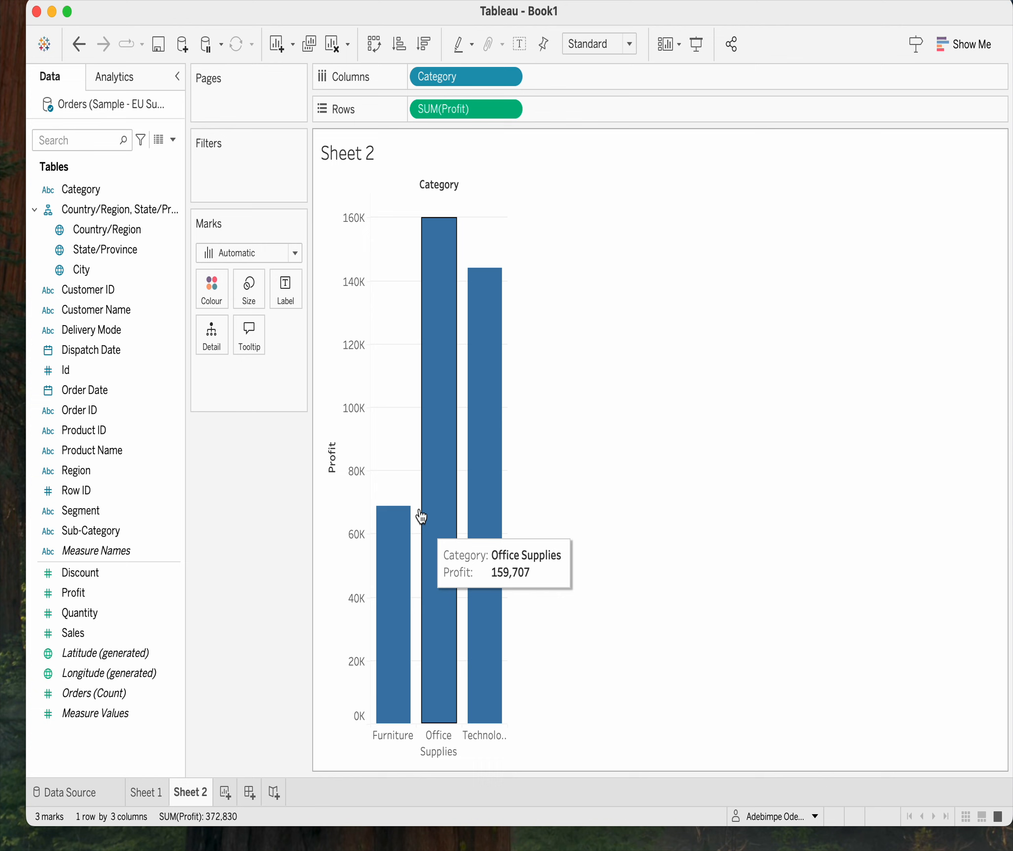
mouse_move(471, 469)
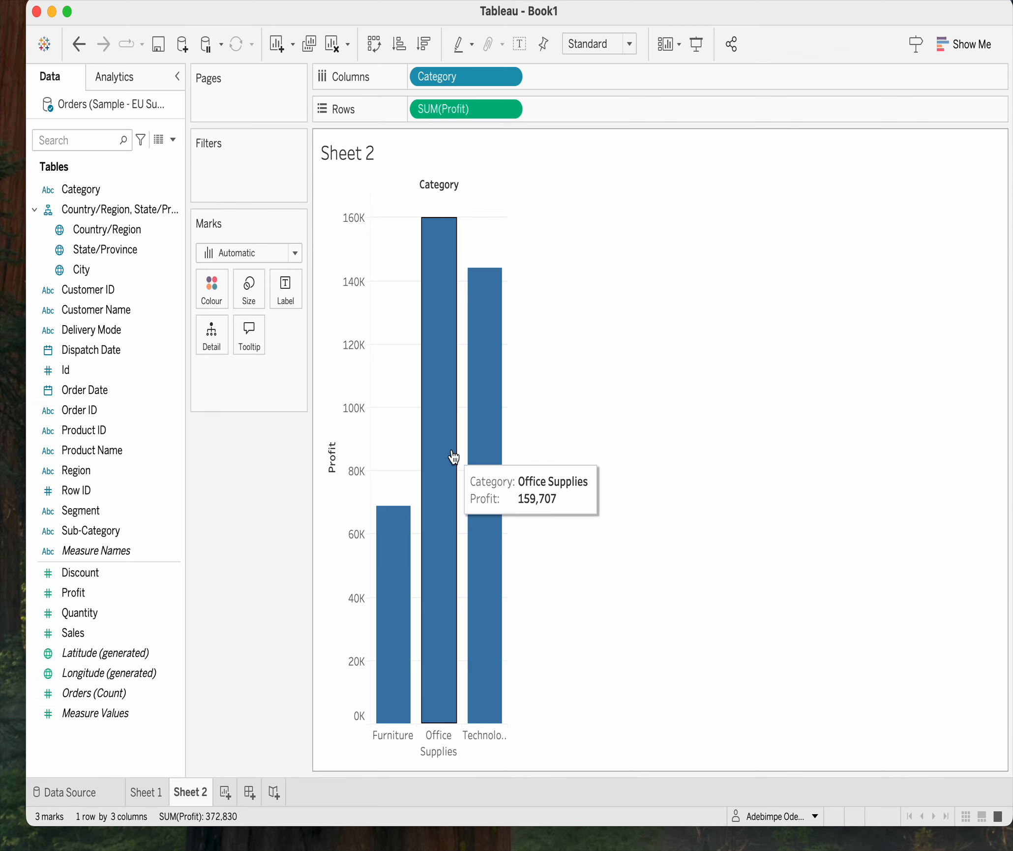
left_click(210, 297)
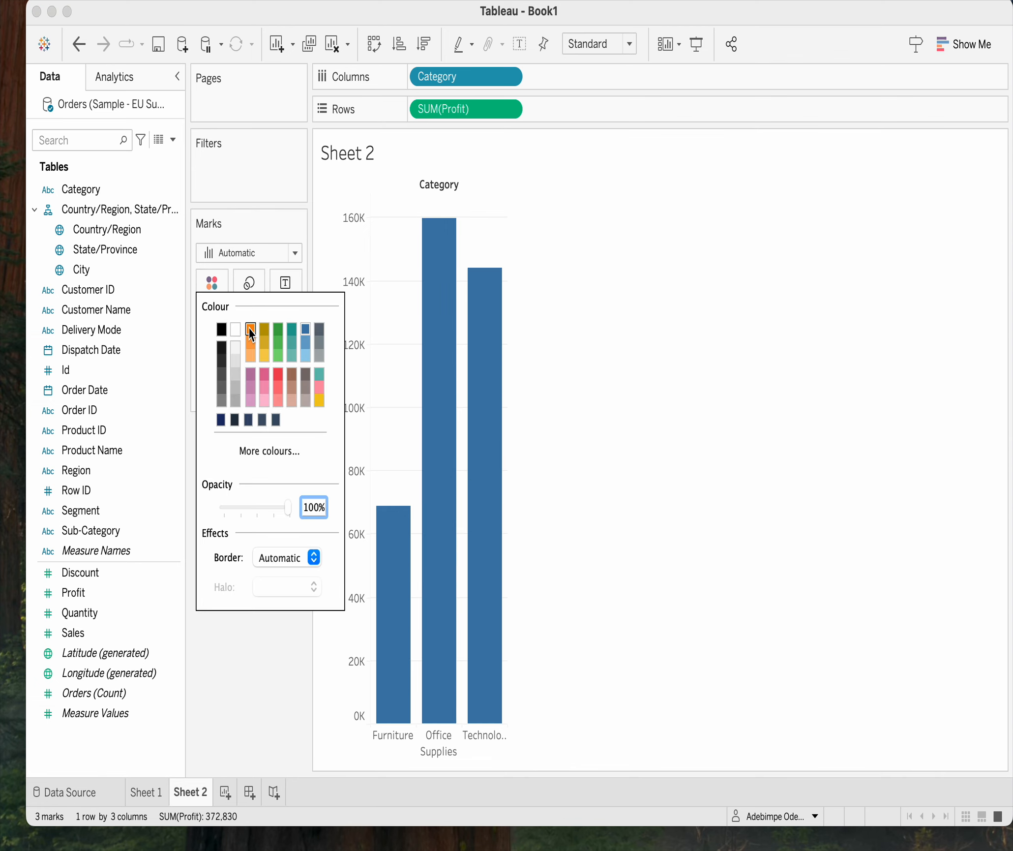
left_click(251, 329)
left_click(234, 659)
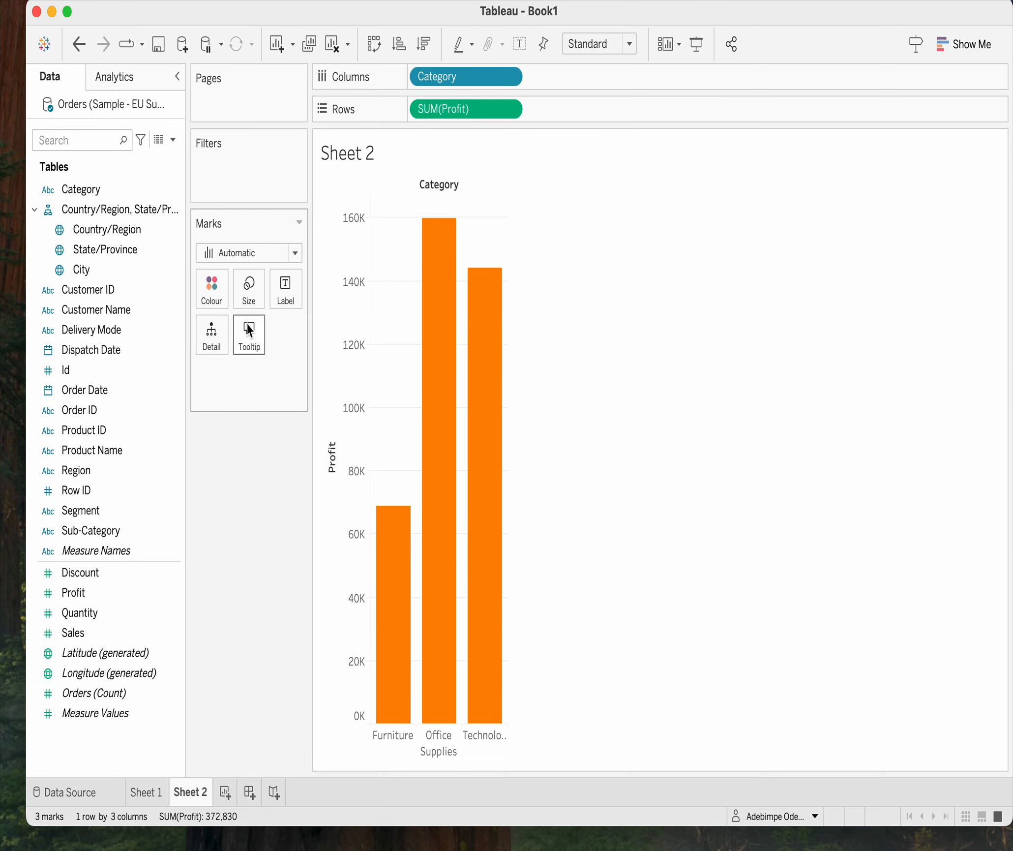
Step: Reduce the size of the bars to make all three noticeably narrower
left_click(248, 286)
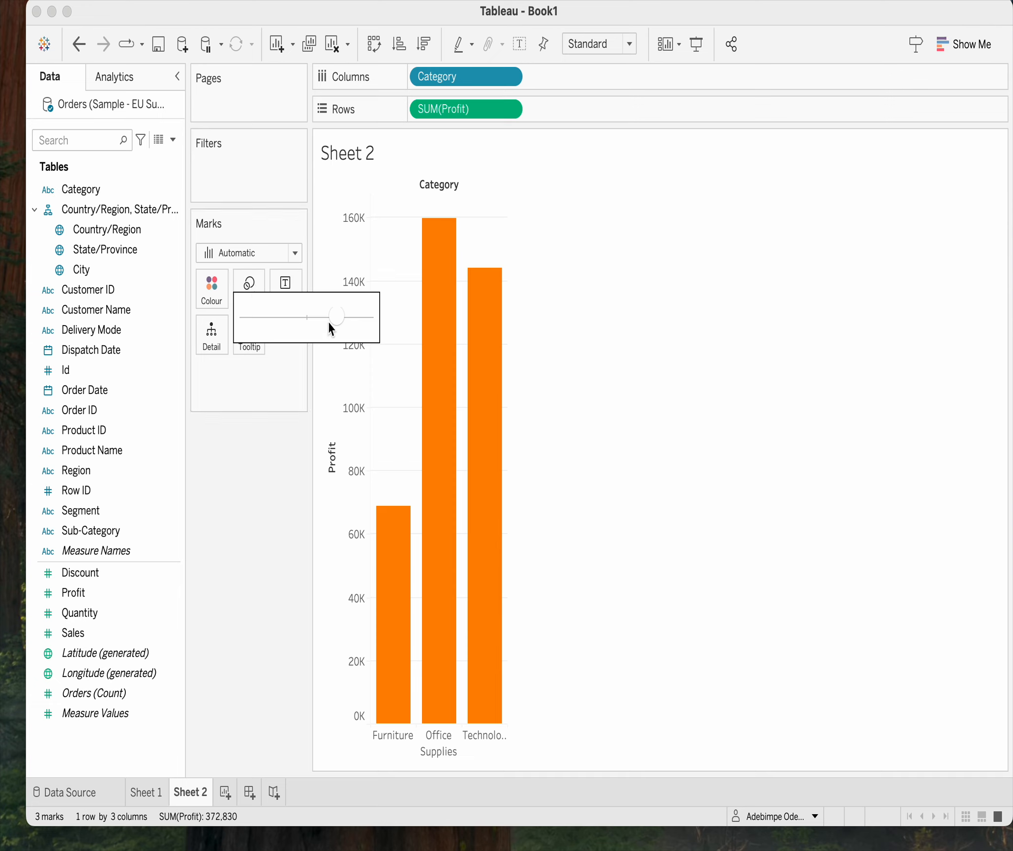
left_click_drag(340, 318, 281, 315)
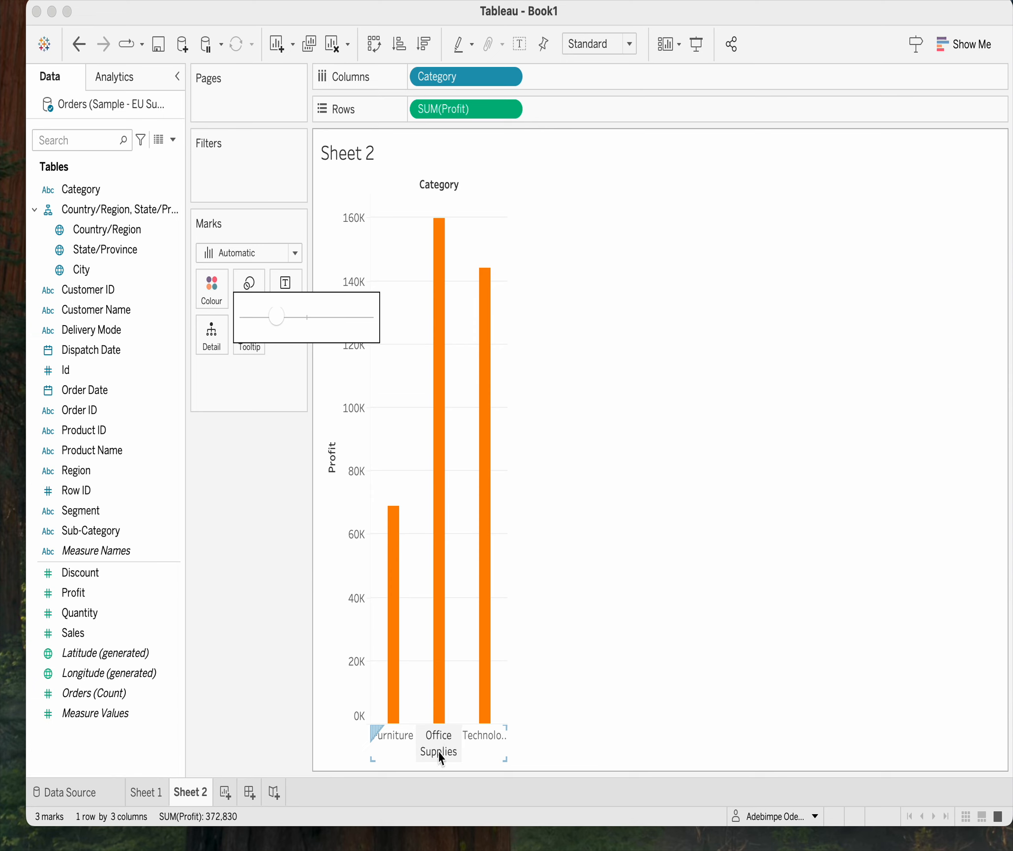
left_click(240, 506)
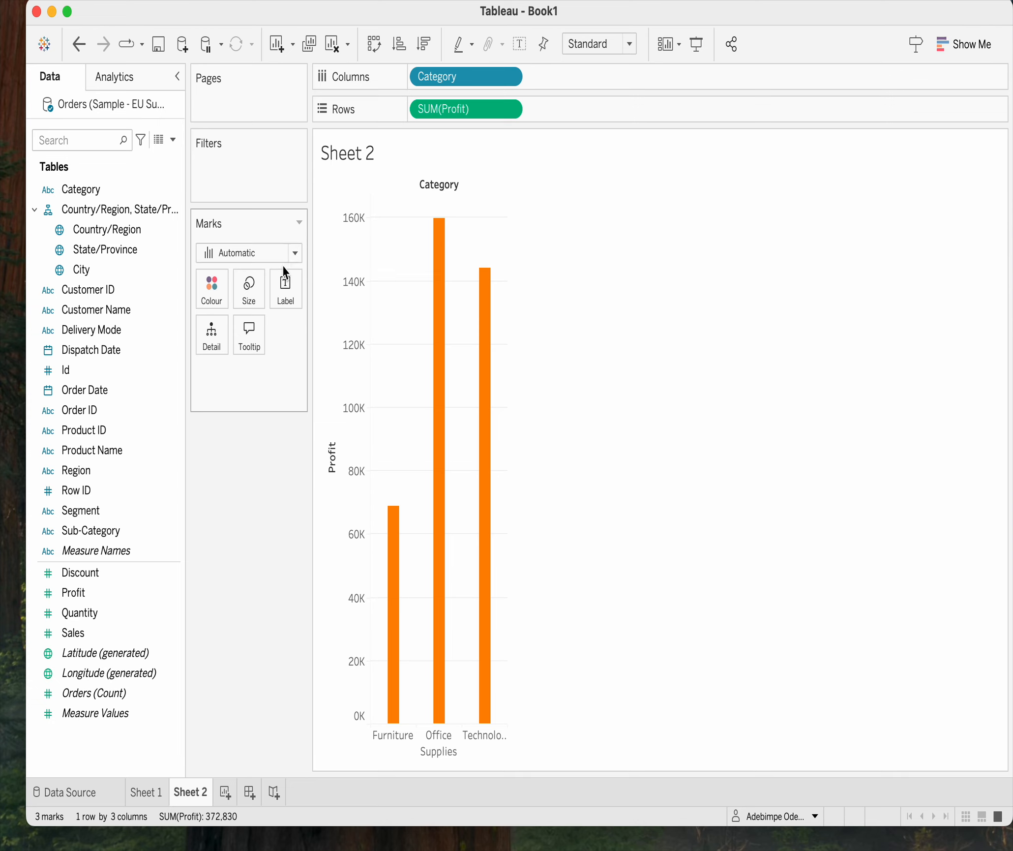
Step: Try the Square mark type for profit by category, and briefly select the Office Supplies mark
left_click(296, 254)
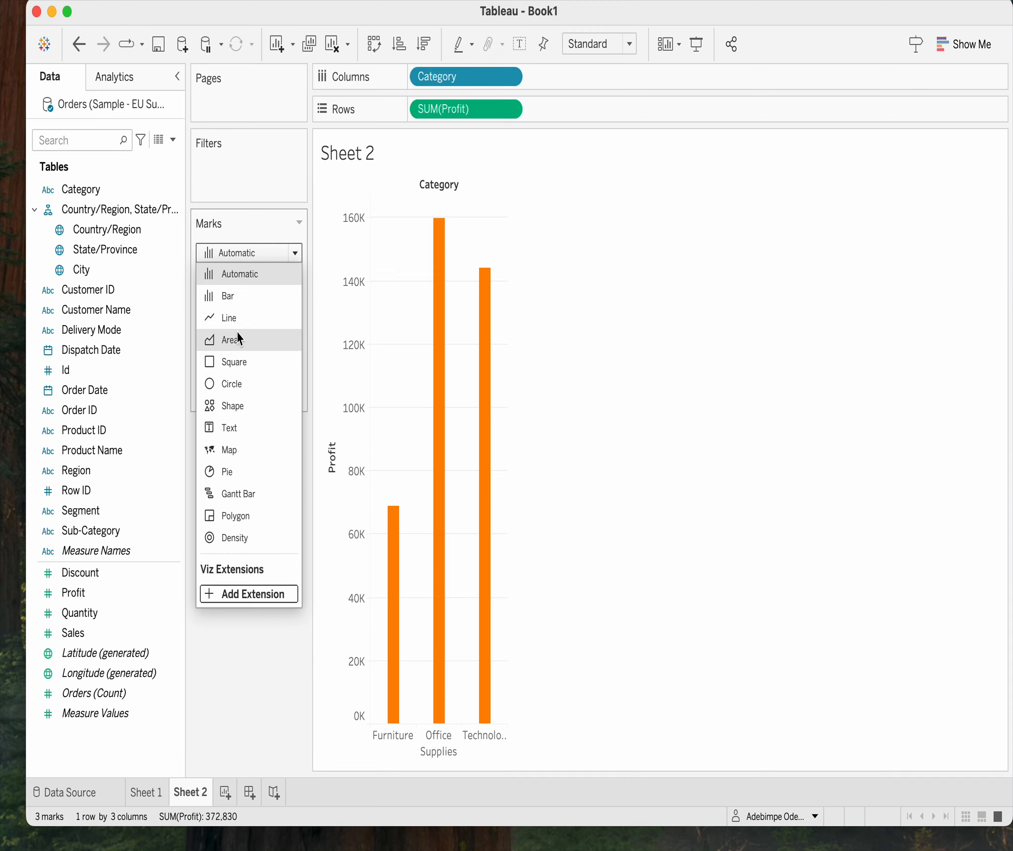
left_click(237, 365)
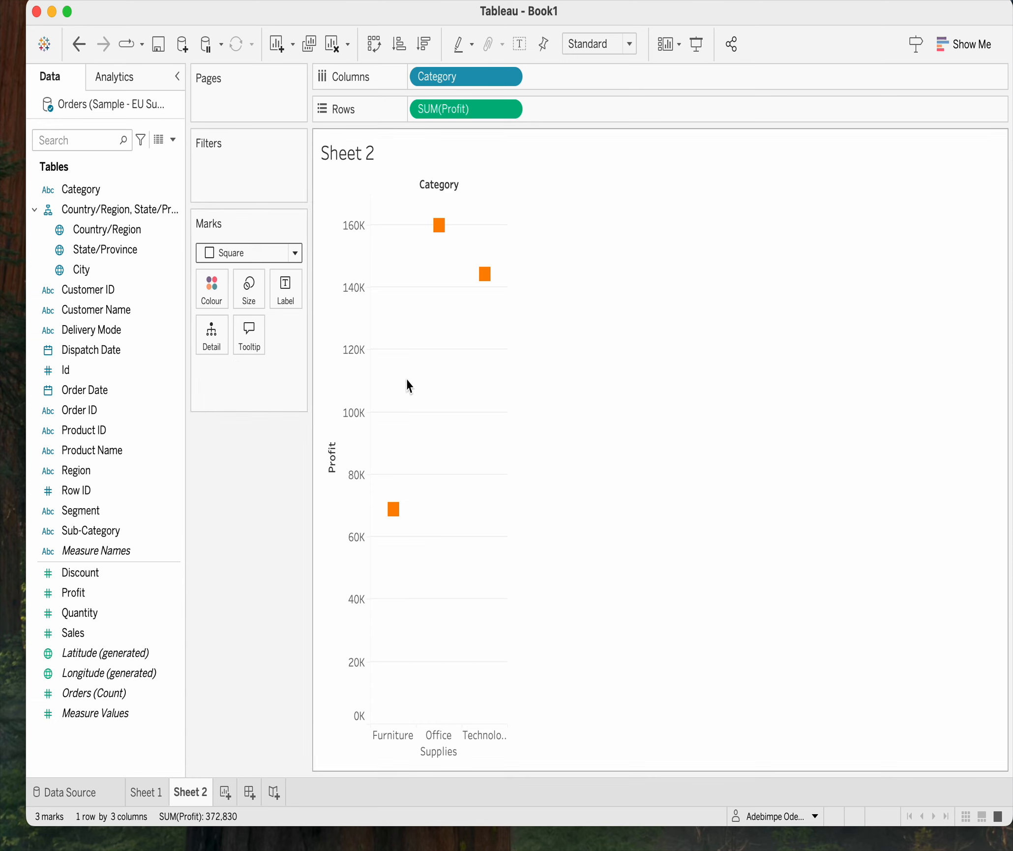
mouse_move(443, 230)
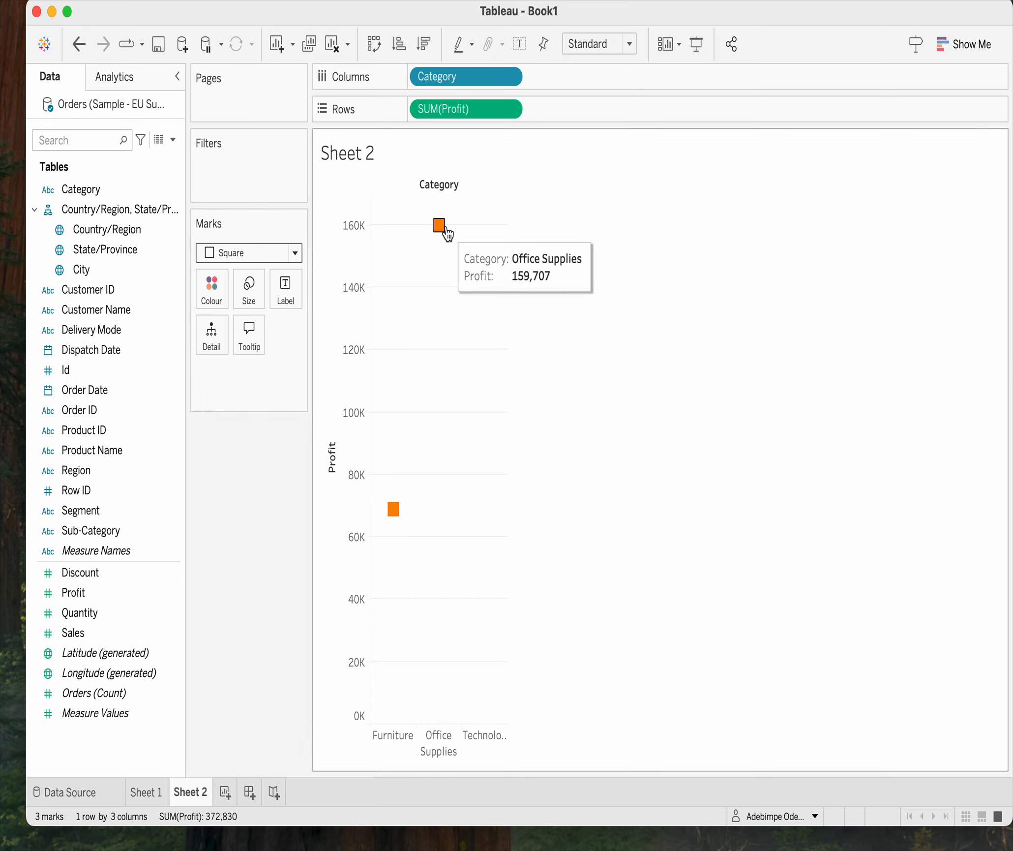
left_click(437, 228)
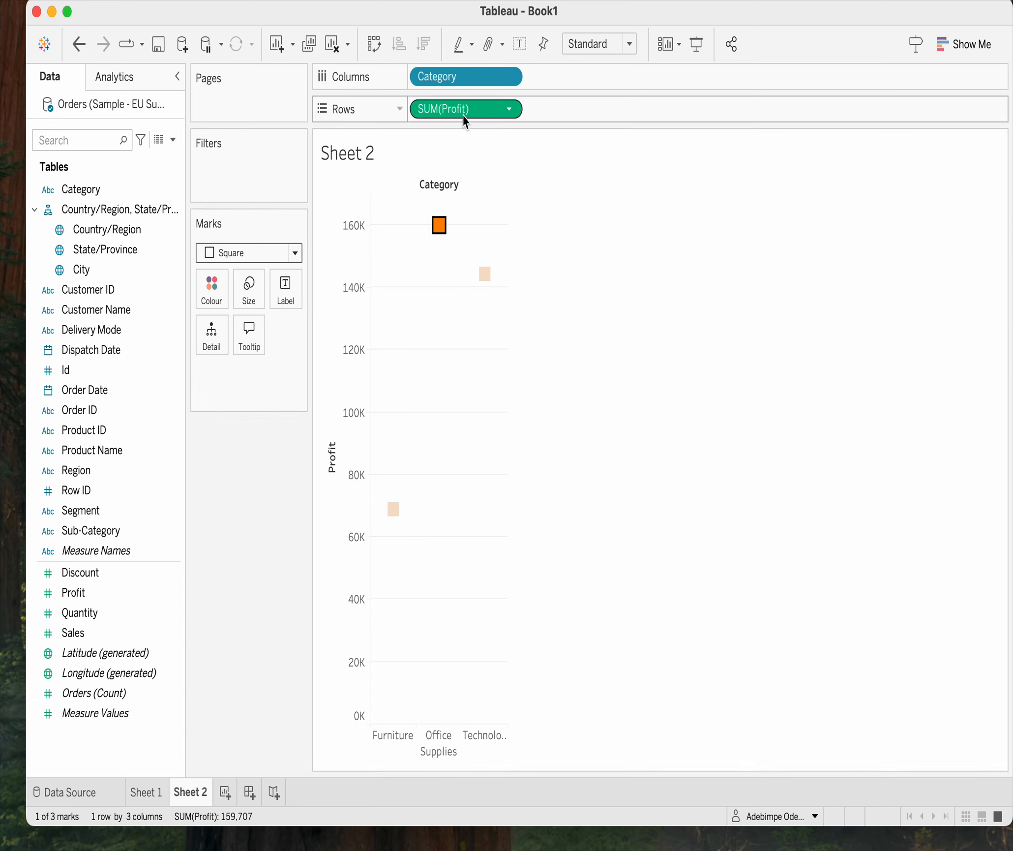
left_click(544, 204)
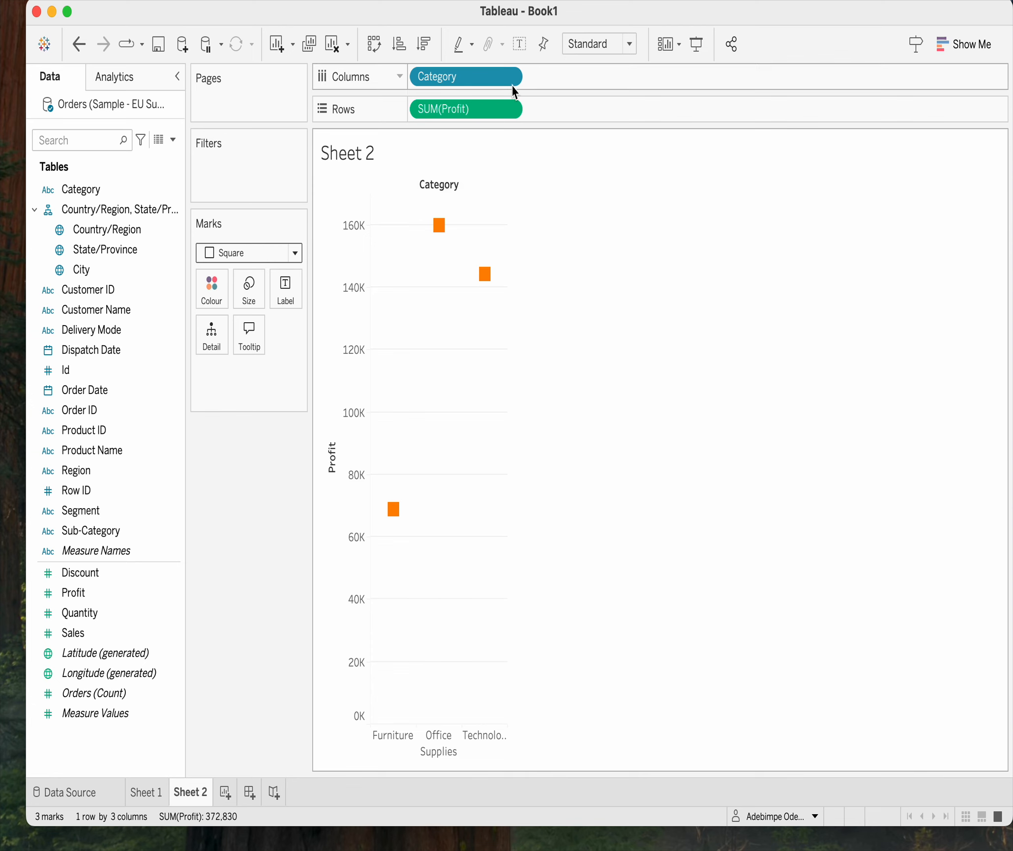
Step: Swap the shelves so Profit is on Columns and Category on Rows, and enlarge the square marks
mouse_move(466, 113)
left_mouse_down()
mouse_move(535, 117)
mouse_move(550, 75)
mouse_move(464, 89)
mouse_move(464, 109)
left_mouse_up()
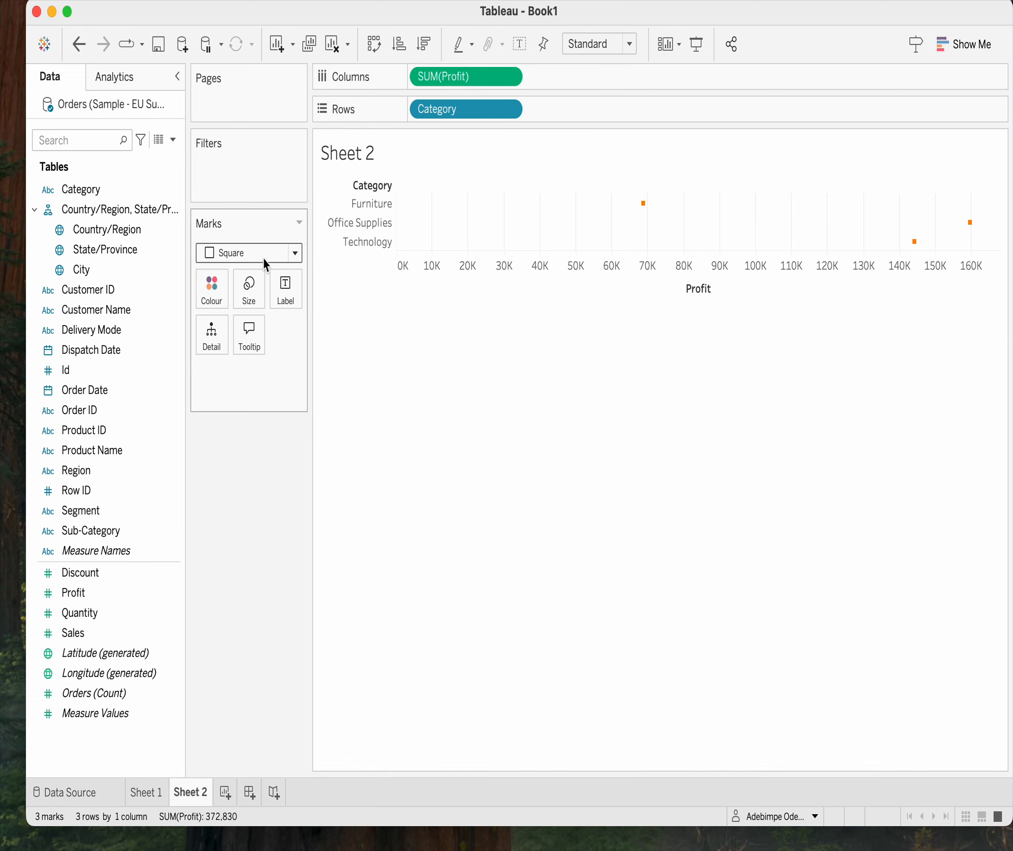
left_click(252, 293)
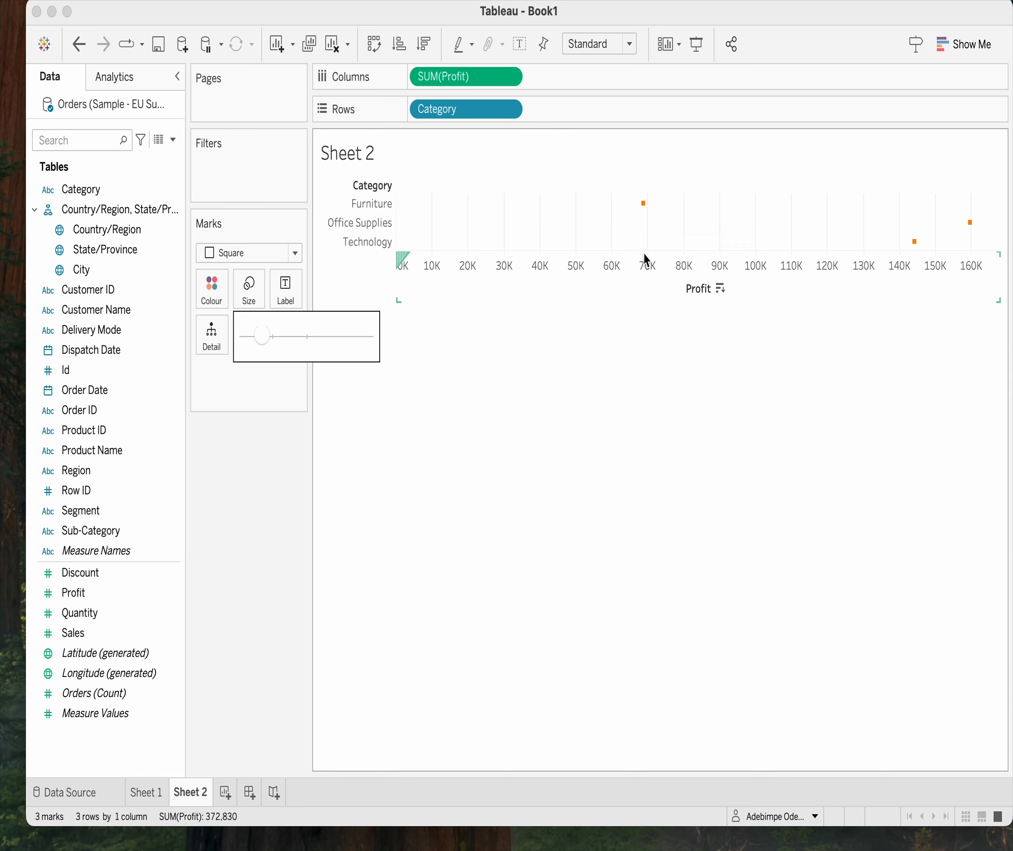
left_click_drag(261, 337, 289, 339)
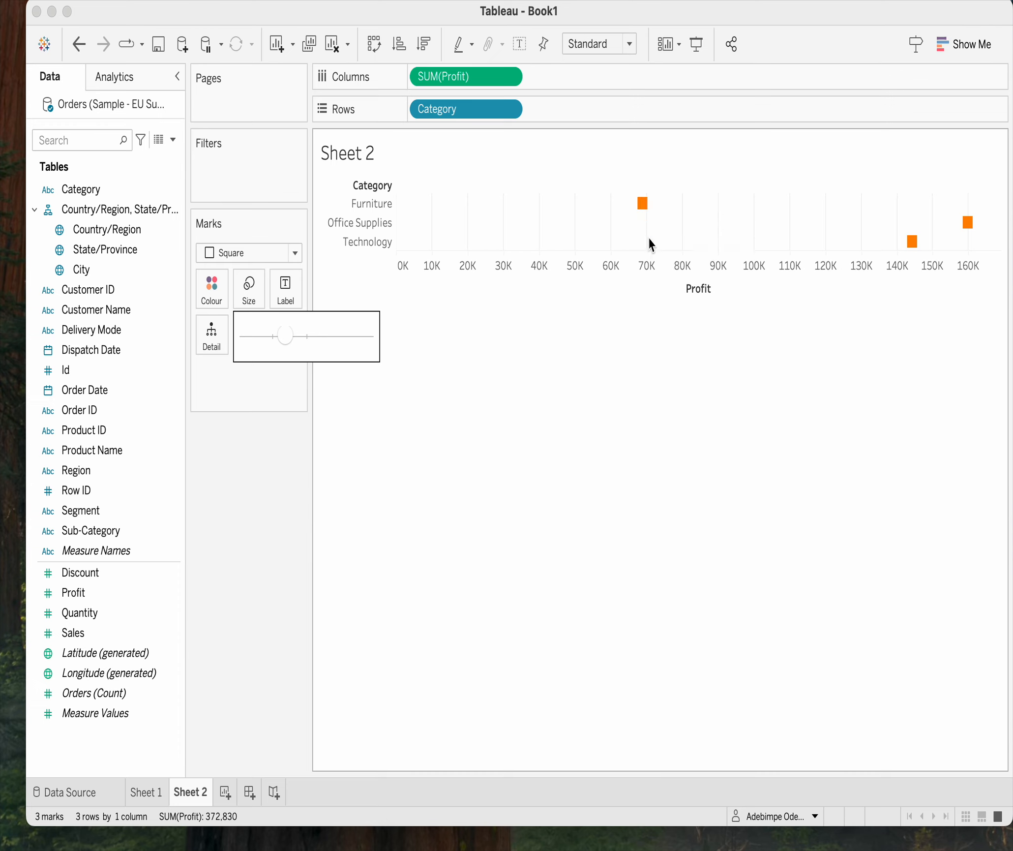
mouse_move(647, 215)
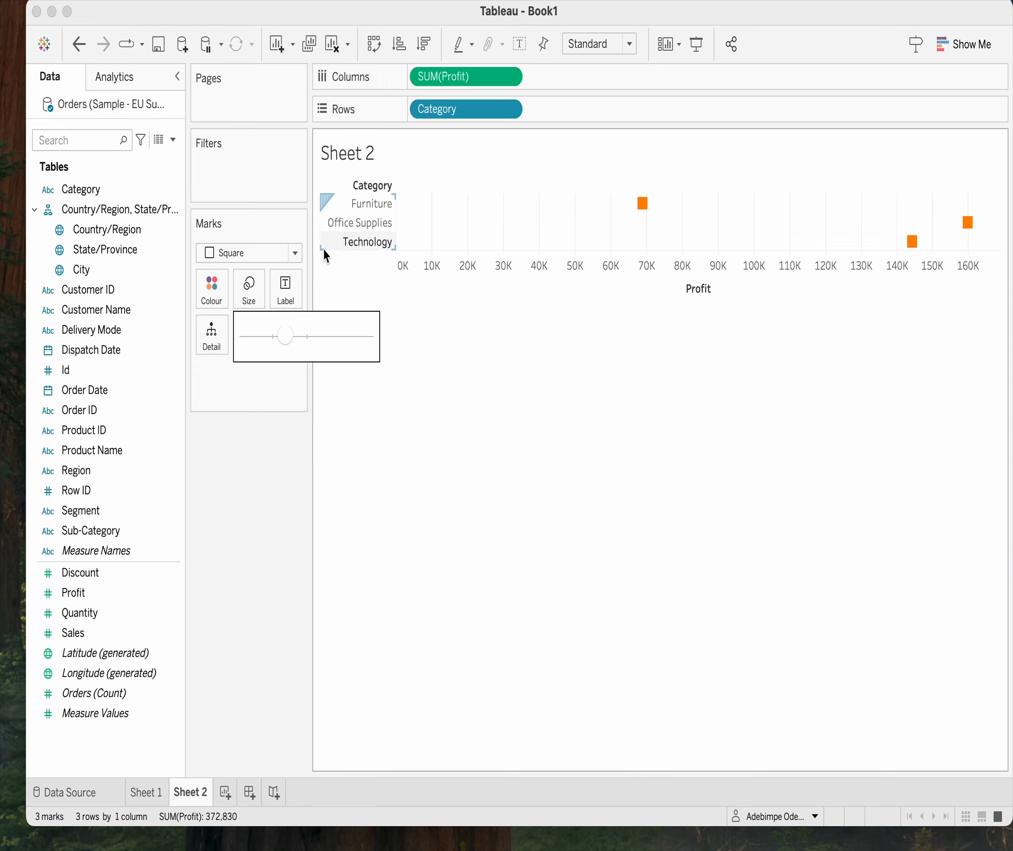
left_click(252, 295)
left_click_drag(290, 343, 328, 343)
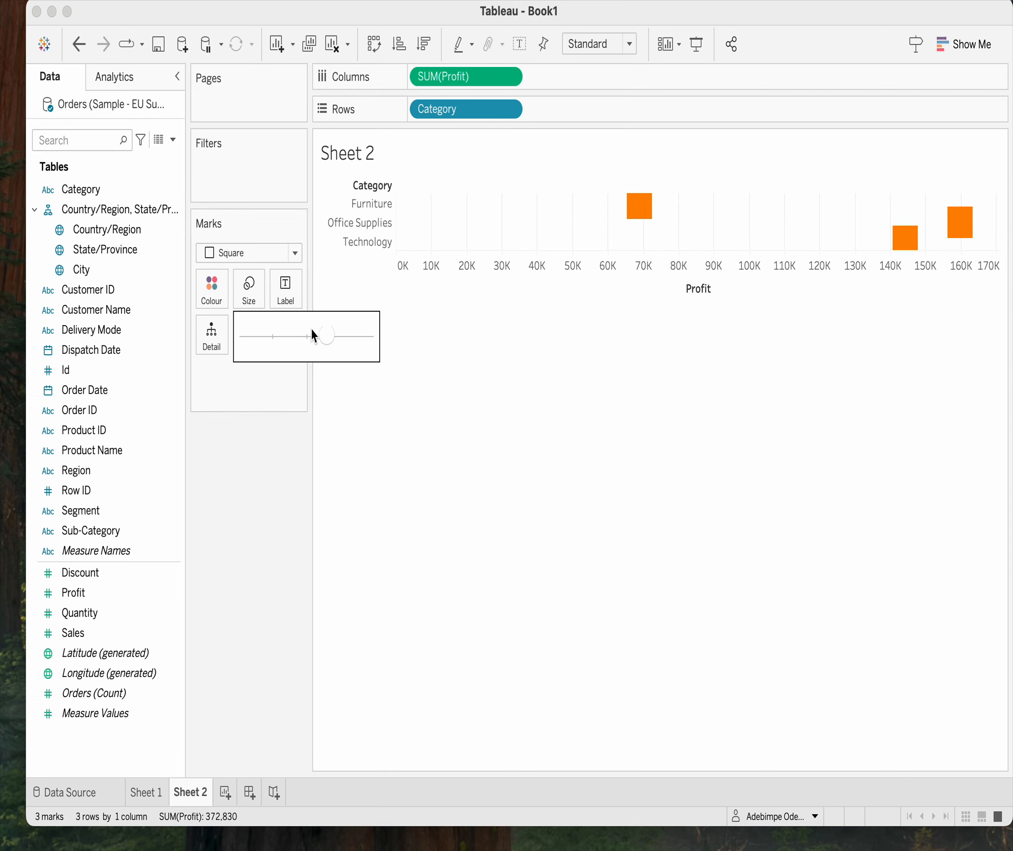
left_click(252, 499)
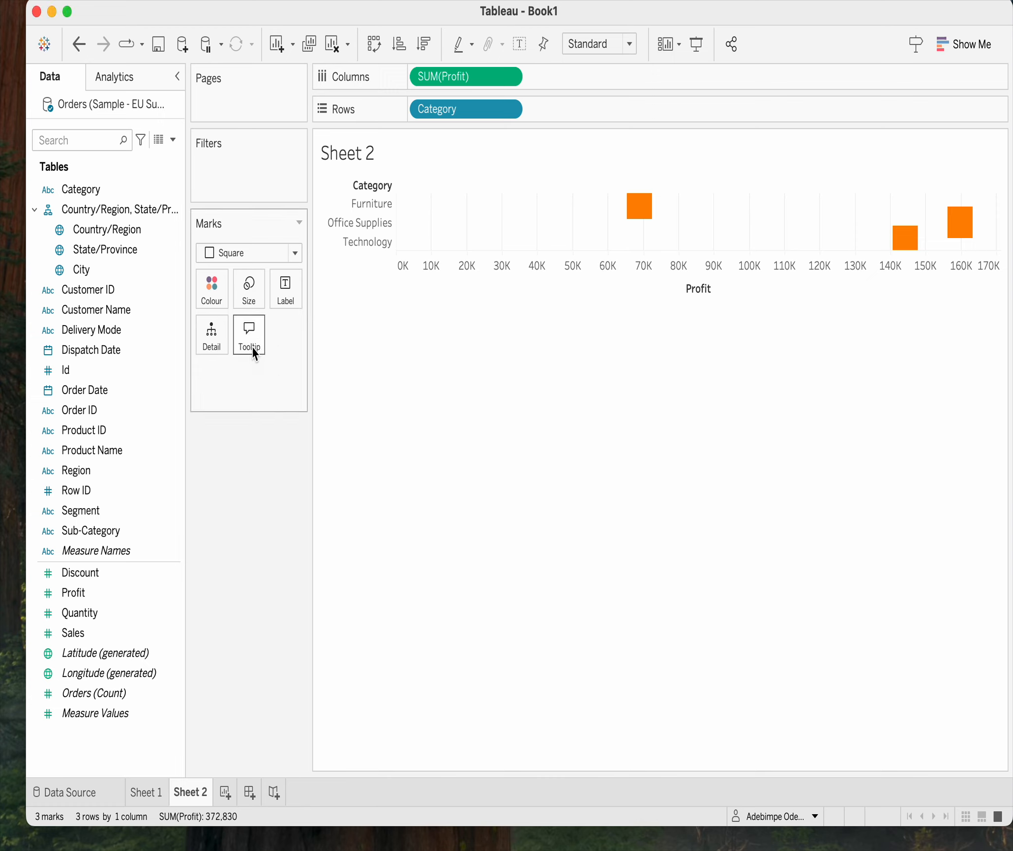
Step: Swap Category back to Columns and Profit to Rows, and change the mark type to Bar
left_click(295, 305)
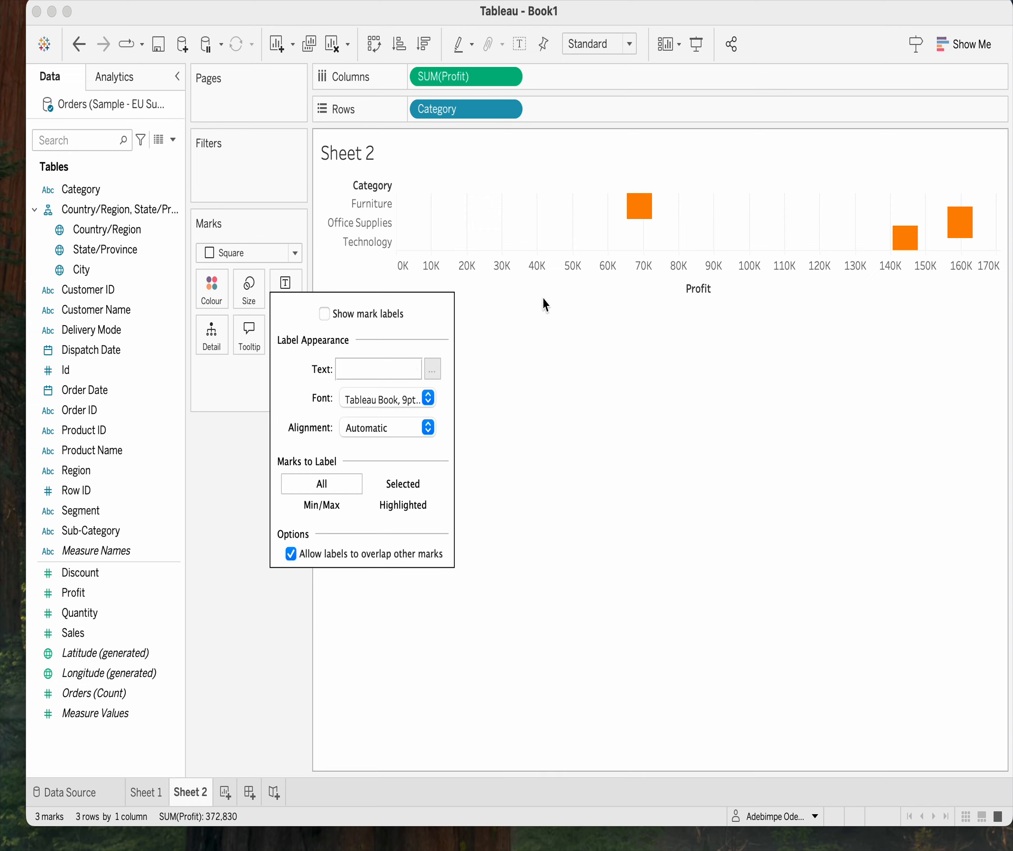
left_click(640, 393)
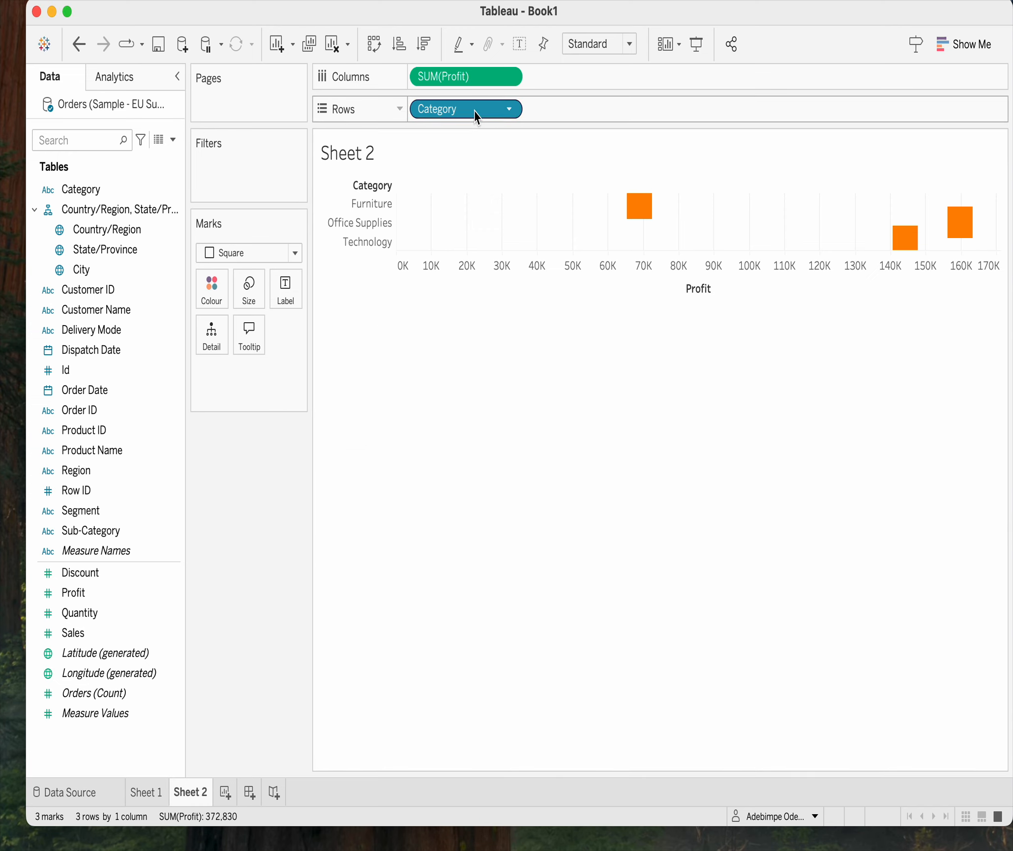
left_click_drag(475, 110, 487, 67)
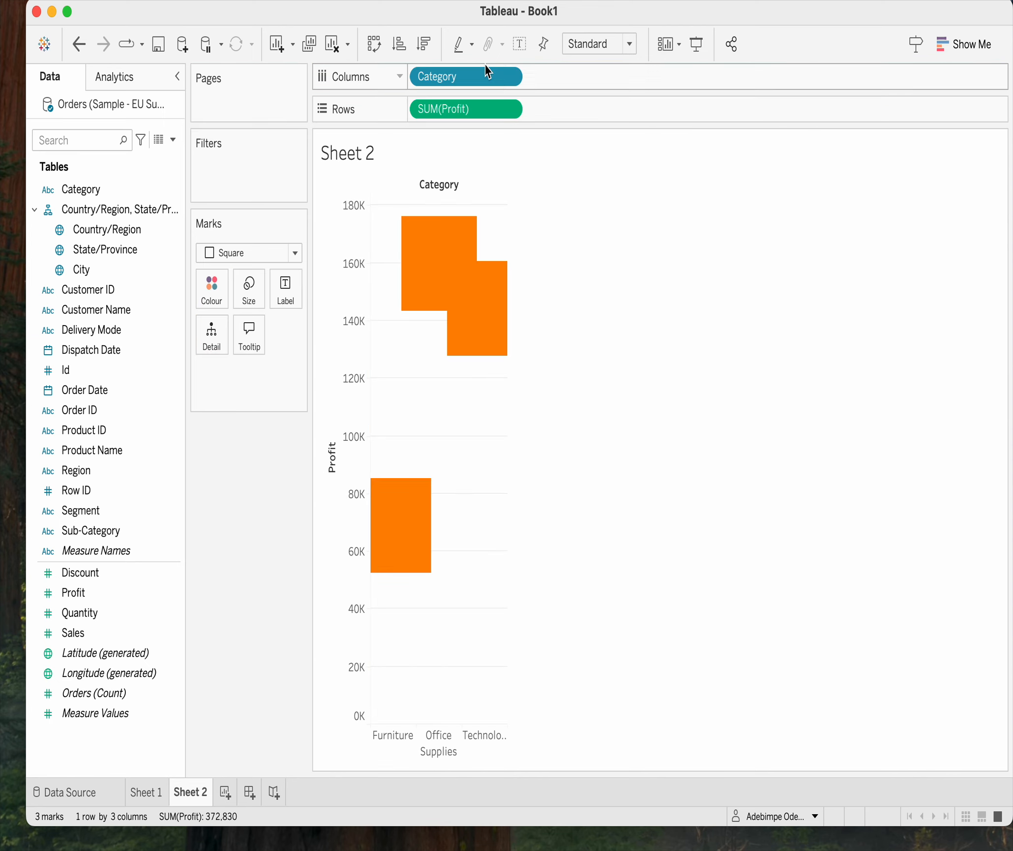
left_click(295, 253)
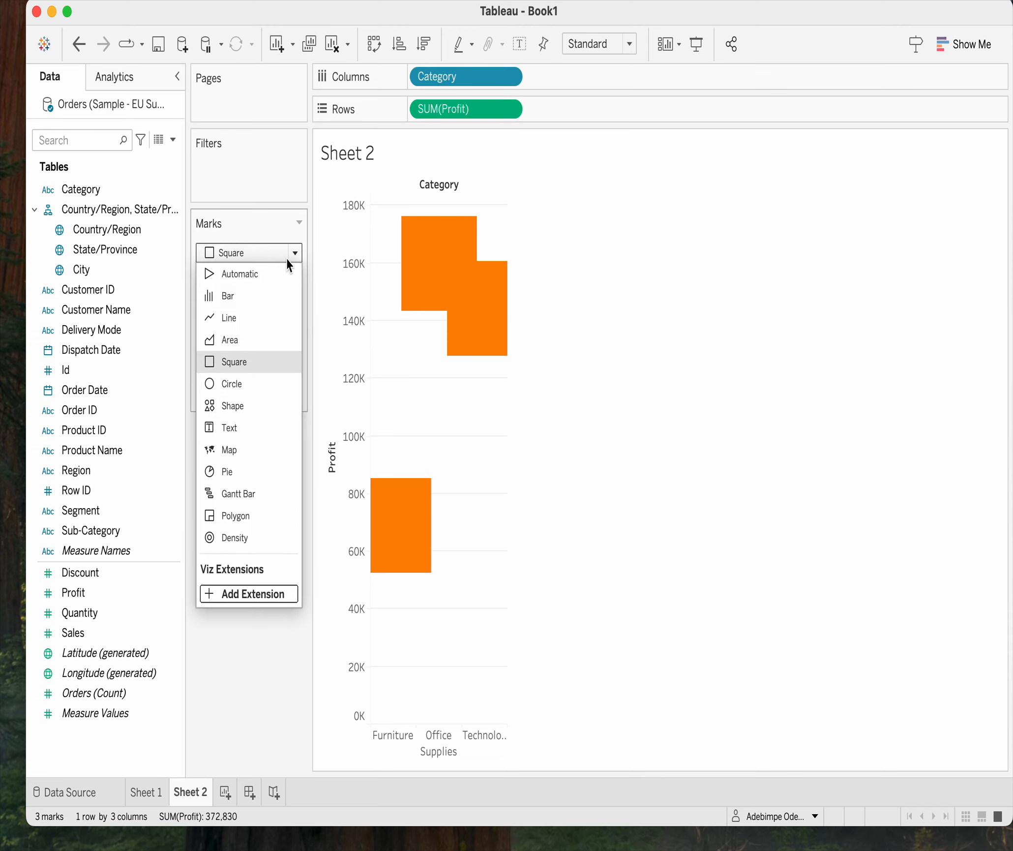
left_click(239, 298)
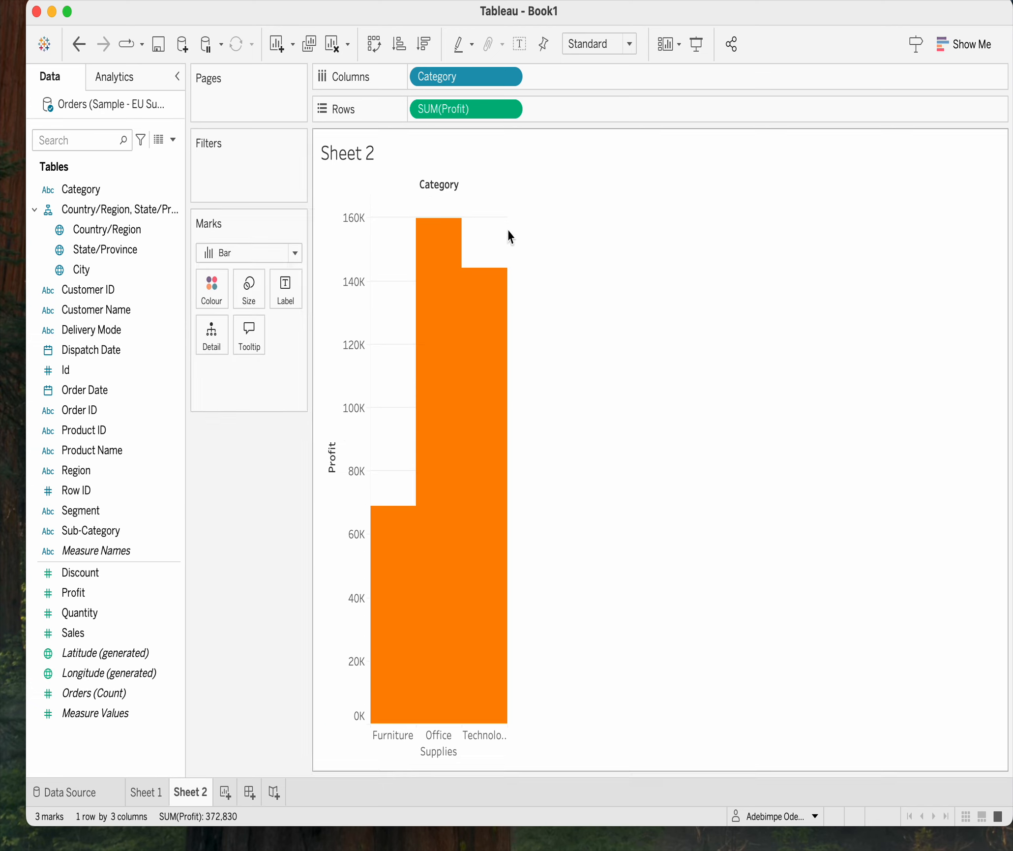
Step: Reduce the bar size to just below the midpoint of its range, leaving gaps between the categories
left_click(249, 292)
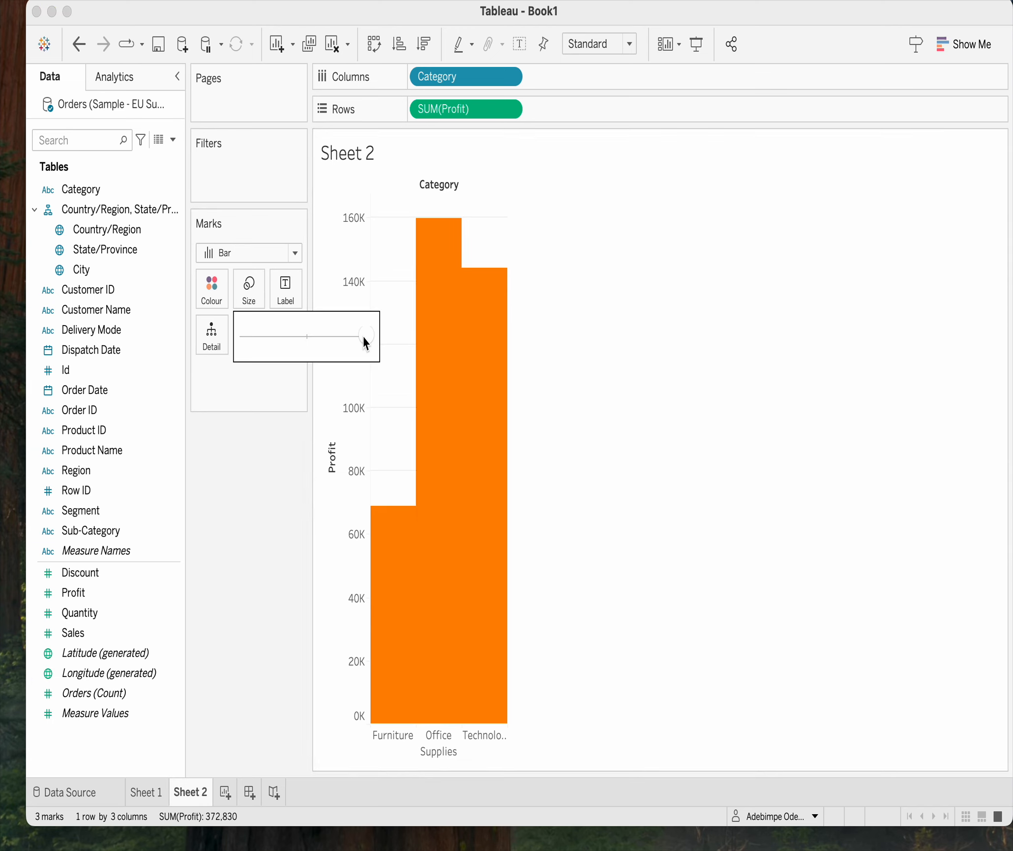
left_click_drag(364, 339, 296, 339)
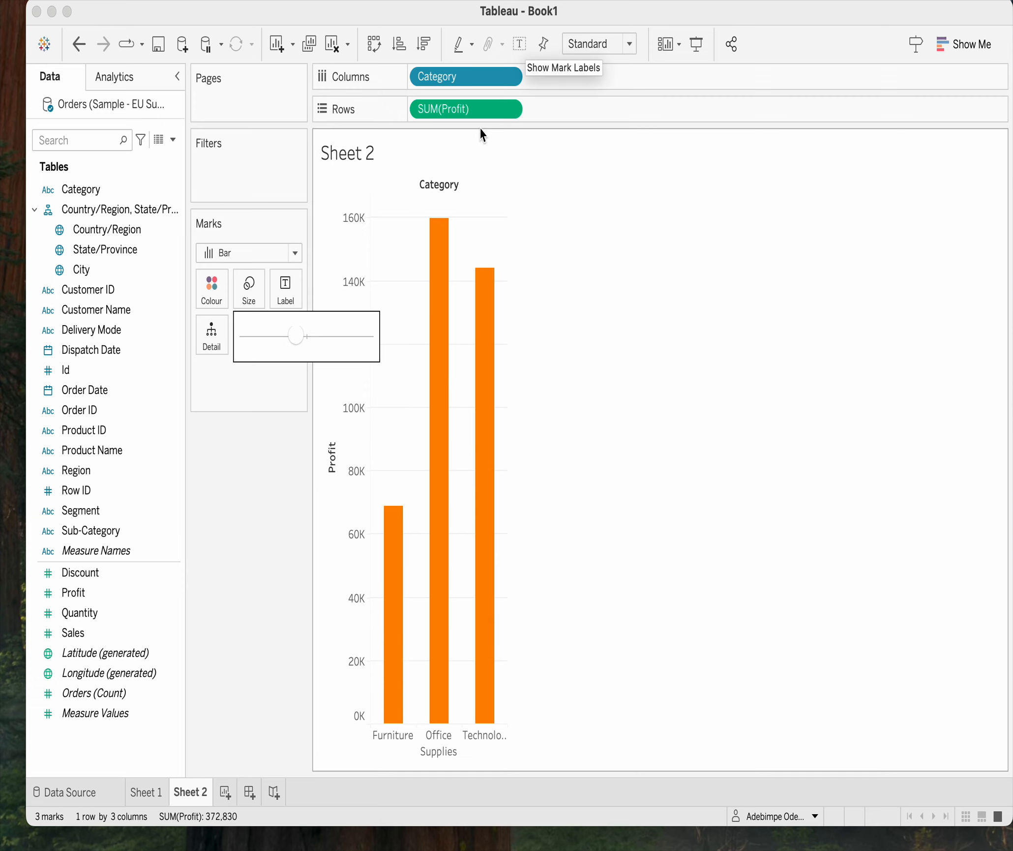
left_click(267, 455)
Step: Show mark labels on the bars for each category's profit
left_click(286, 295)
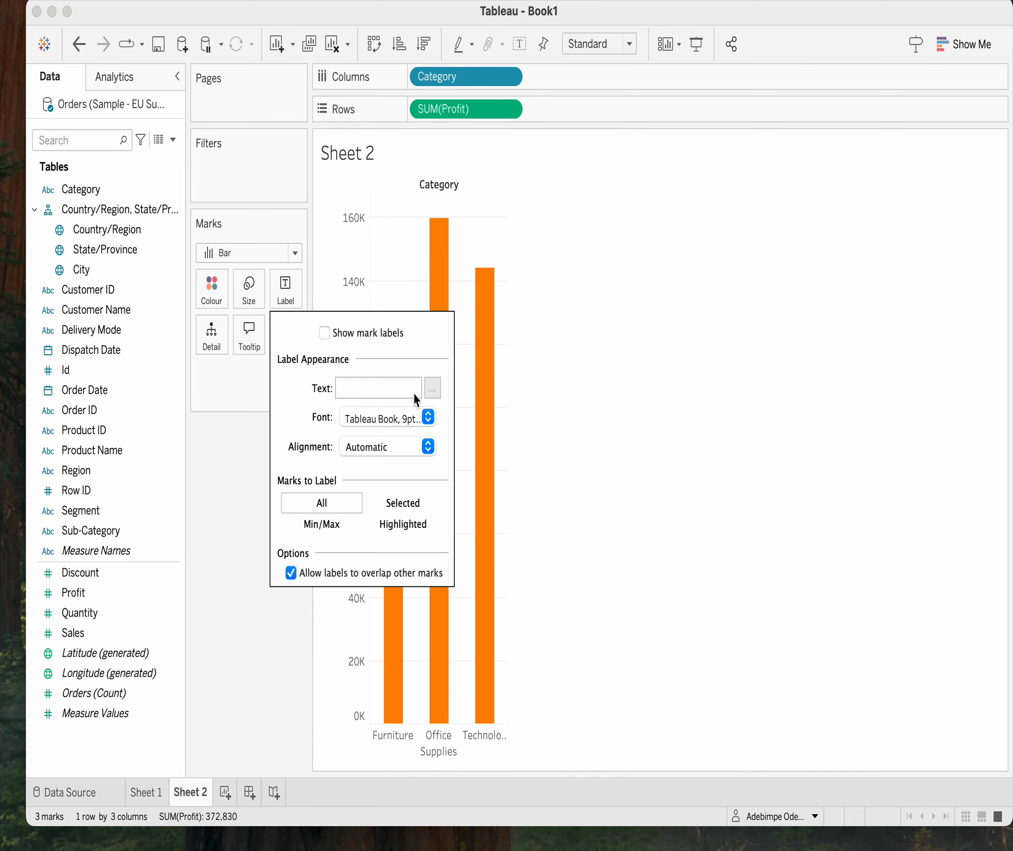
left_click(230, 494)
left_click(521, 45)
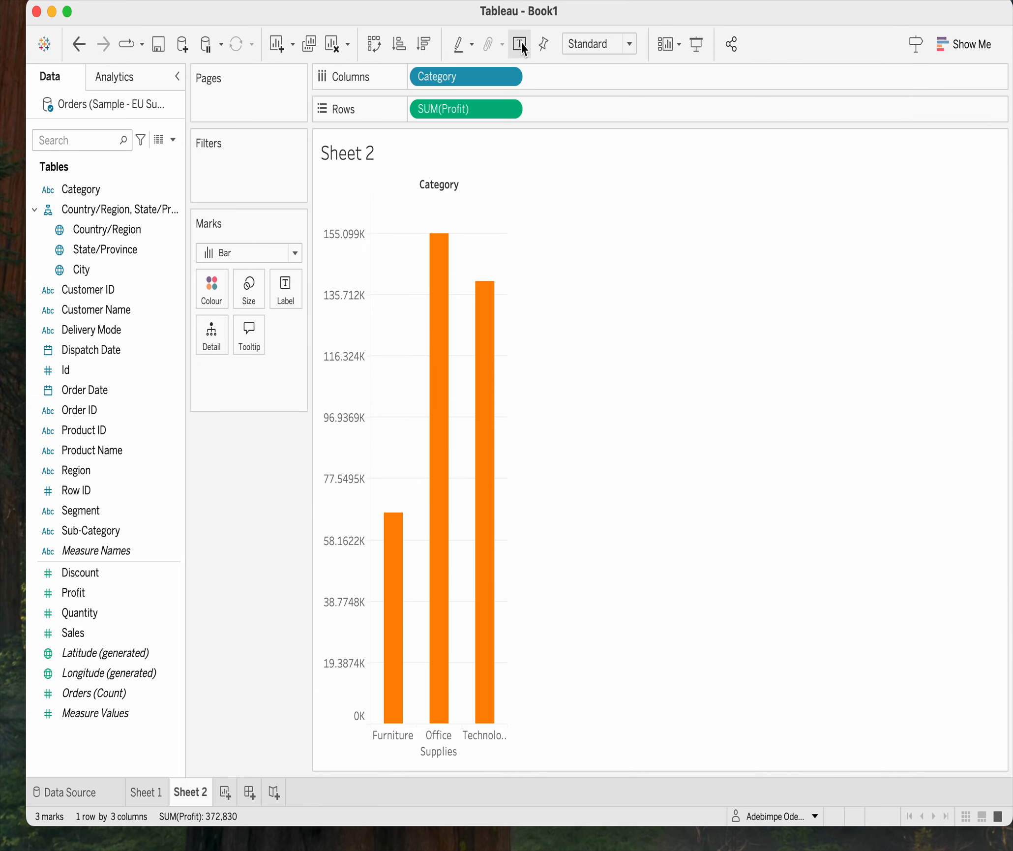
Step: Examine the mark label settings, including the alignment options for direction and wrap
left_click(285, 290)
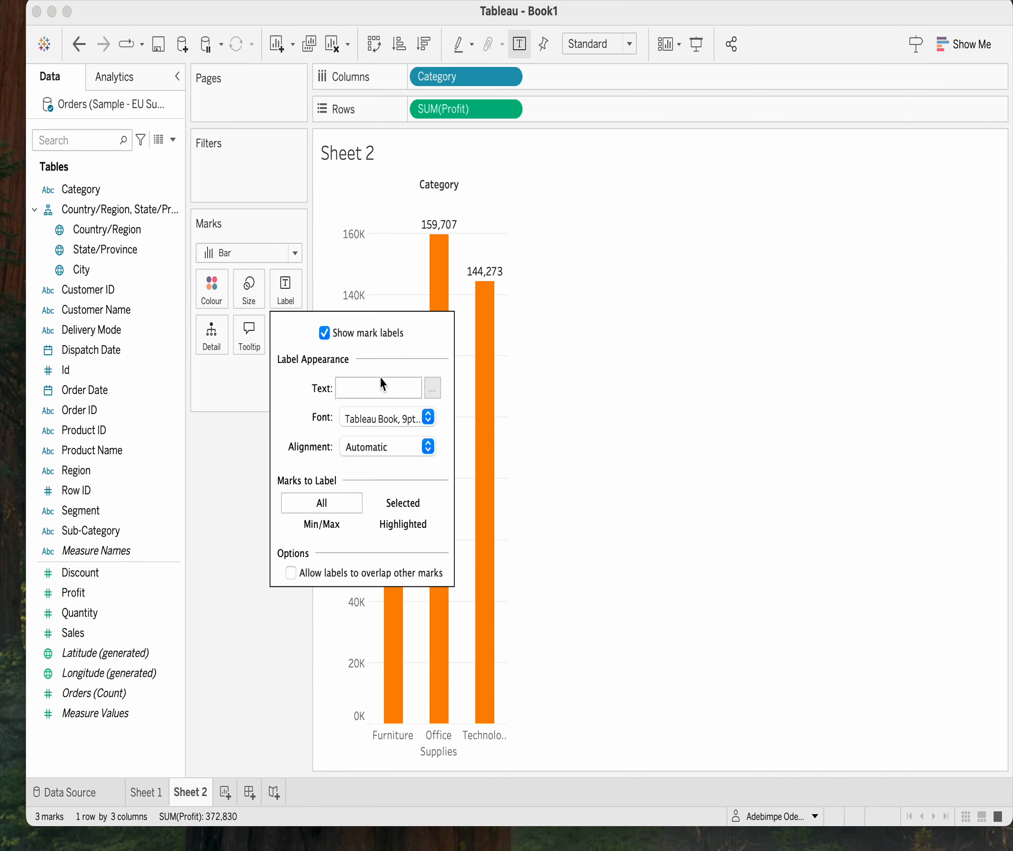
left_click(381, 455)
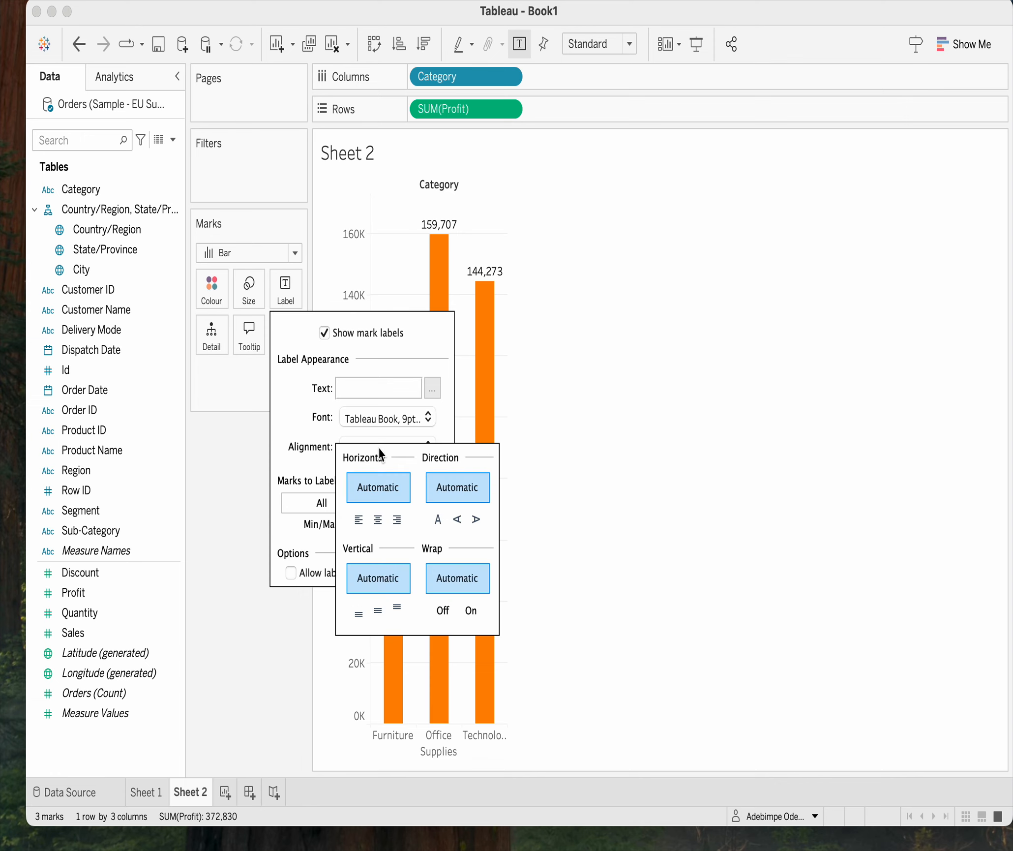
left_click(227, 558)
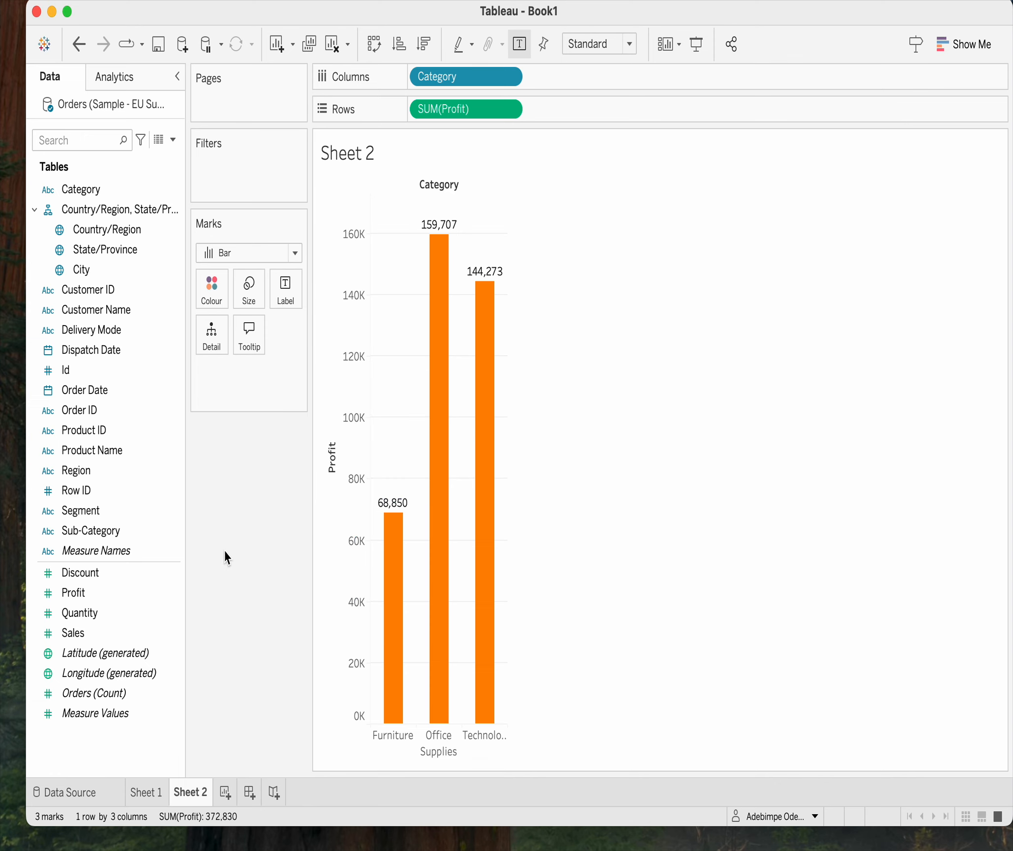
left_click(286, 296)
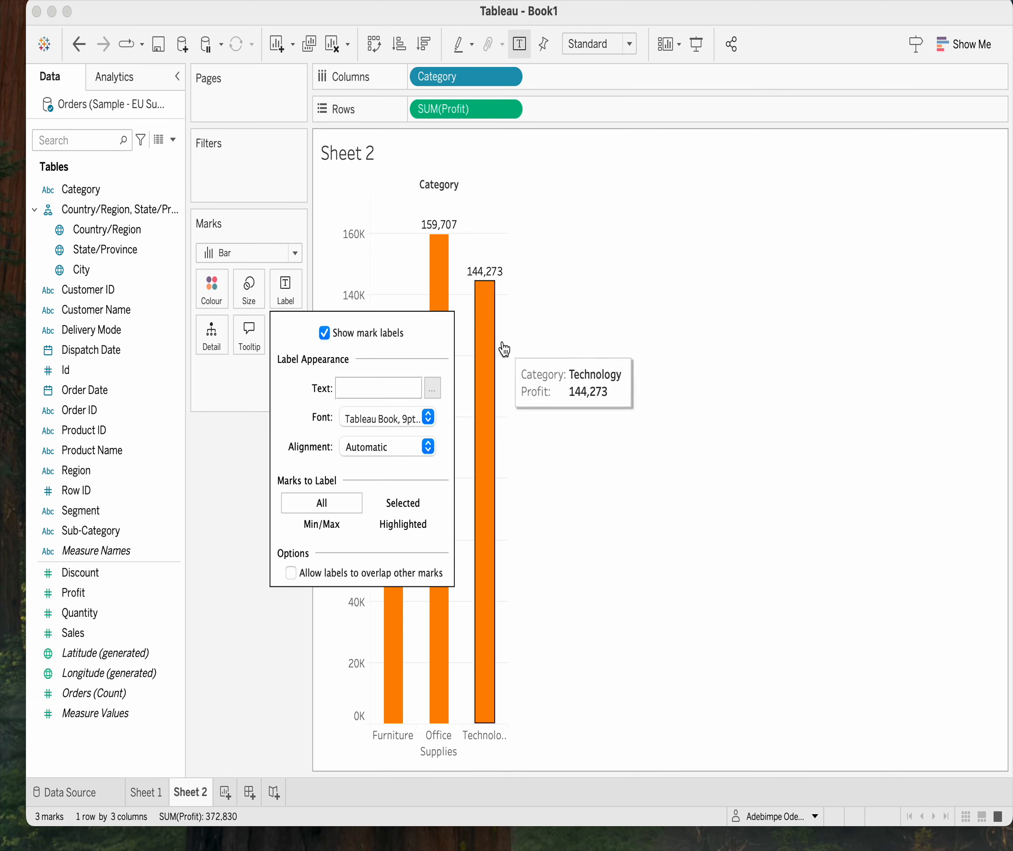
left_click(225, 487)
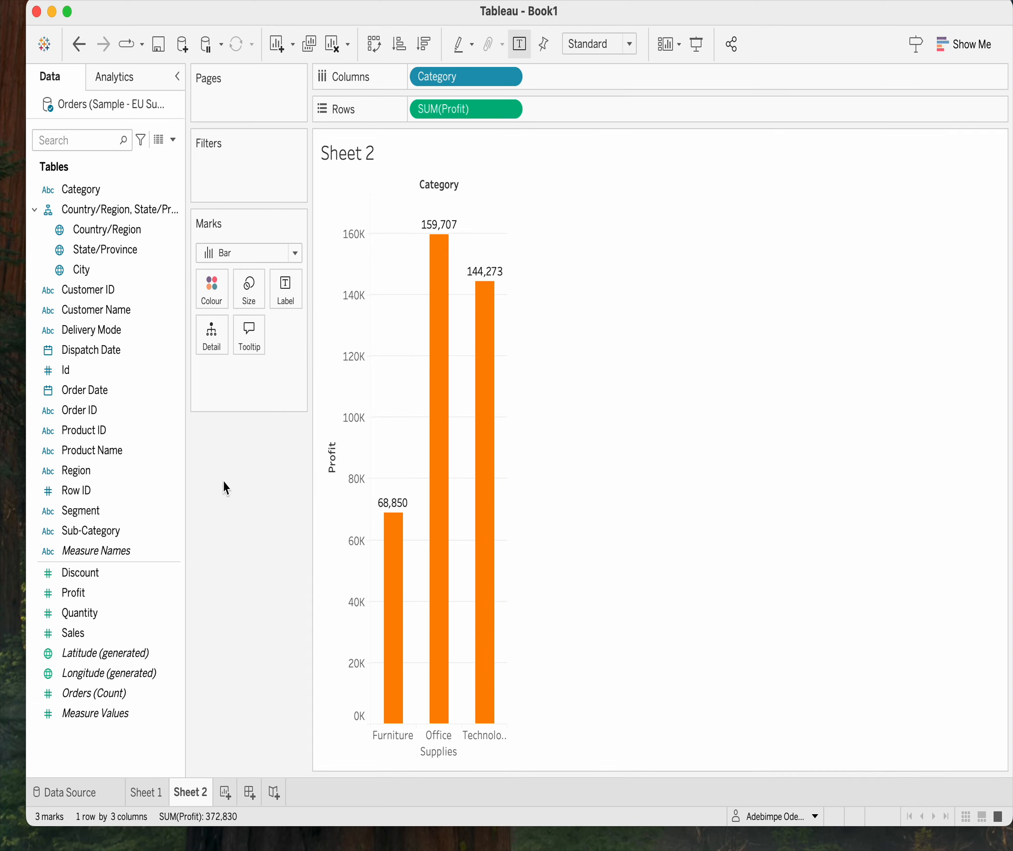
Step: Review the tooltip's Category and Profit content in its editor, and inspect the tooltips on the bars
left_click(247, 343)
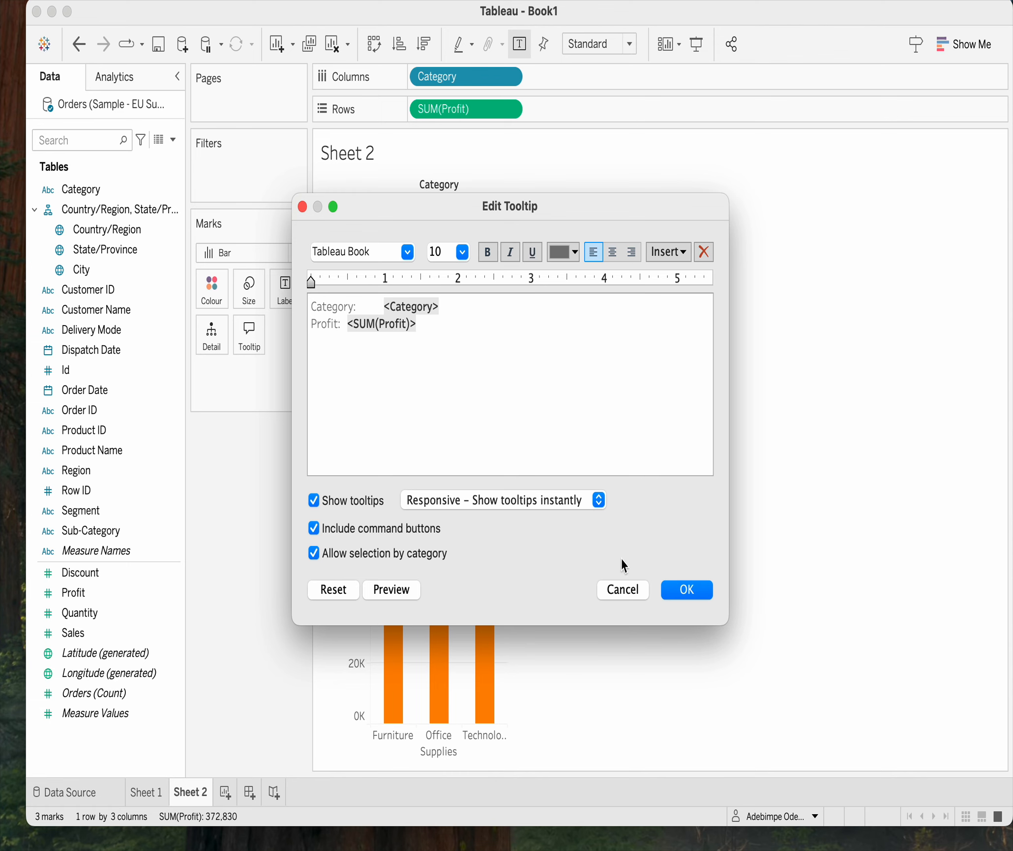
left_click(685, 588)
mouse_move(430, 395)
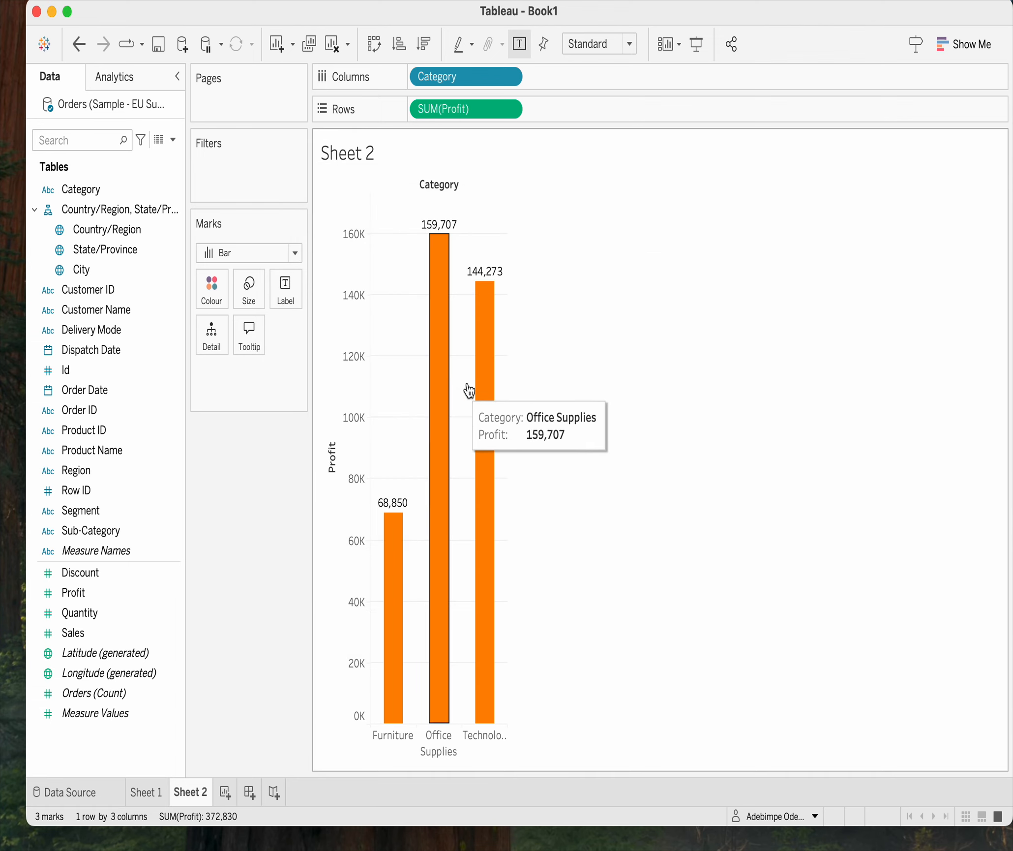
mouse_move(492, 382)
mouse_move(435, 278)
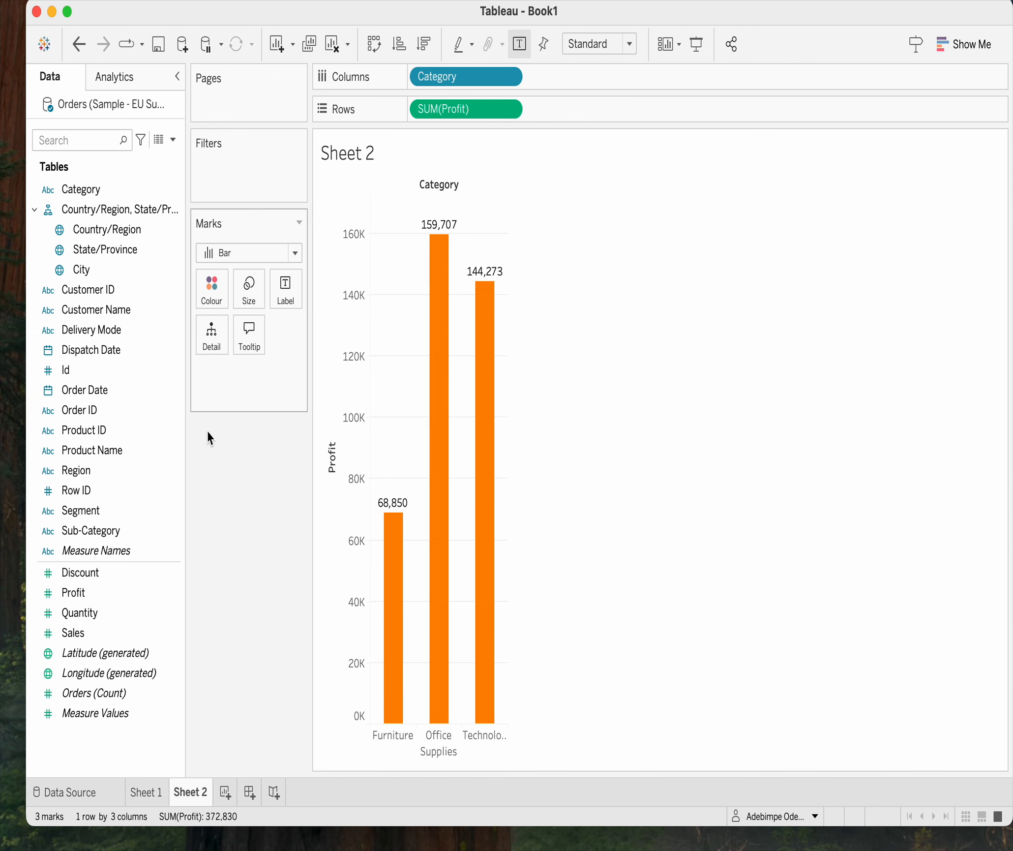
Step: Try breaking the bars down by Row ID as a mark detail, and remove the field from the marks again
left_click_drag(83, 470, 210, 341)
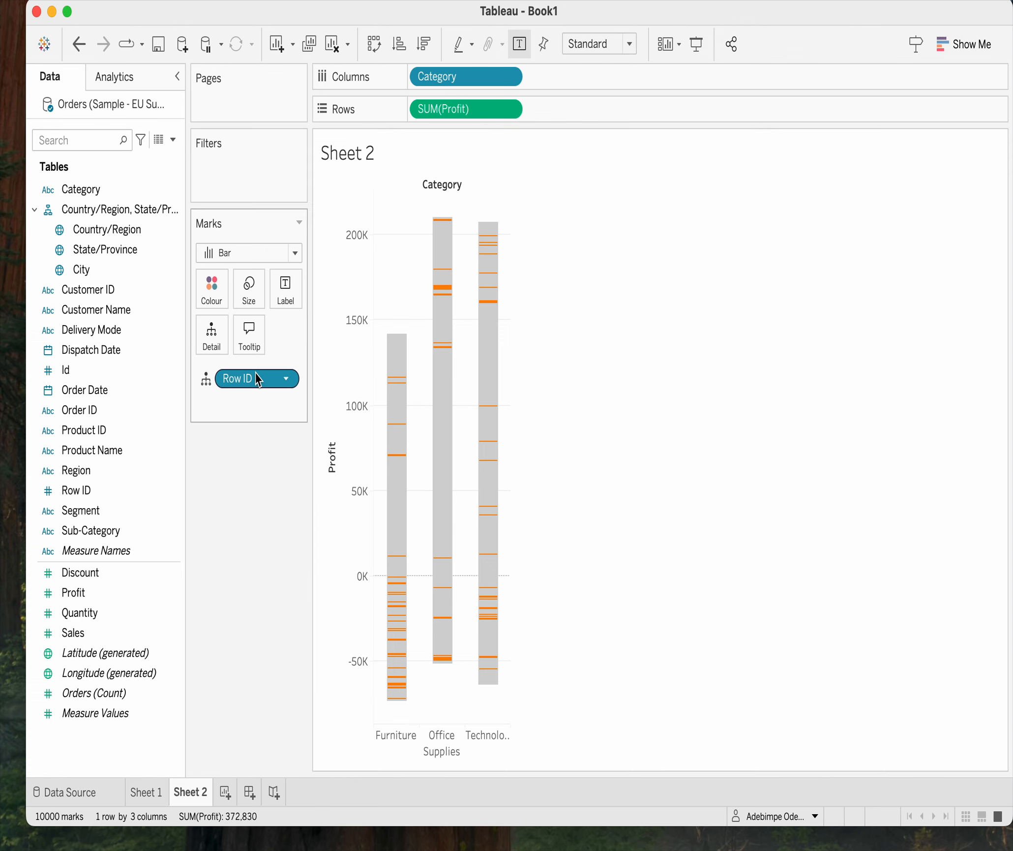
left_click_drag(257, 379, 234, 570)
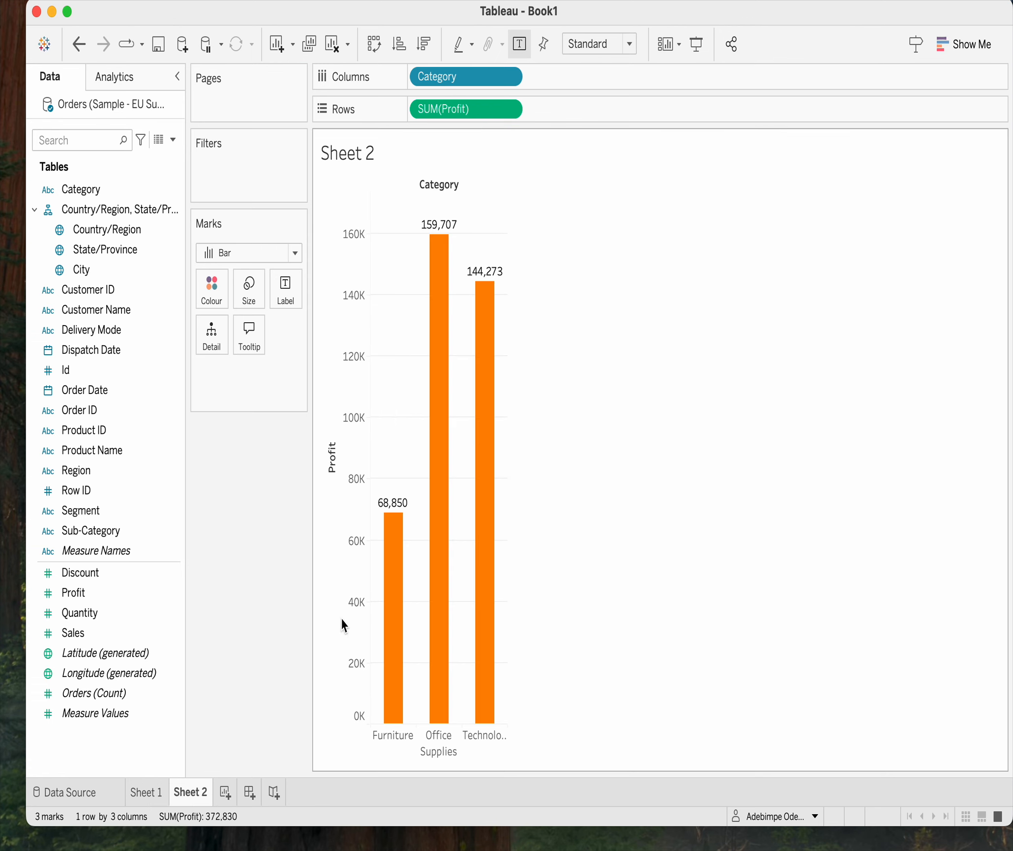
Step: Add a Category filter to the chart that keeps only Office Supplies, excluding Furniture and Technology
mouse_move(404, 686)
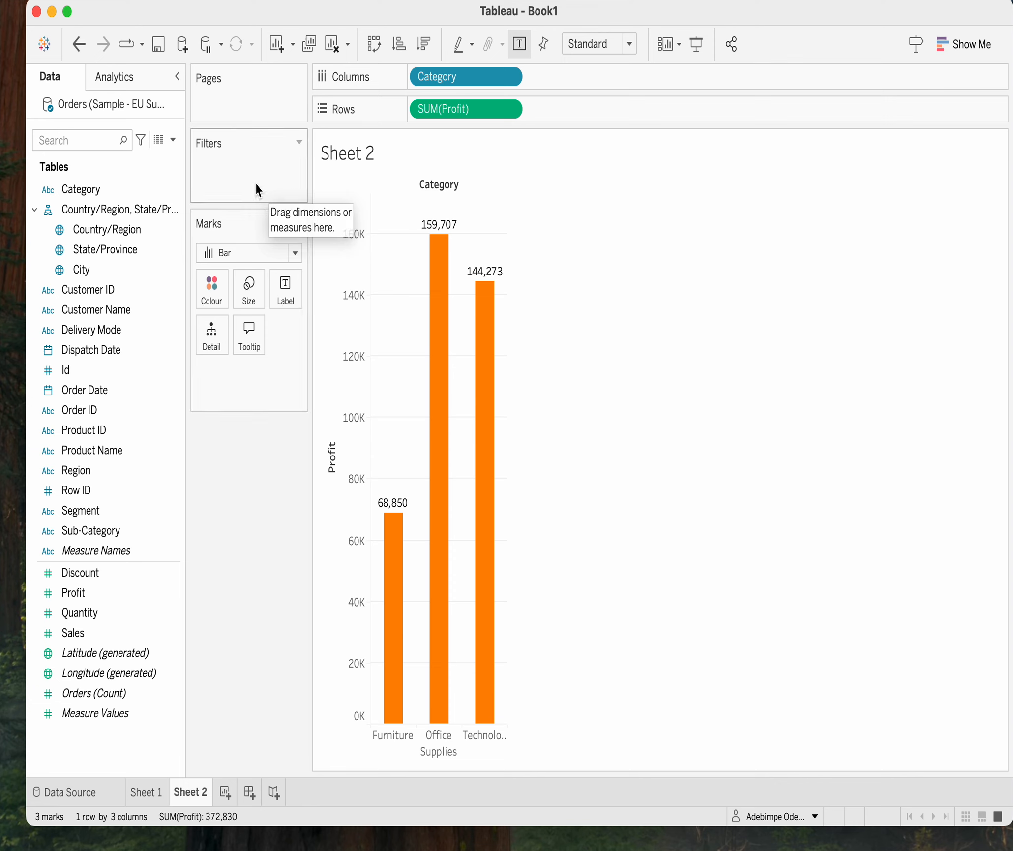
left_click_drag(73, 410, 69, 537)
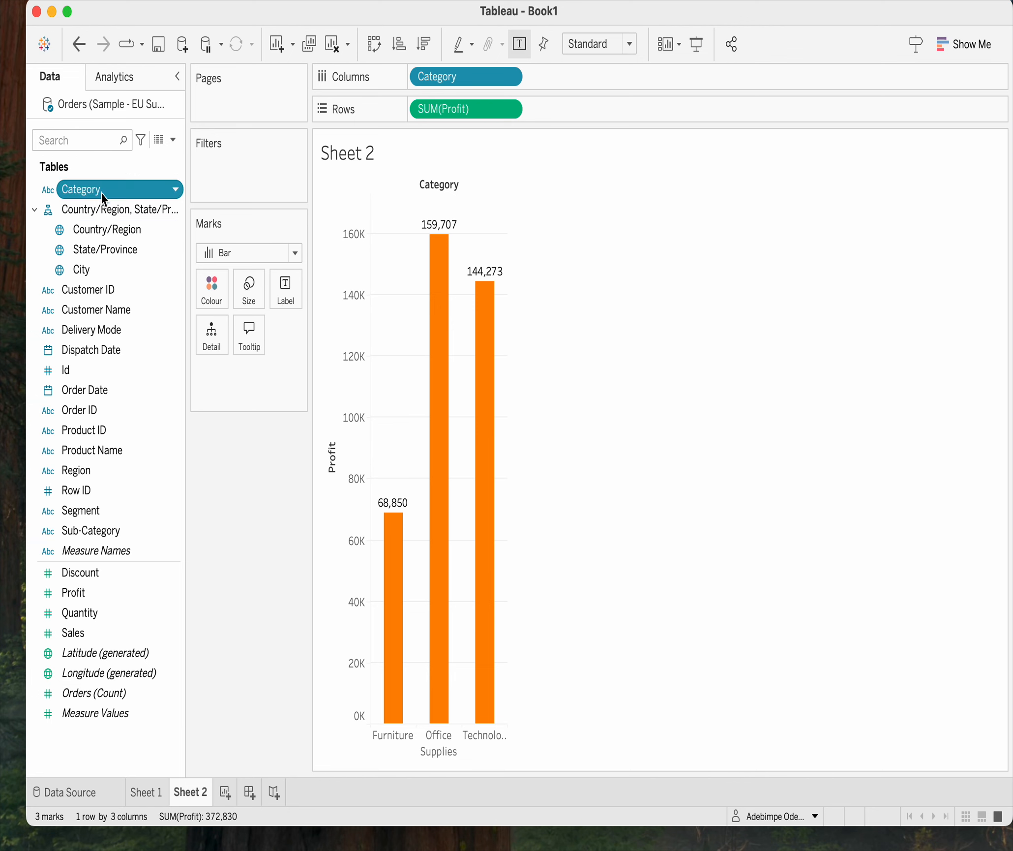
left_click_drag(96, 191, 219, 172)
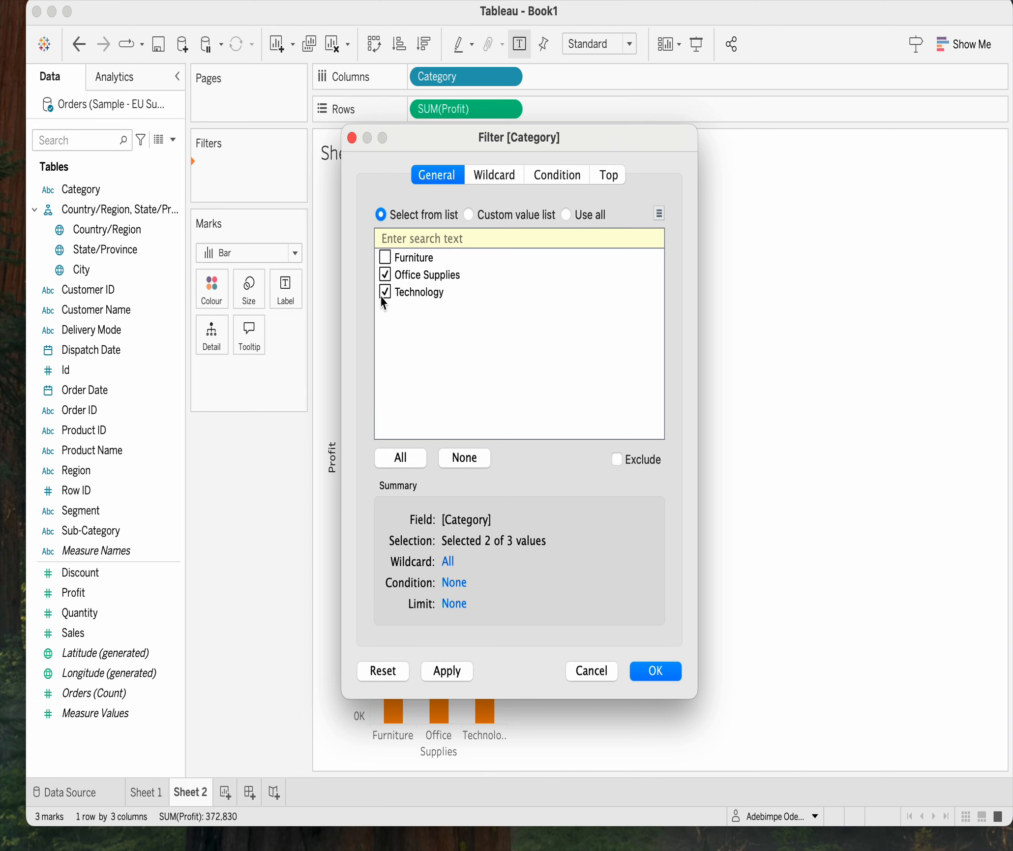
left_click(655, 669)
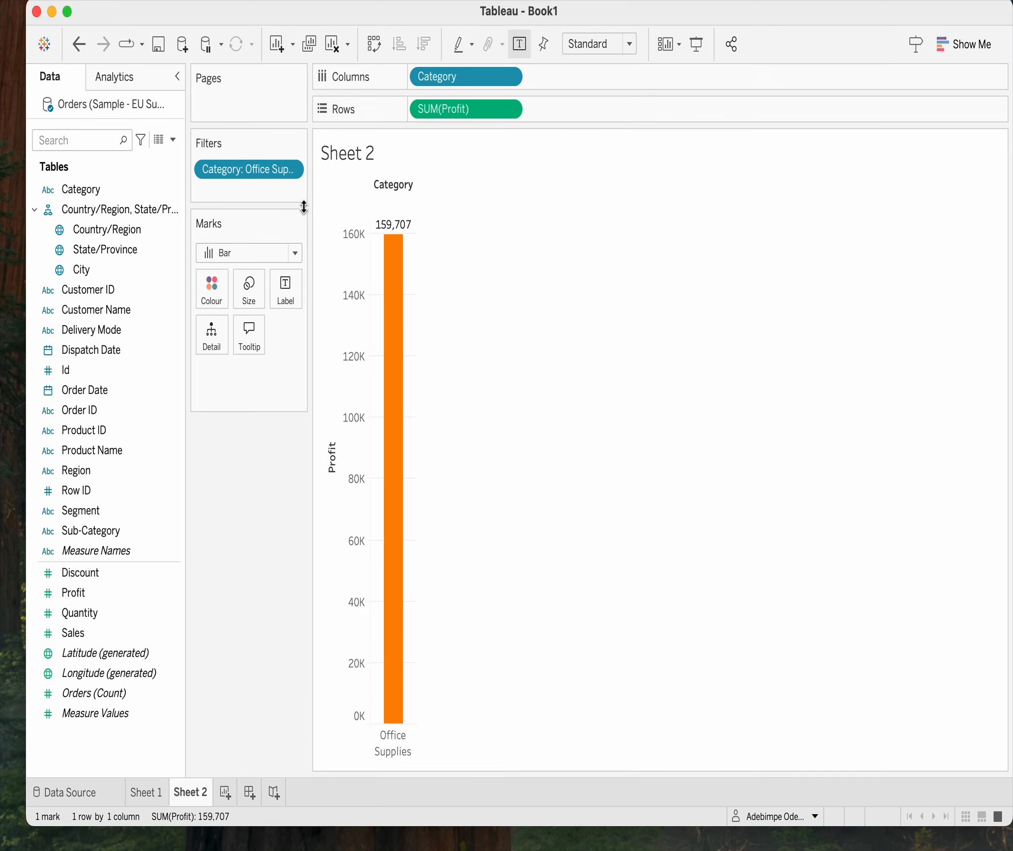
Step: Edit the Category filter to use all values
left_click(292, 170)
left_click(261, 193)
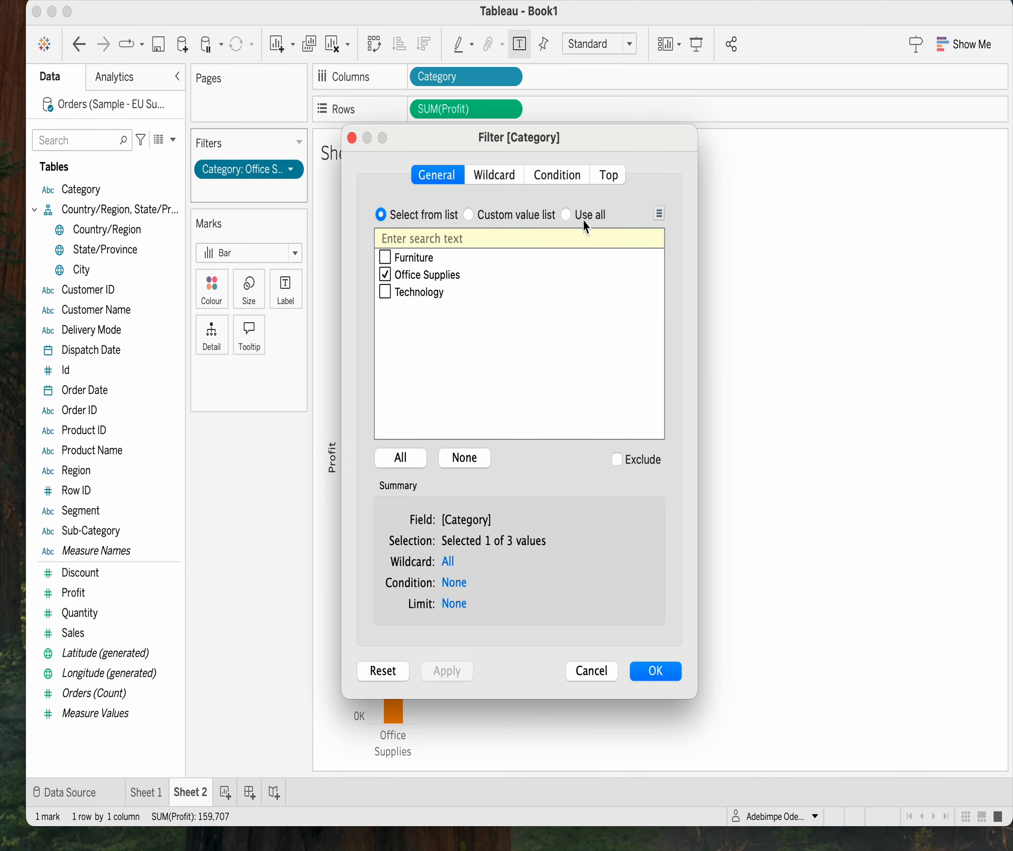
left_click(566, 215)
left_click(659, 681)
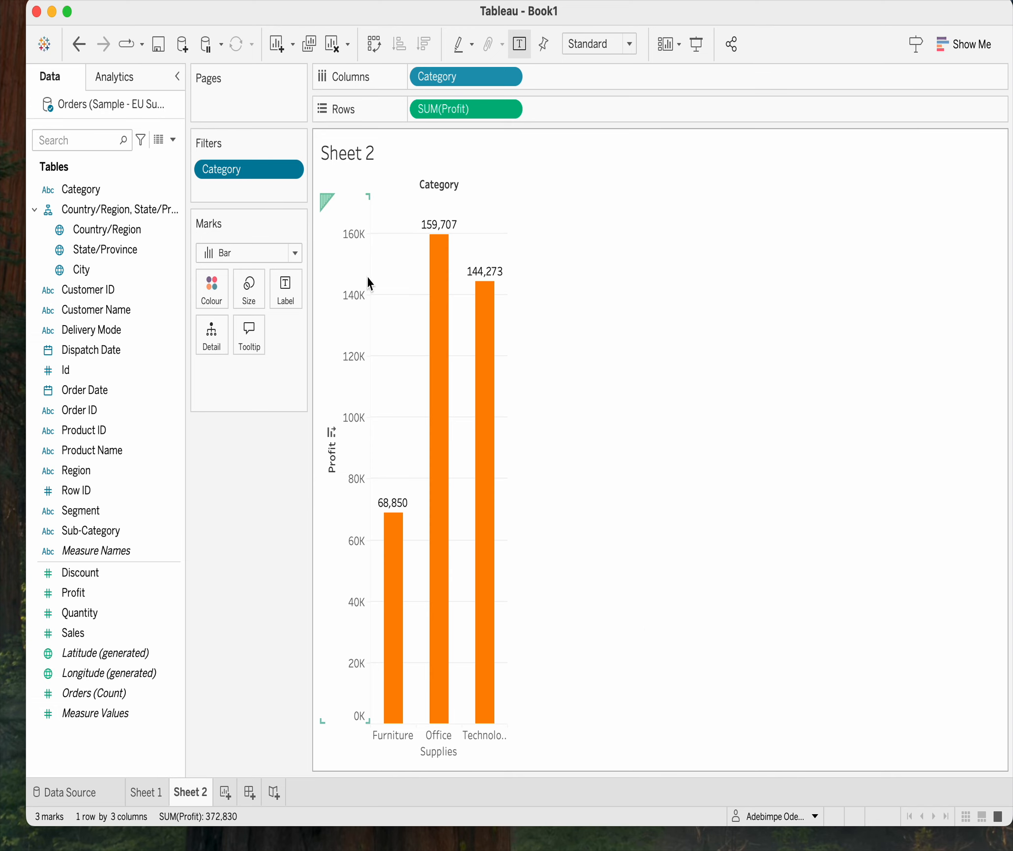
Step: Split the chart into pages by Region and advance to the North page
left_click(92, 251)
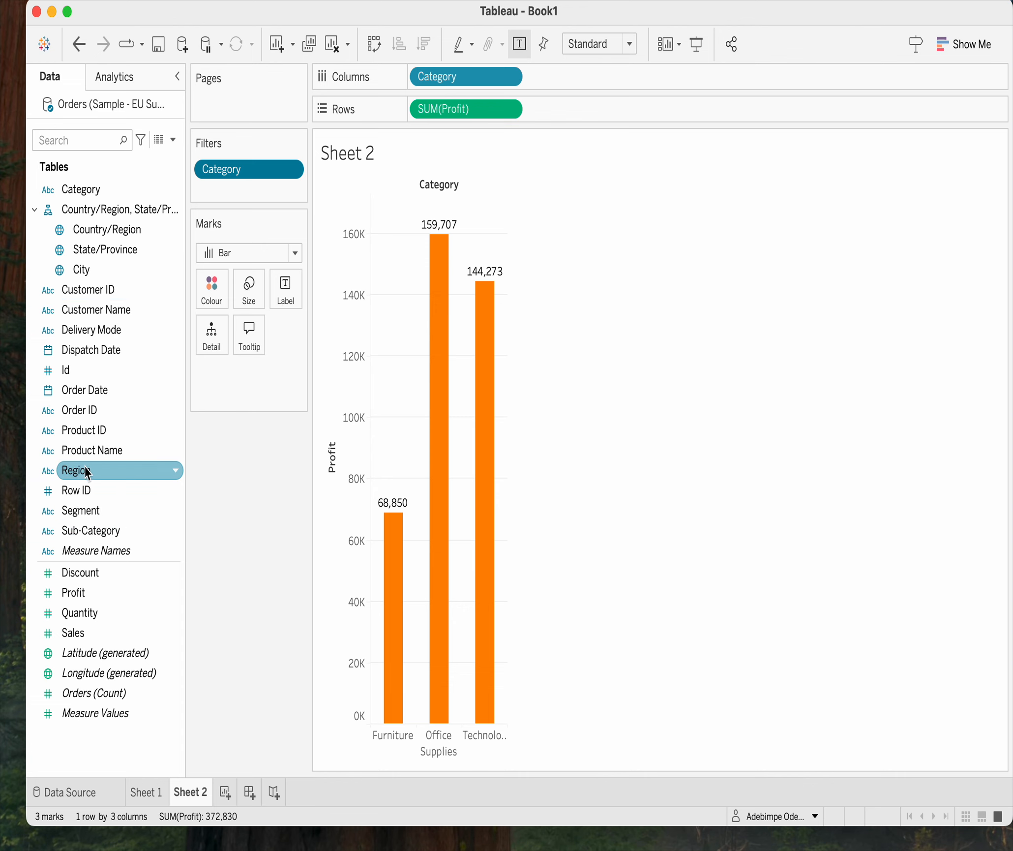
left_click_drag(84, 472, 227, 97)
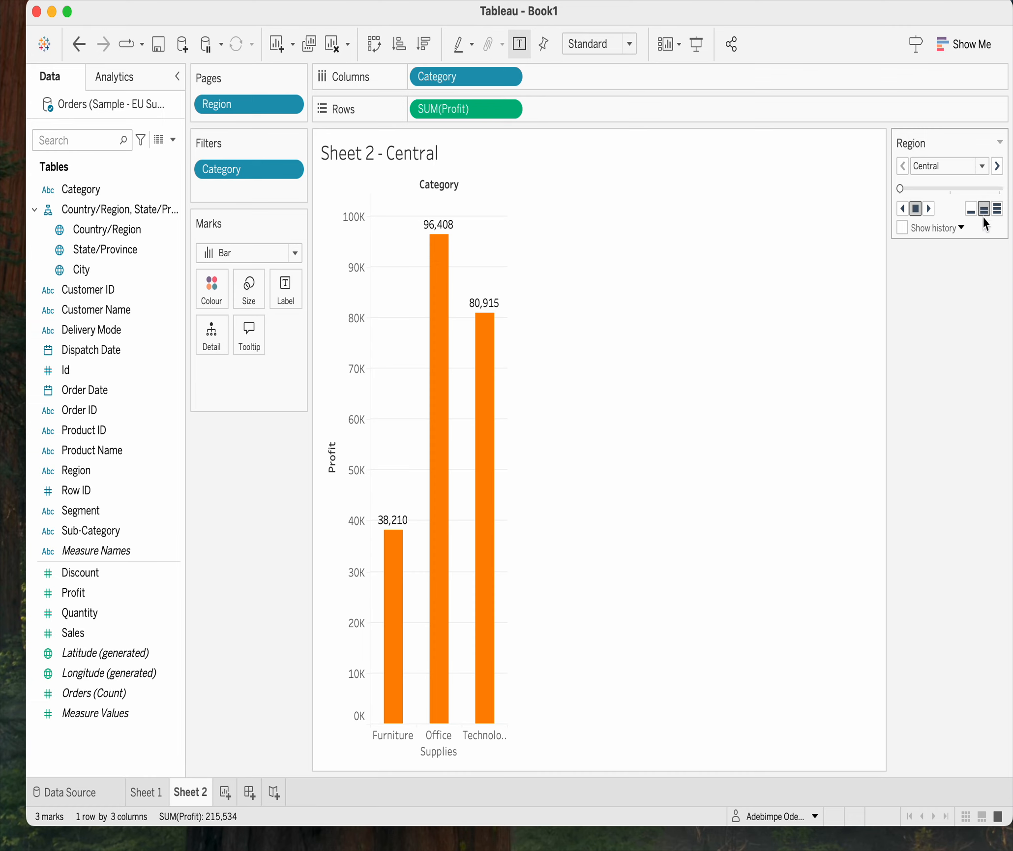
left_click(997, 167)
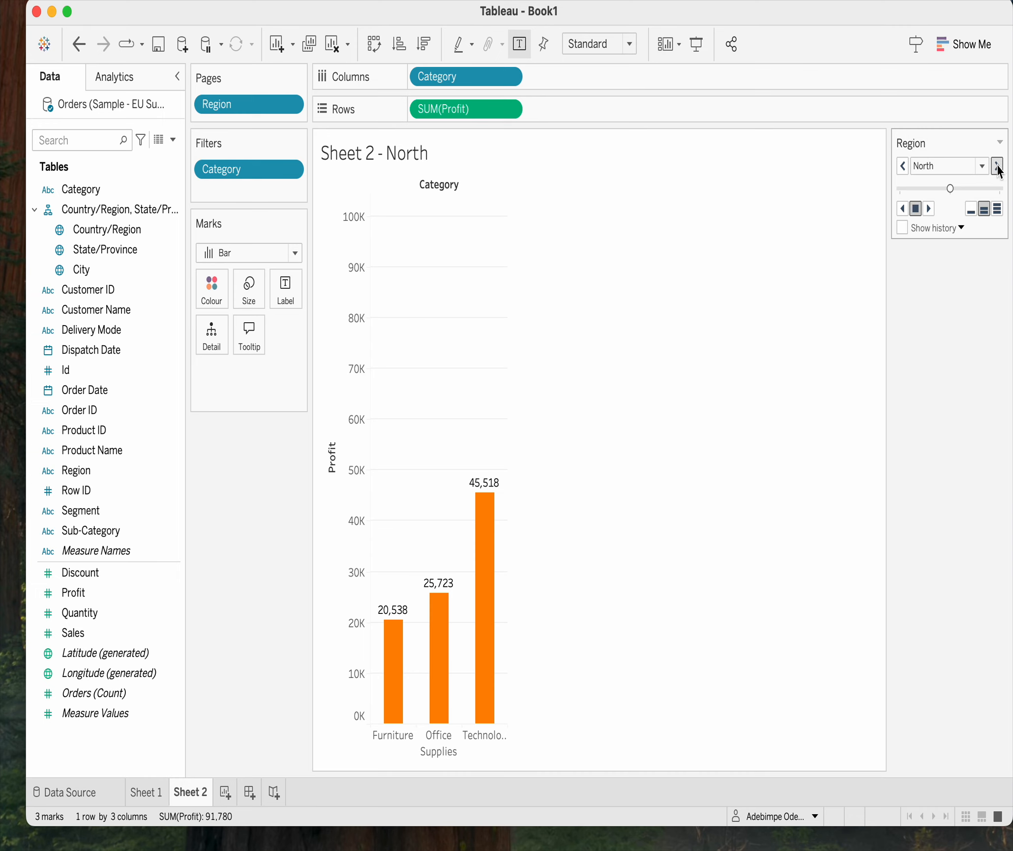
Step: Turn on loop playback for the Region pages and play them forward
left_click(1000, 143)
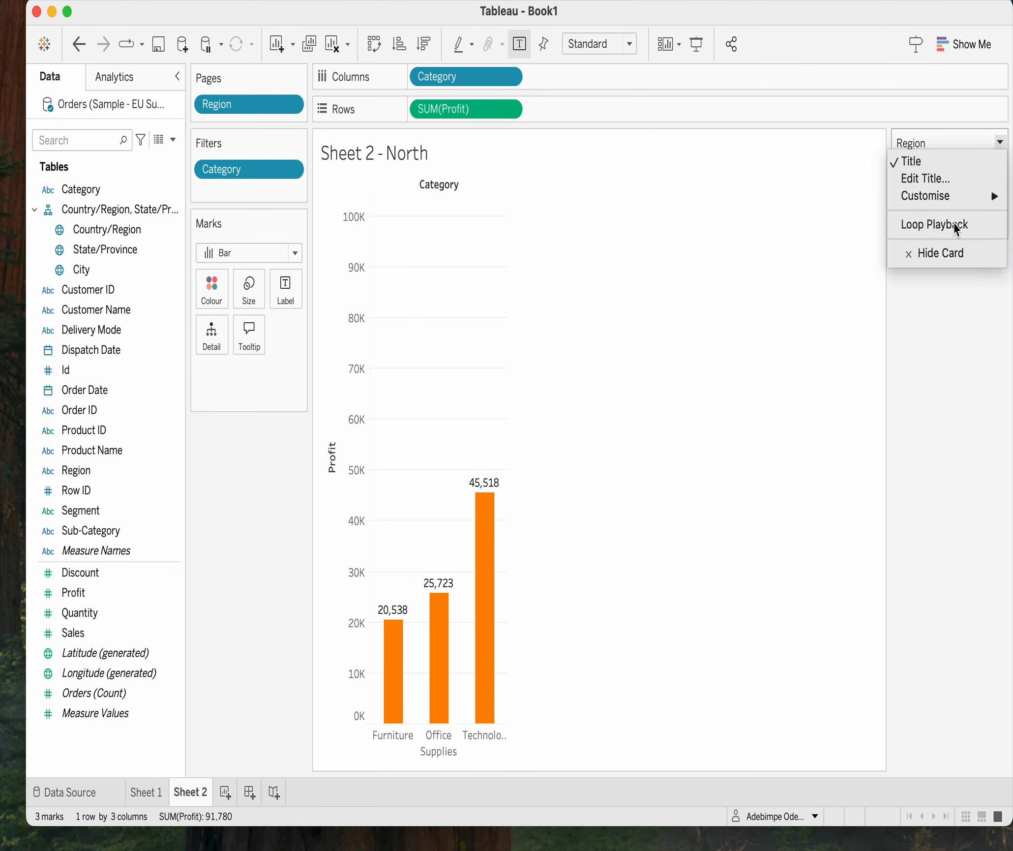
left_click(956, 229)
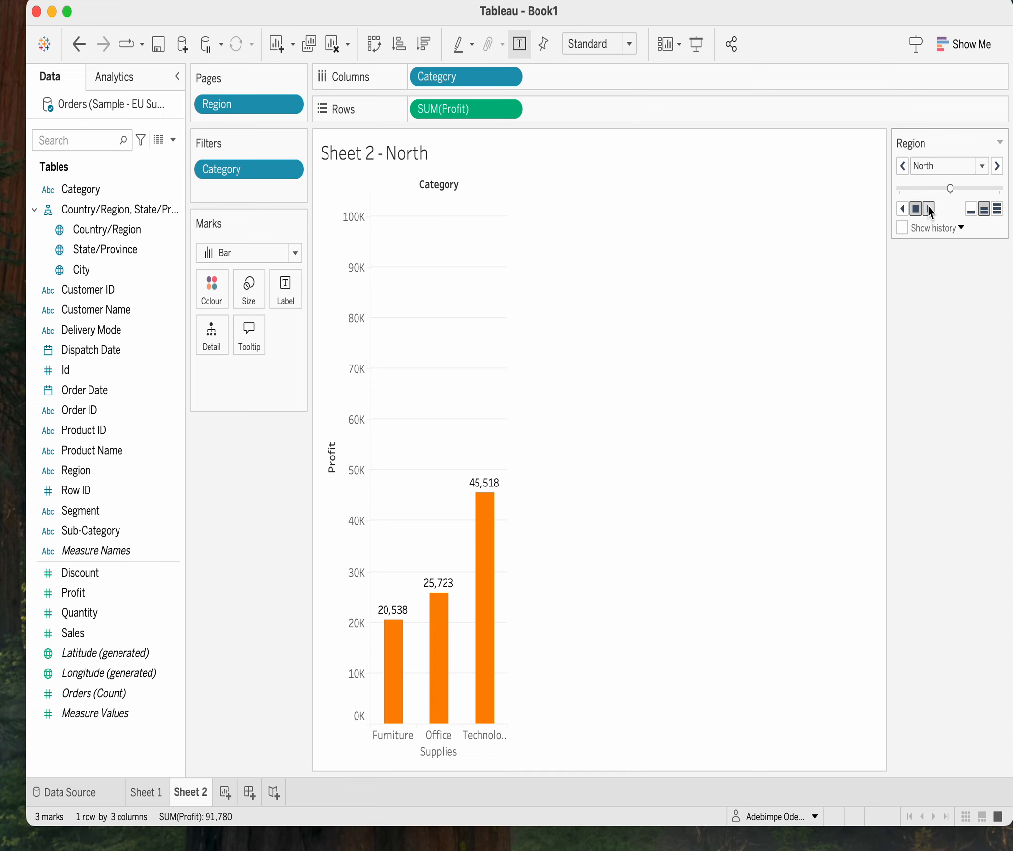
left_click(929, 209)
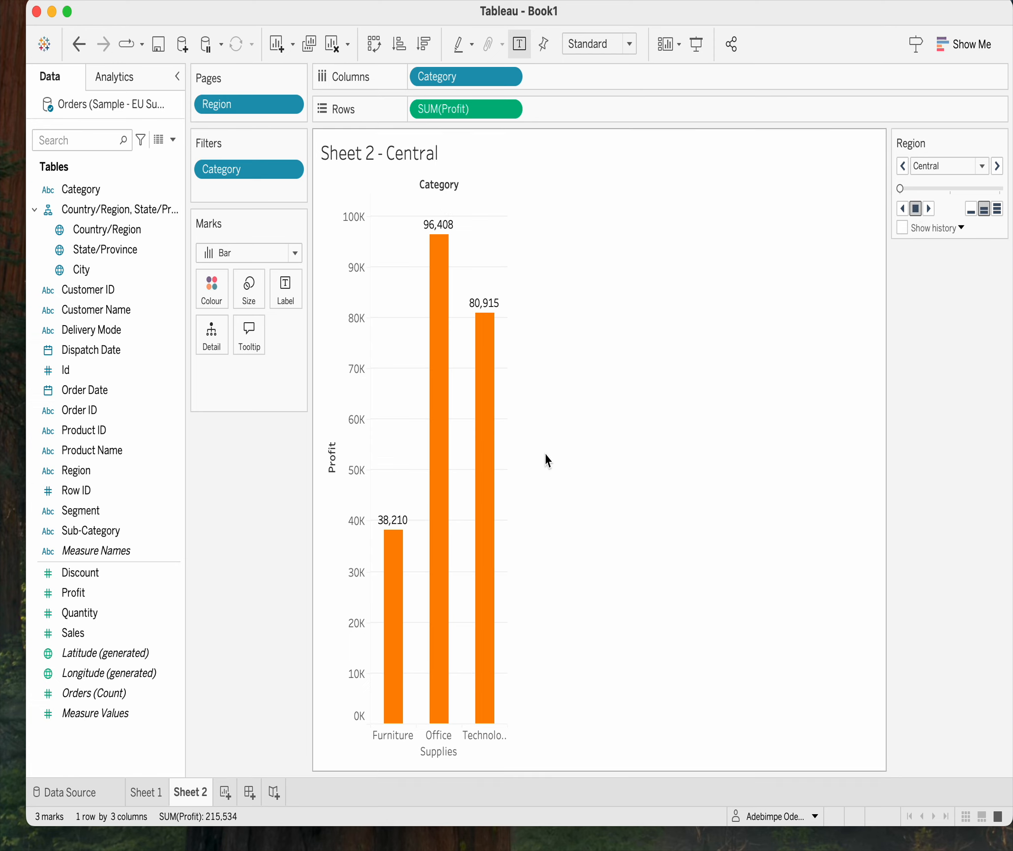
Step: Inspect the Office Supplies bar's tooltip on the Central region page
mouse_move(438, 375)
mouse_move(497, 451)
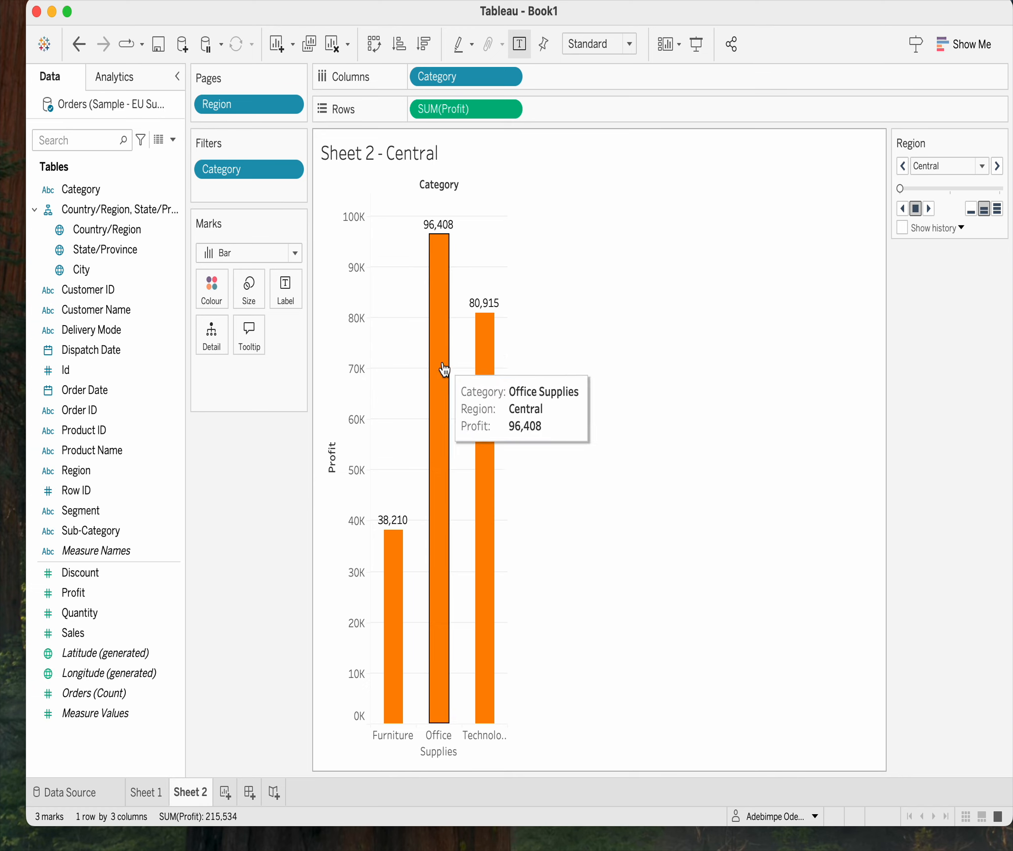
mouse_move(450, 379)
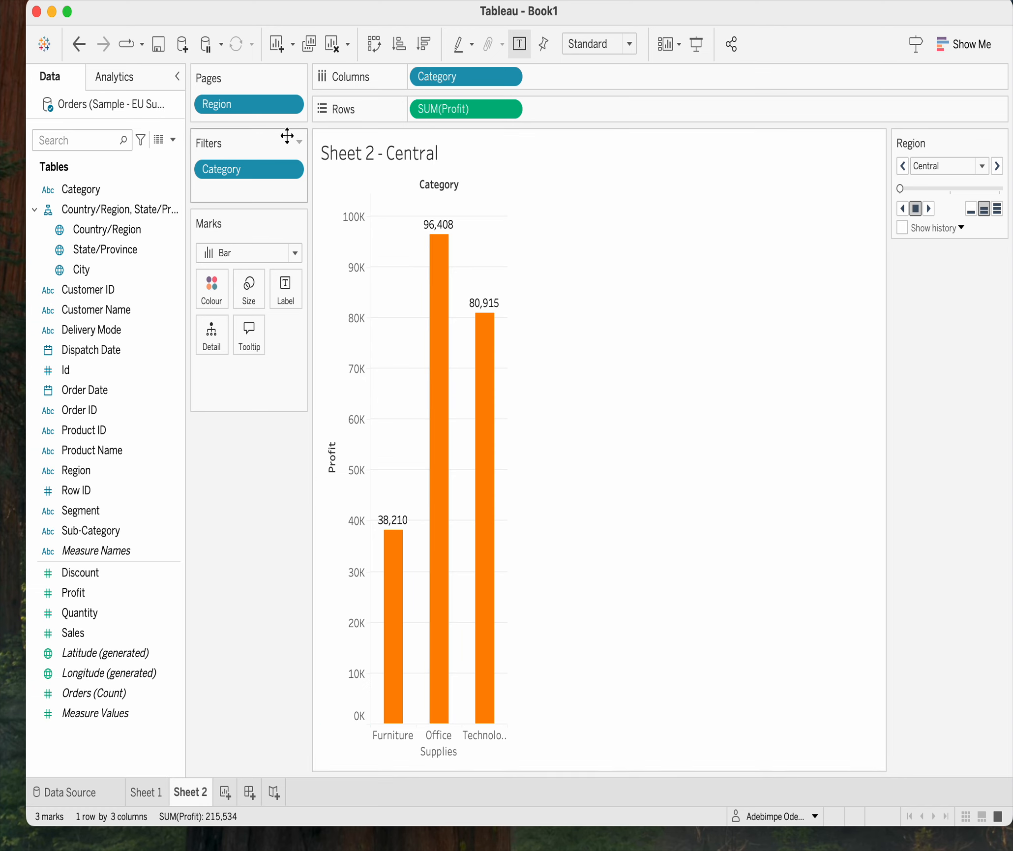